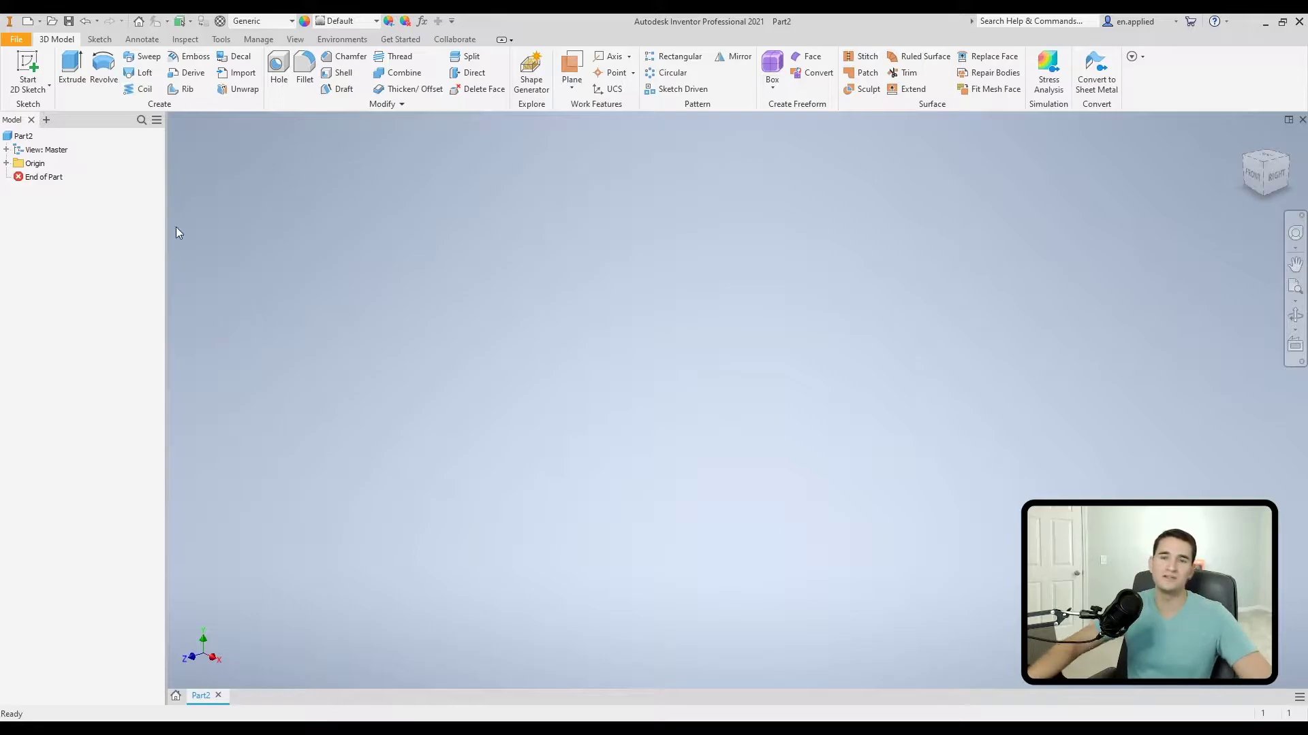
Sketch a 0.5 by 0.5 in square on the front origin plane with one corner at the origin, and finish the sketch.
left_click(31, 64)
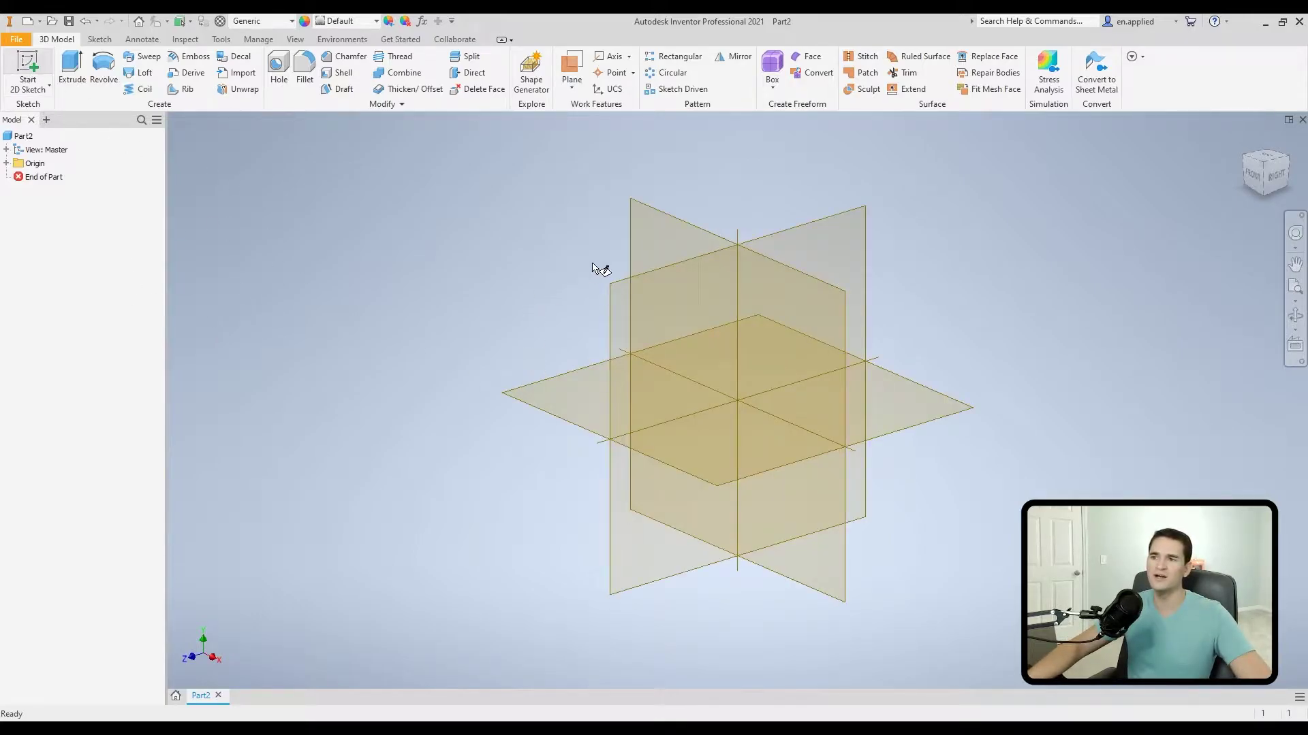
left_click(643, 241)
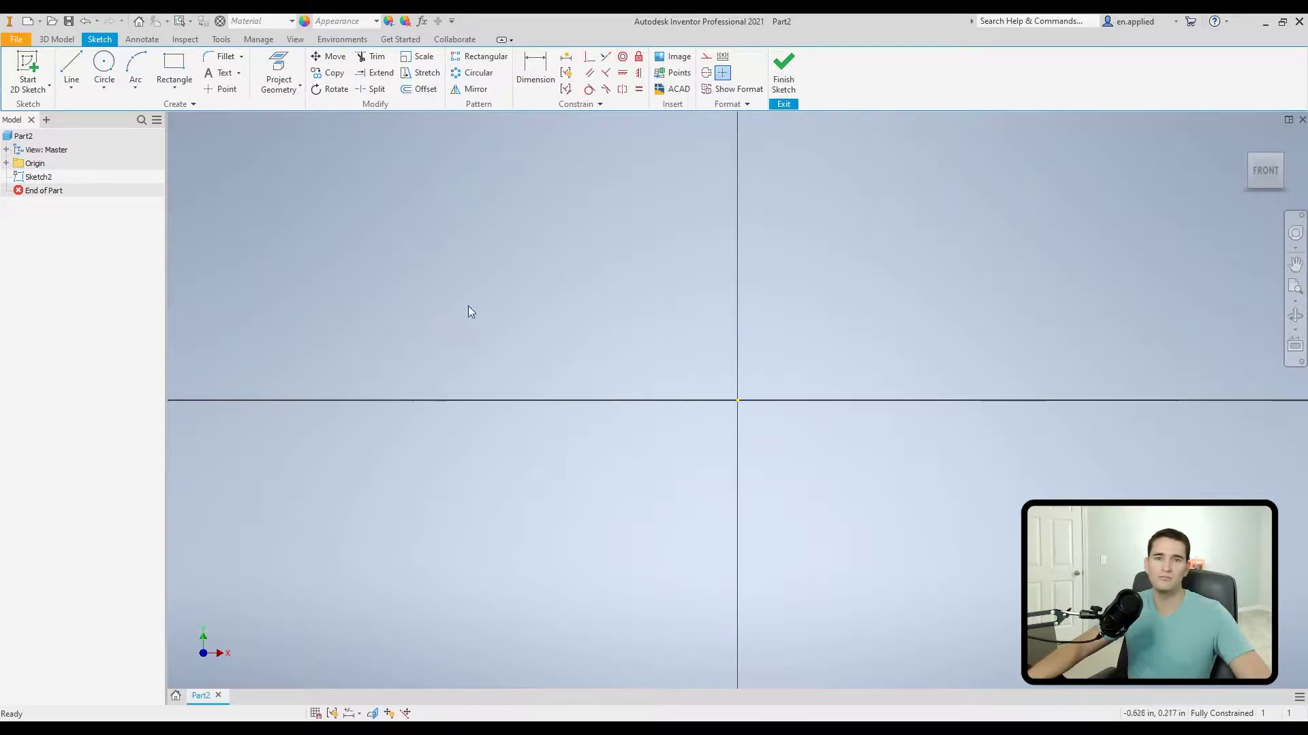
left_click(174, 70)
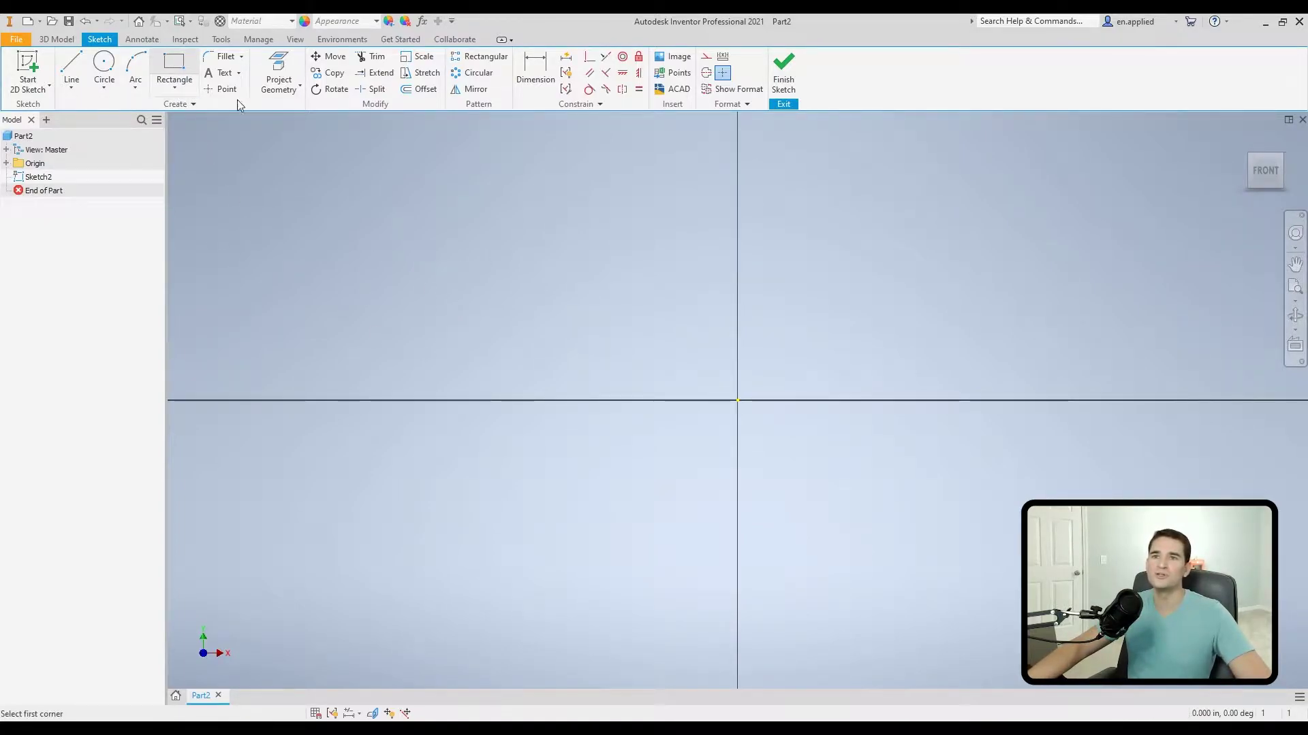
left_click(737, 401)
middle_click_drag(940, 243, 858, 320)
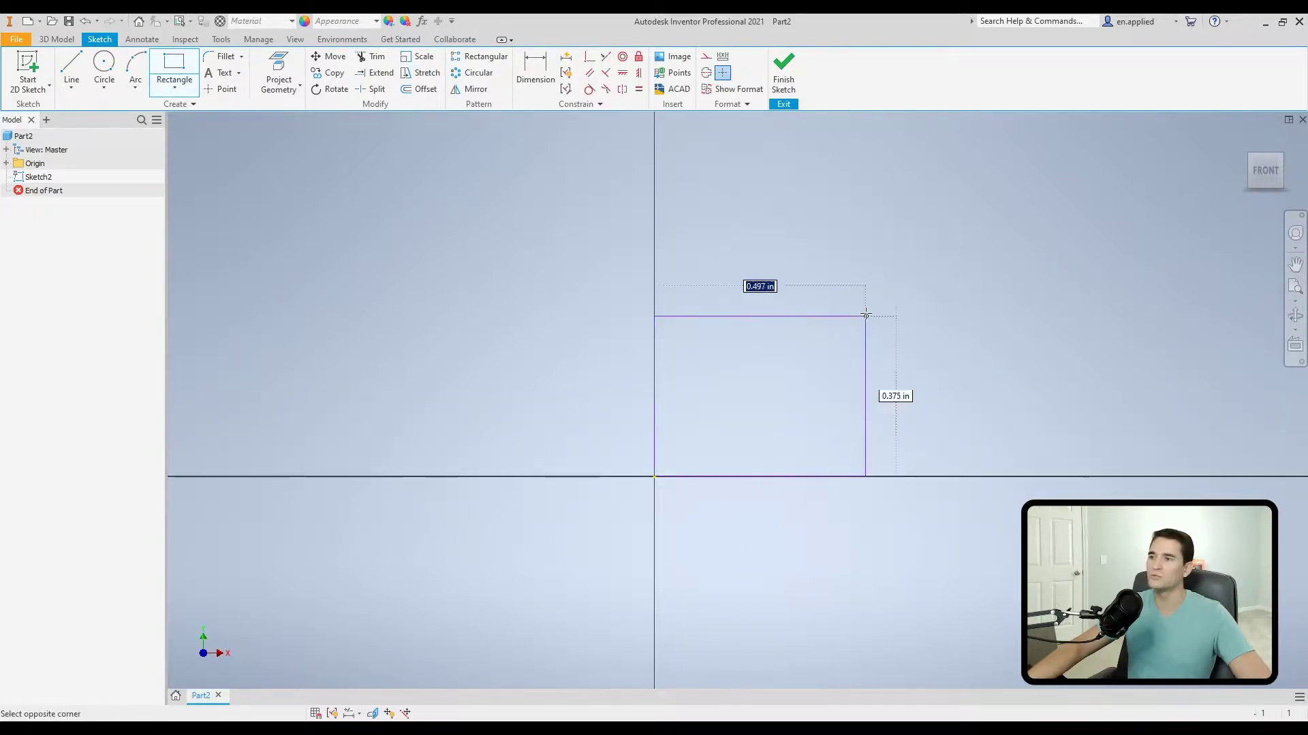
type(".5")
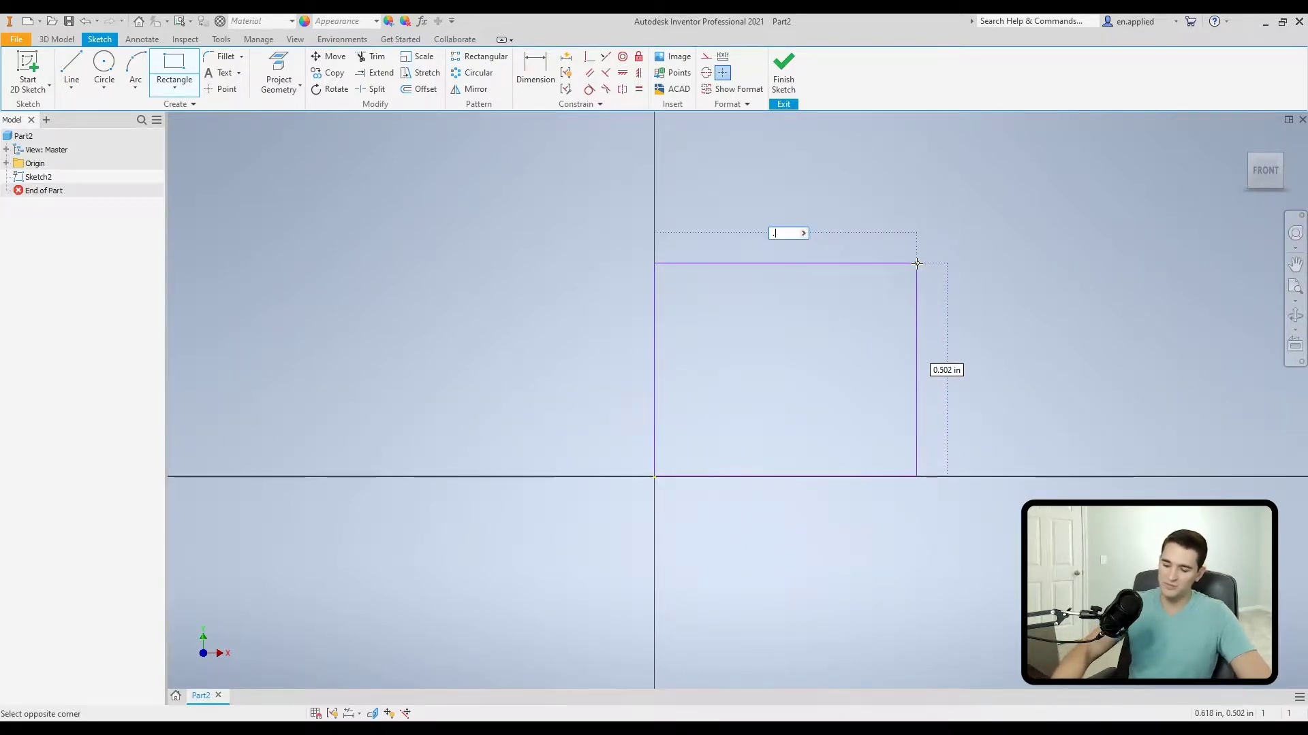
key("Tab")
type(".5")
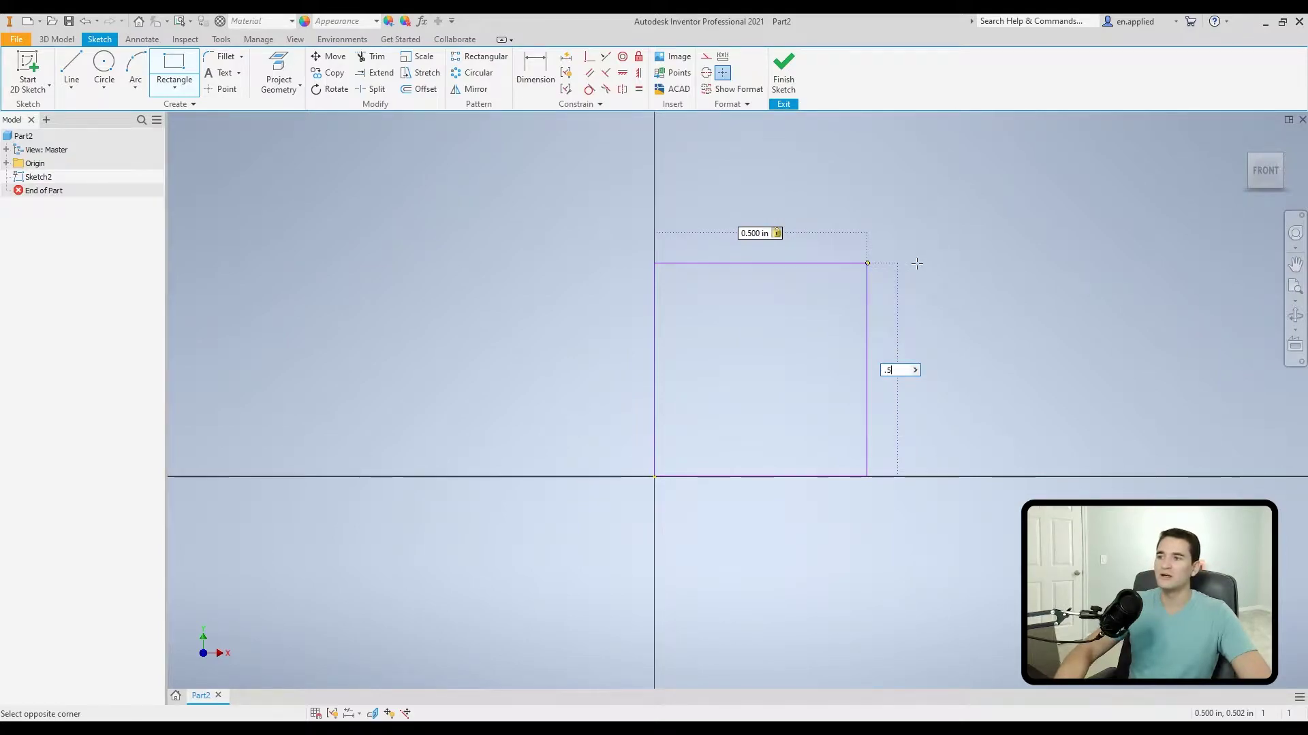
key("Return")
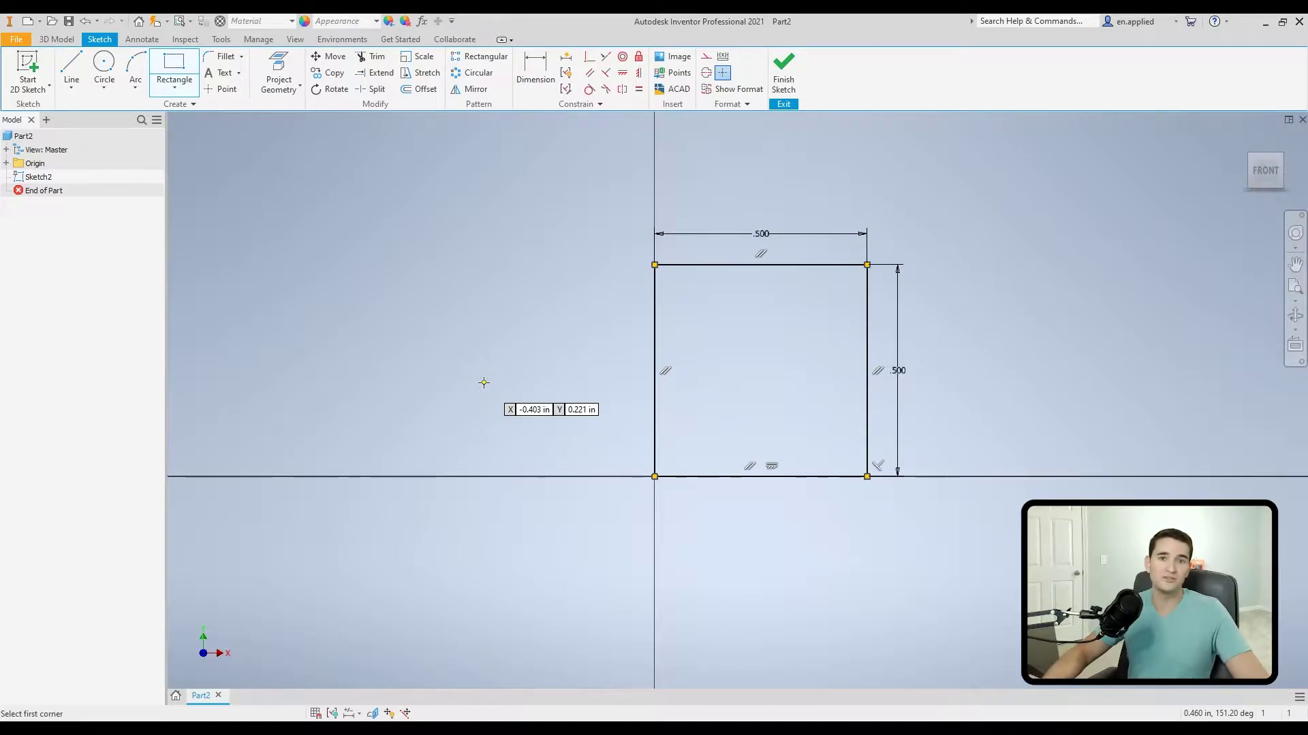
left_click(784, 79)
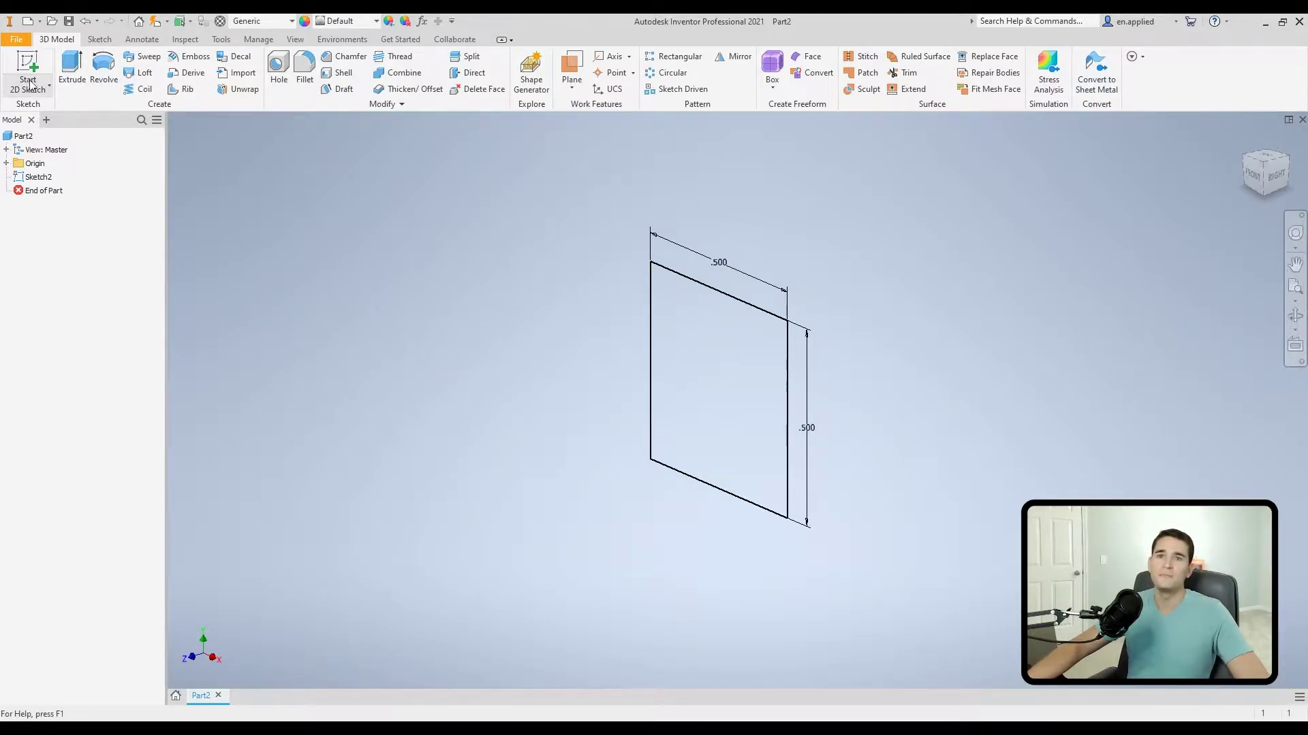
Start a new sketch on the horizontal origin plane at the base of the square.
left_click(39, 61)
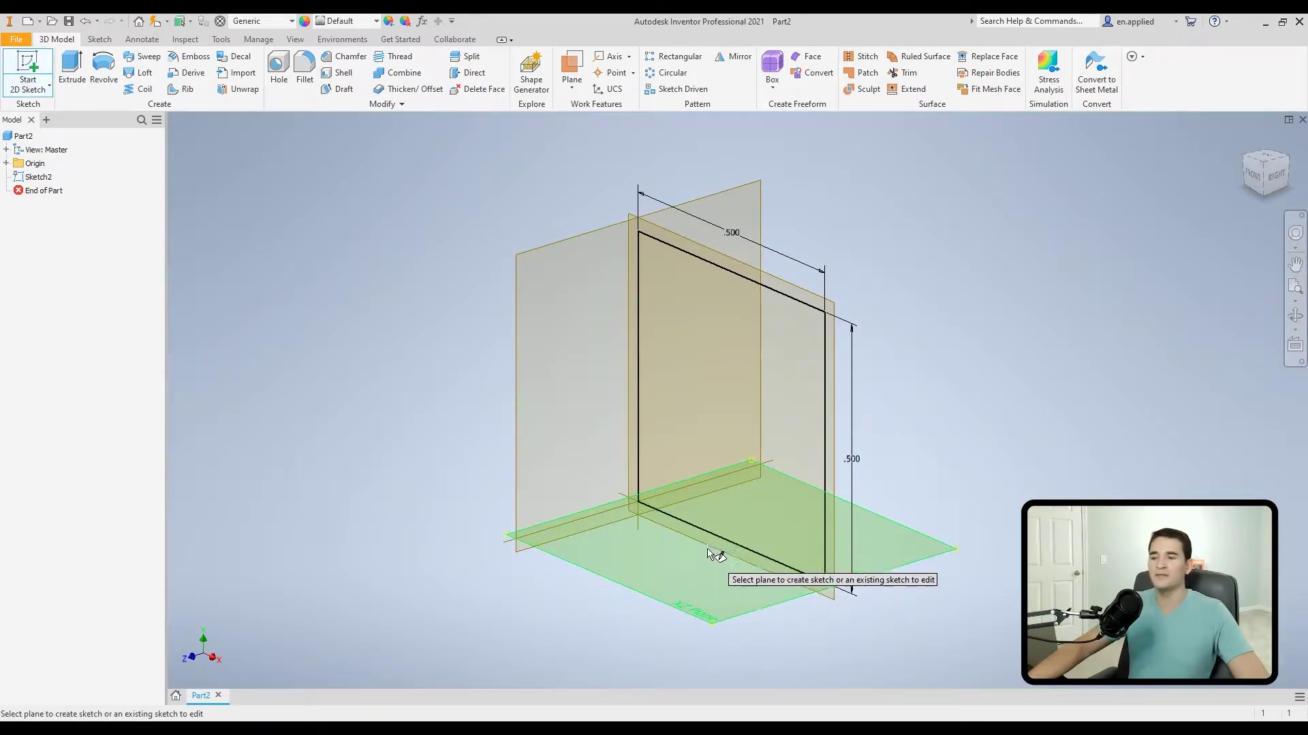
left_click(577, 528)
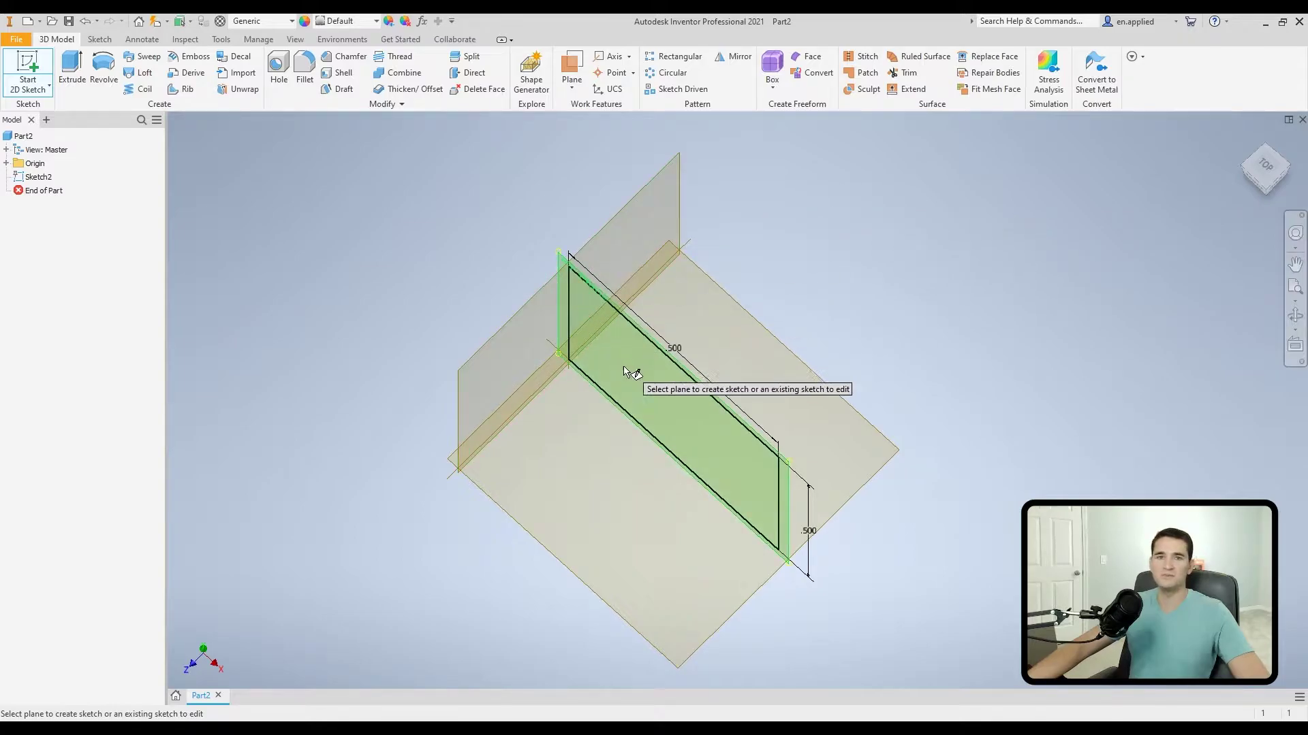
mouse_move(482, 517)
middle_mouse_down("shift")
mouse_move(464, 447)
mouse_move(488, 504)
mouse_move(525, 399)
mouse_move(549, 382)
middle_mouse_up("shift")
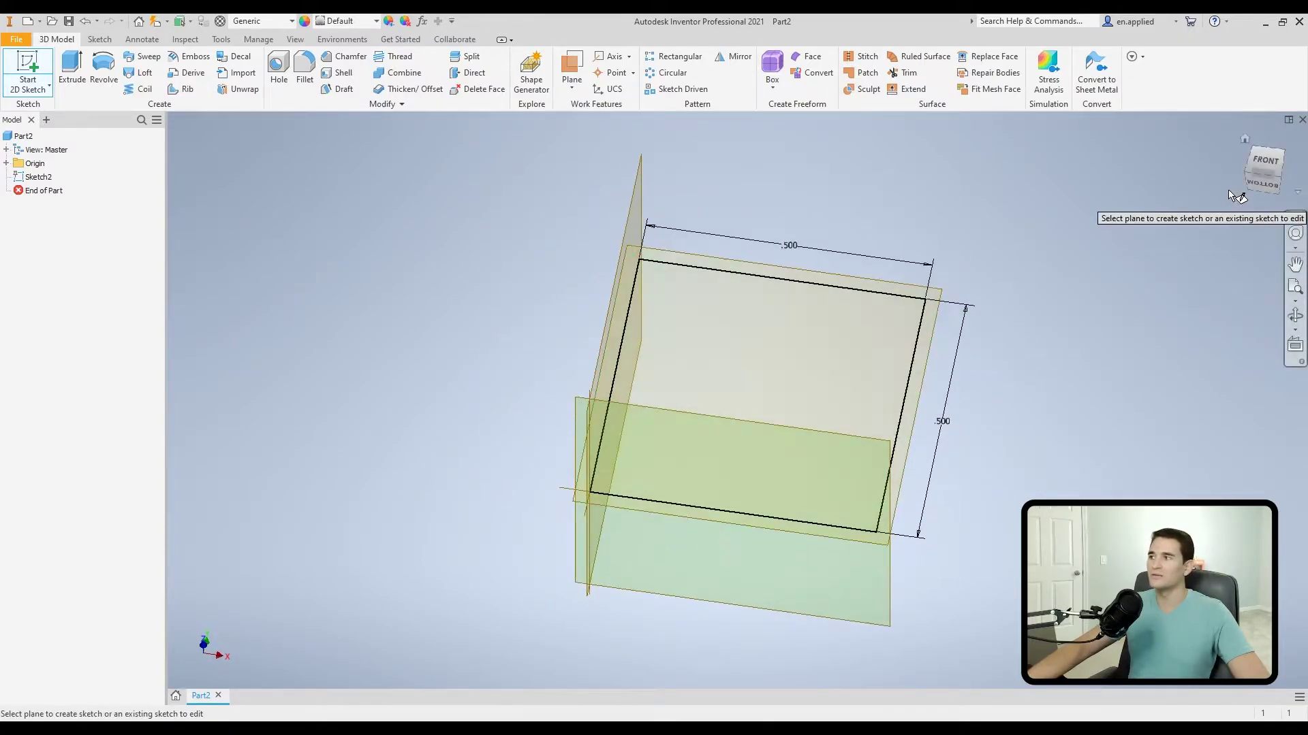
left_click(1244, 139)
left_click(661, 534)
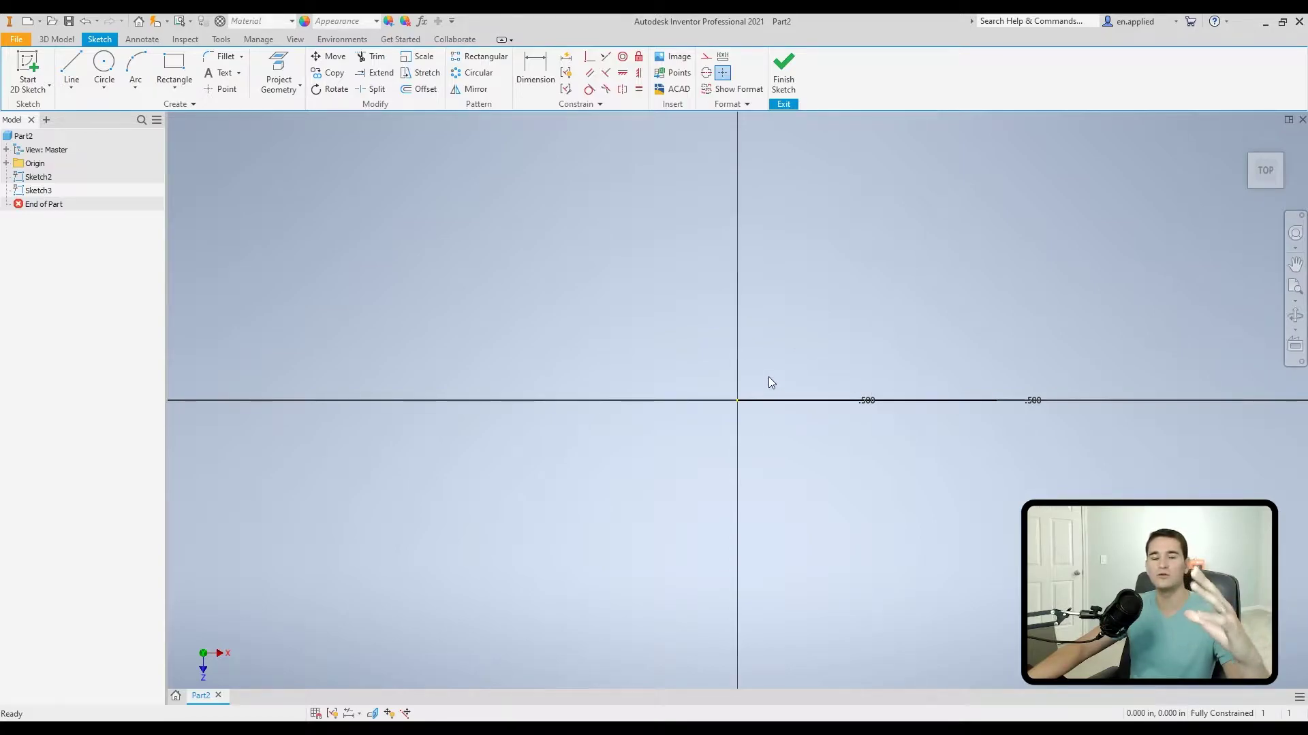
Draw a wavy five-point interpolation spline from the origin, running backward away from the square, and finish the sketch.
mouse_move(802, 447)
middle_mouse_down("shift")
mouse_move(802, 420)
mouse_move(787, 447)
mouse_move(745, 405)
middle_mouse_up("shift")
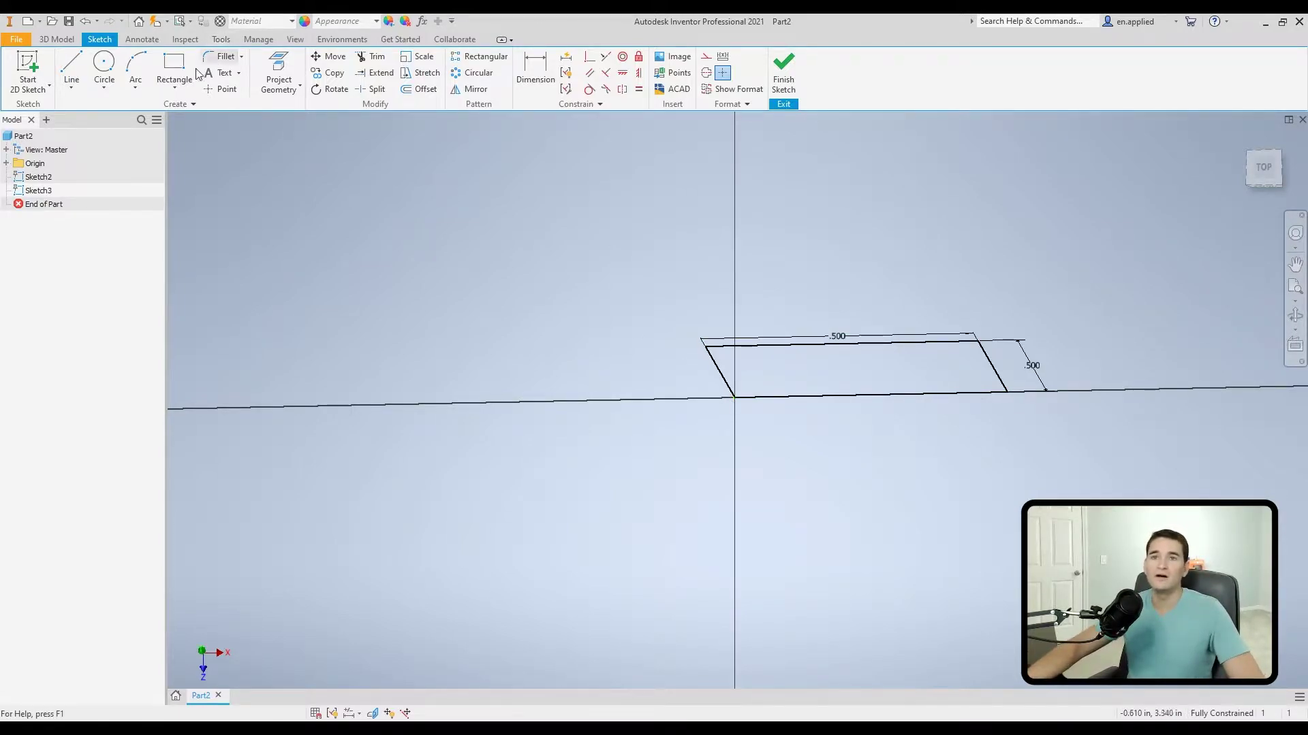
left_click(74, 90)
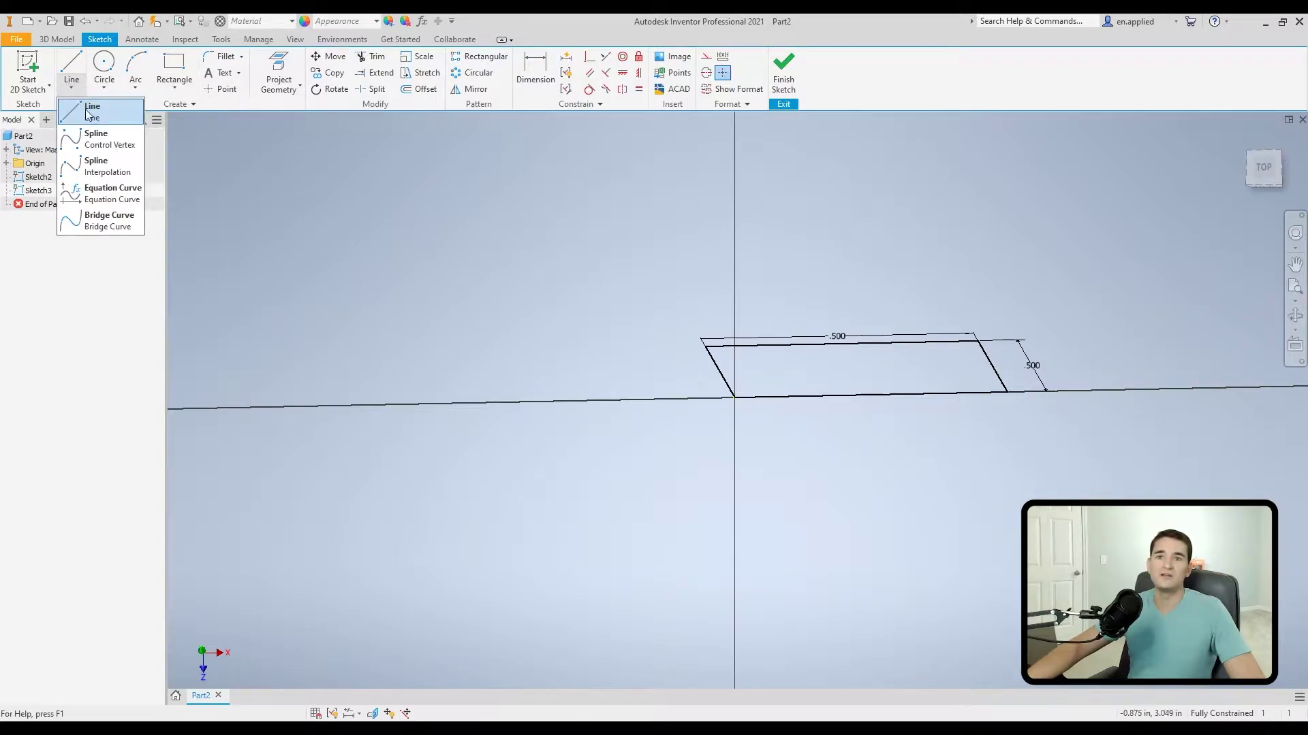
left_click(116, 174)
left_click(1264, 167)
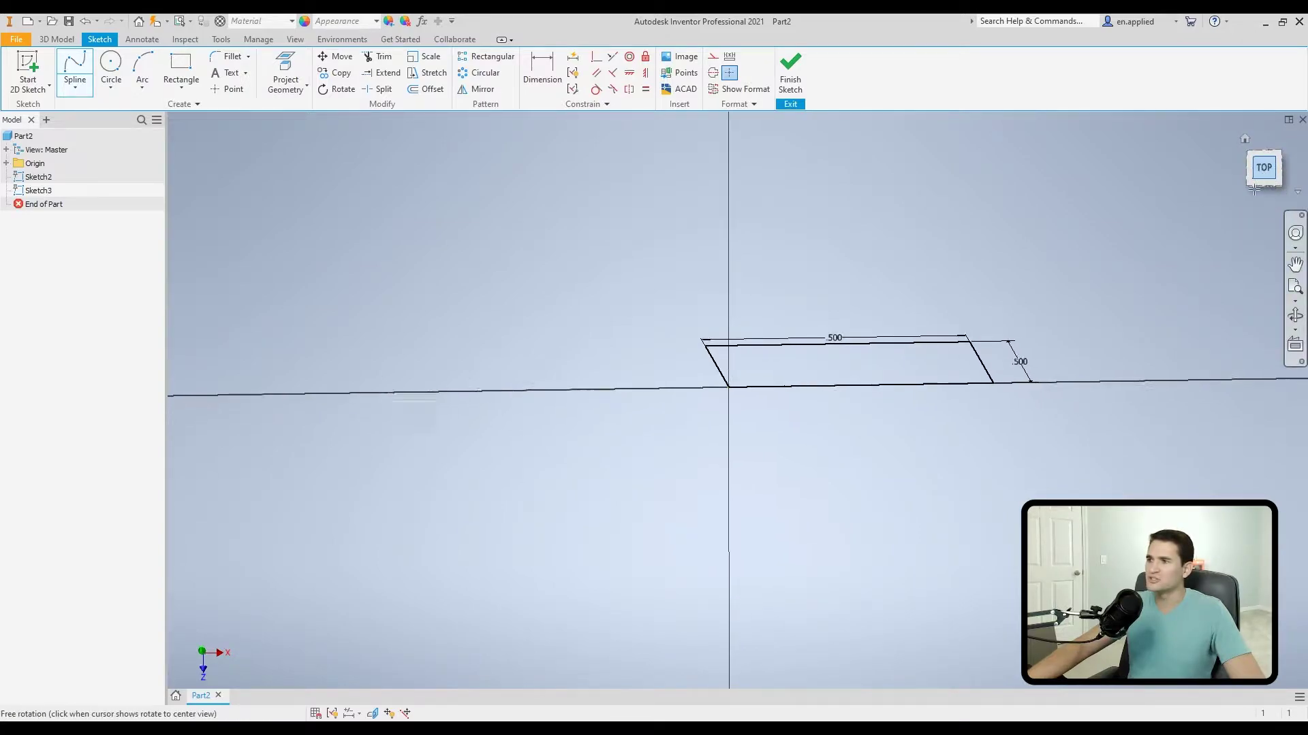
middle_click_drag(866, 260, 744, 441)
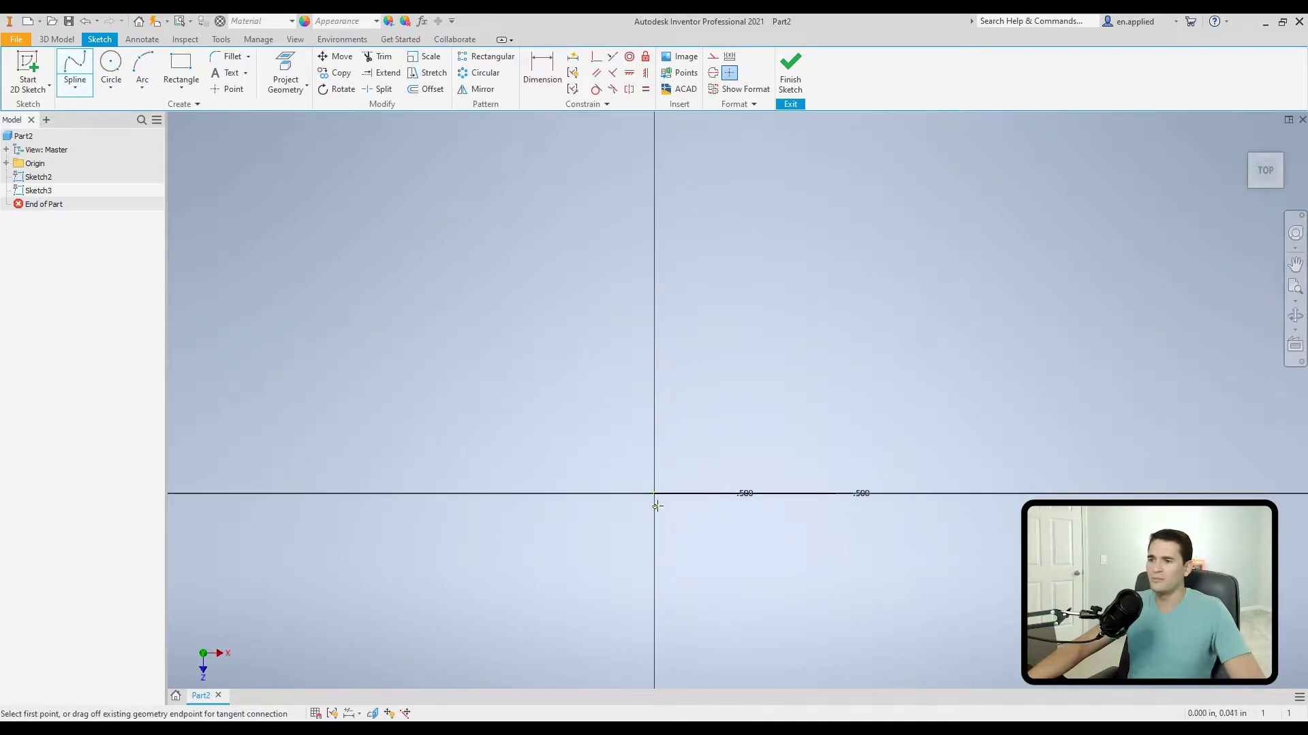
left_click(654, 493)
middle_click_drag(675, 400, 629, 540)
left_click(721, 279)
middle_click_drag(734, 158, 708, 262)
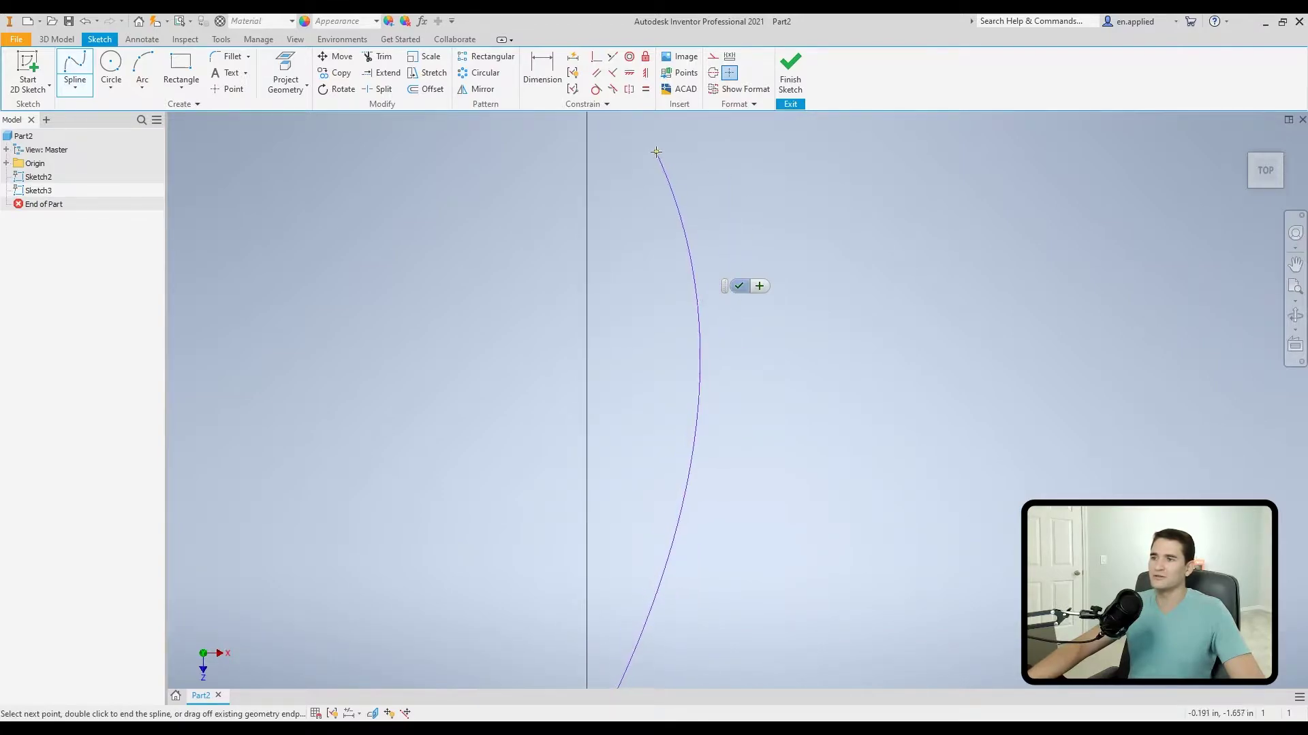
left_click(605, 142)
scroll(613, 145, "down", 2)
scroll(747, 327, "up", 2)
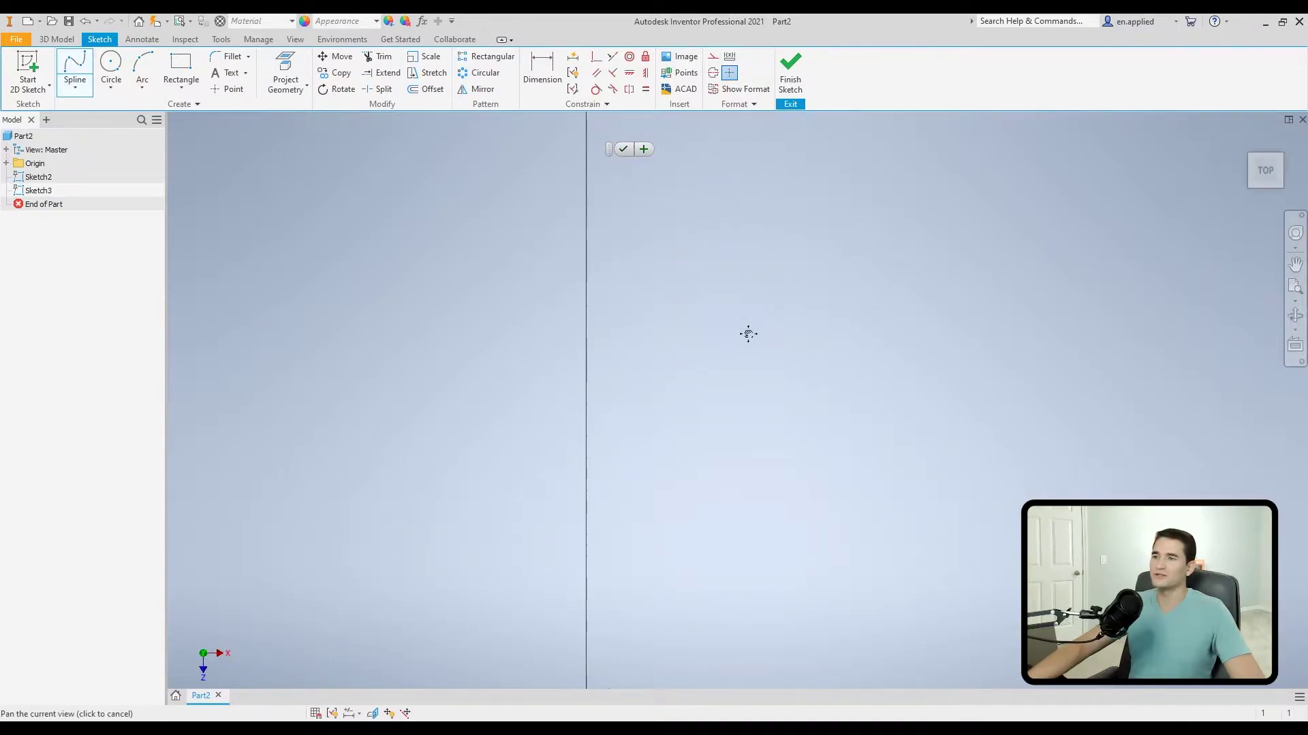
left_click(775, 139)
middle_click_drag(780, 143, 749, 164)
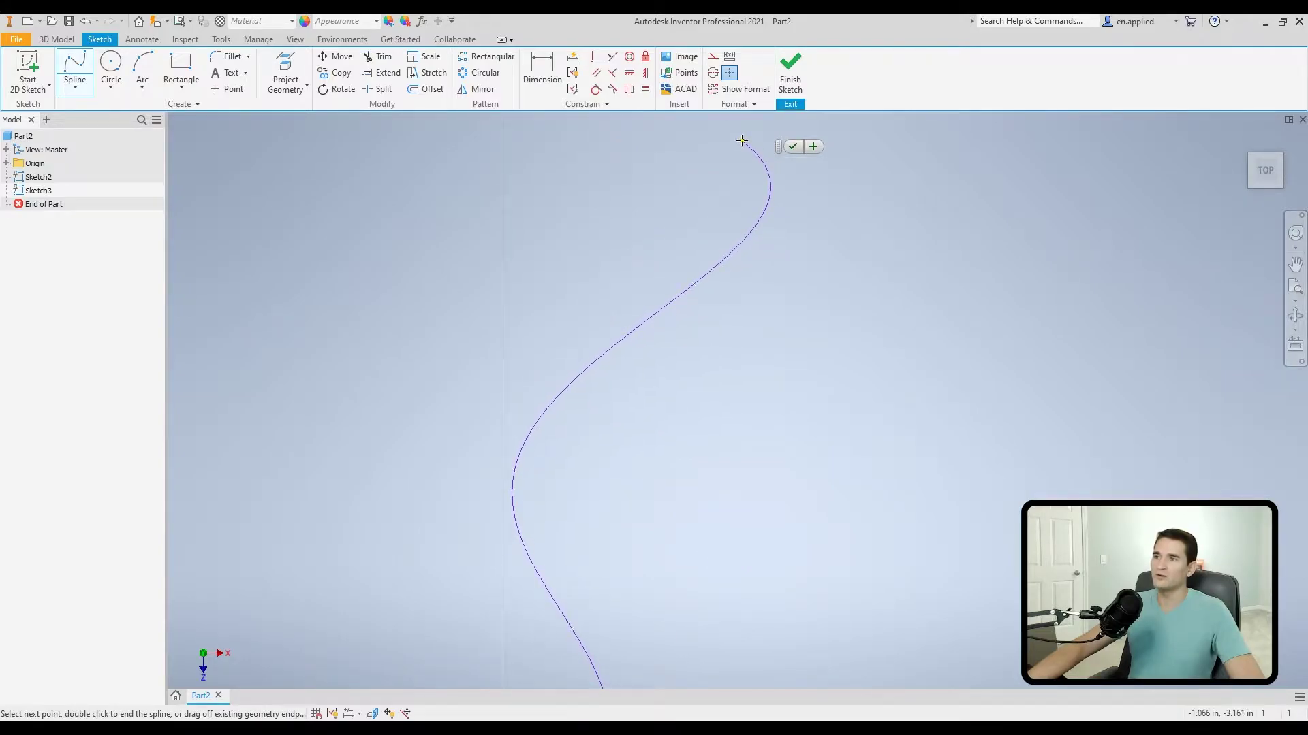
double_click(742, 142)
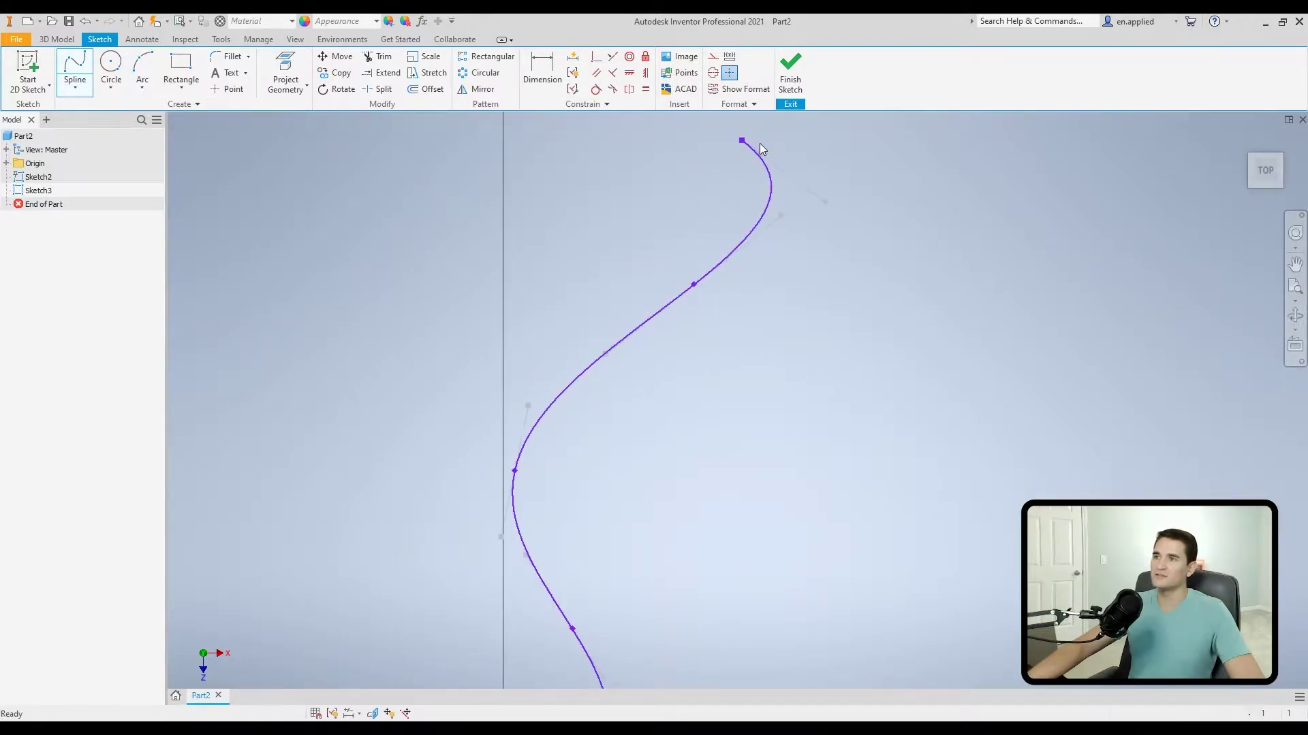
right_click(731, 179)
left_click(731, 220)
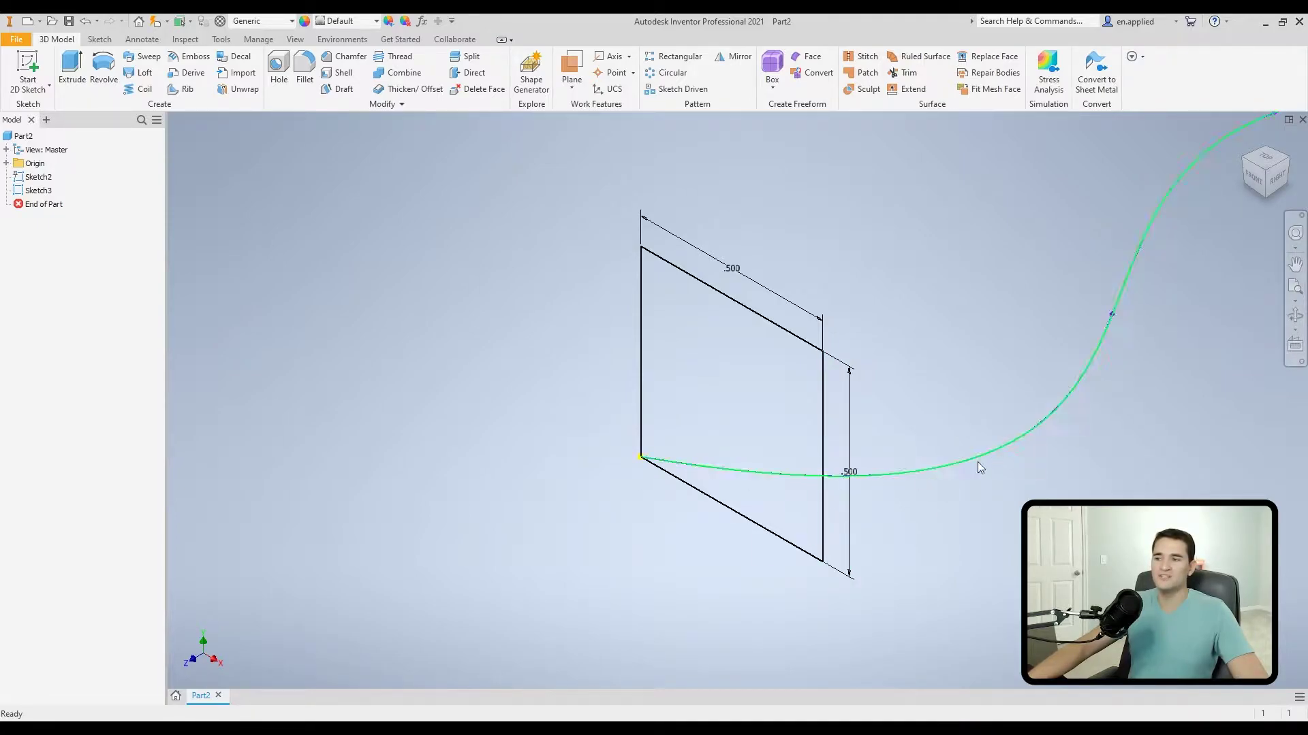
Reopen the spline sketch and draw a construction line from the origin backward along the axis perpendicular to the square.
left_click(665, 464)
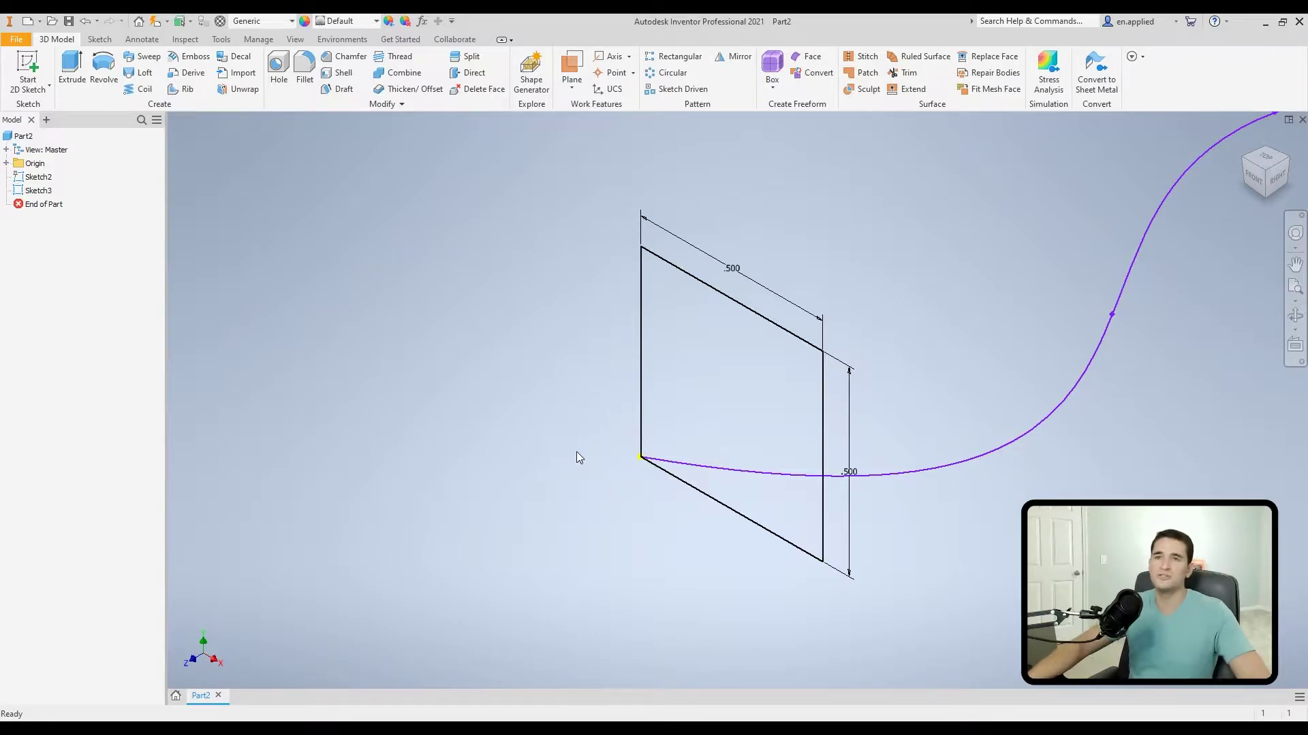
left_click(41, 192)
double_click(39, 190)
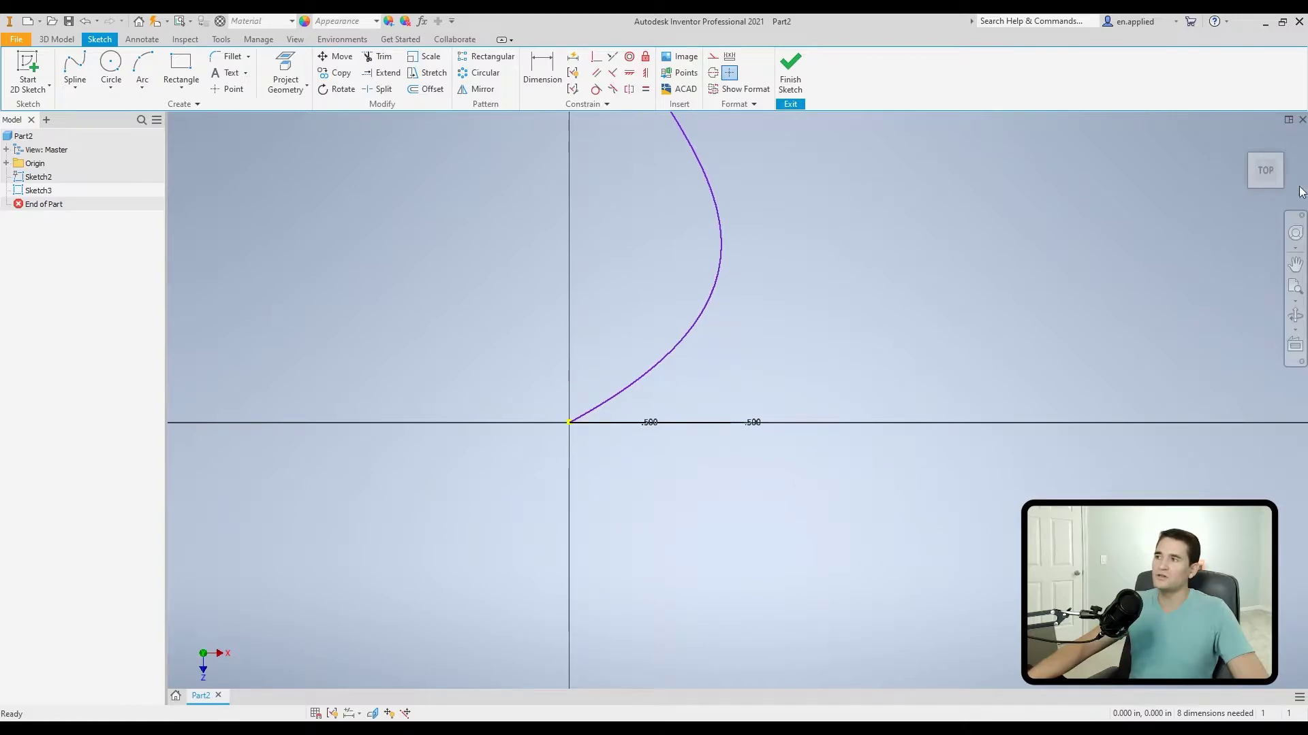
left_click(1298, 155)
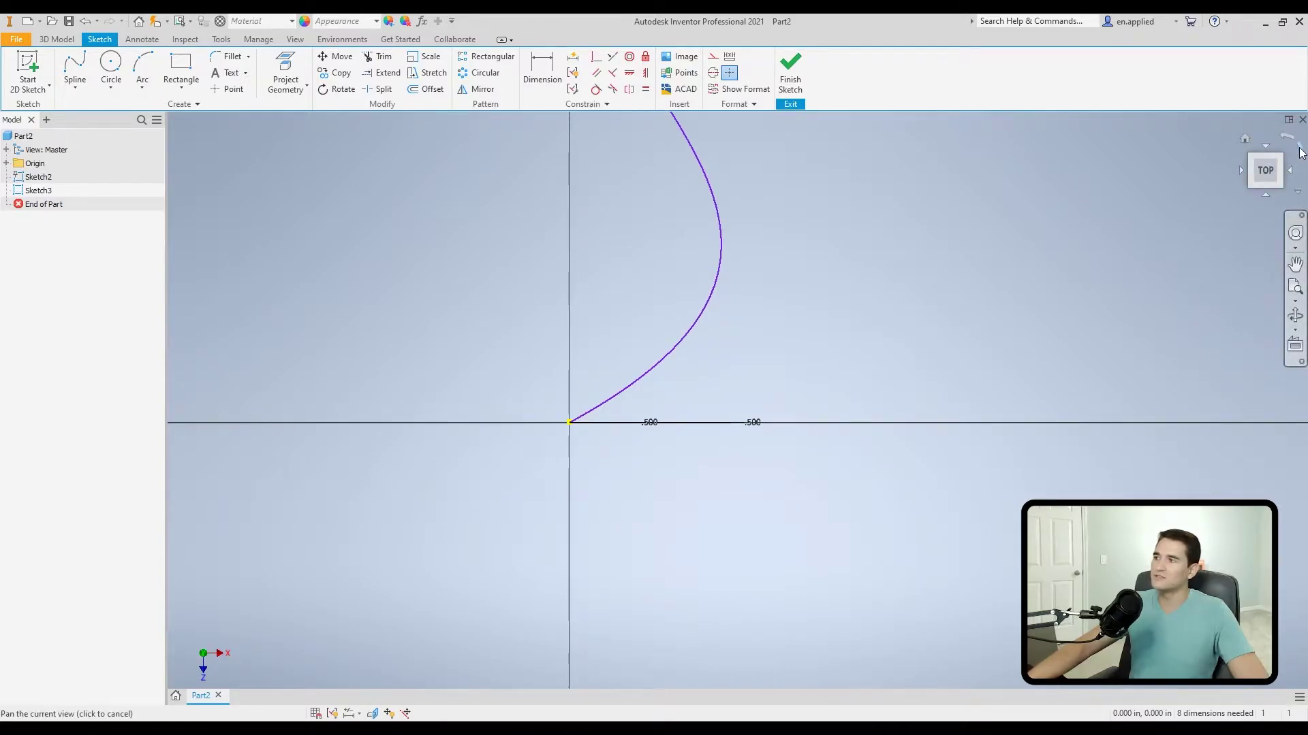
scroll(507, 340, "up", 5)
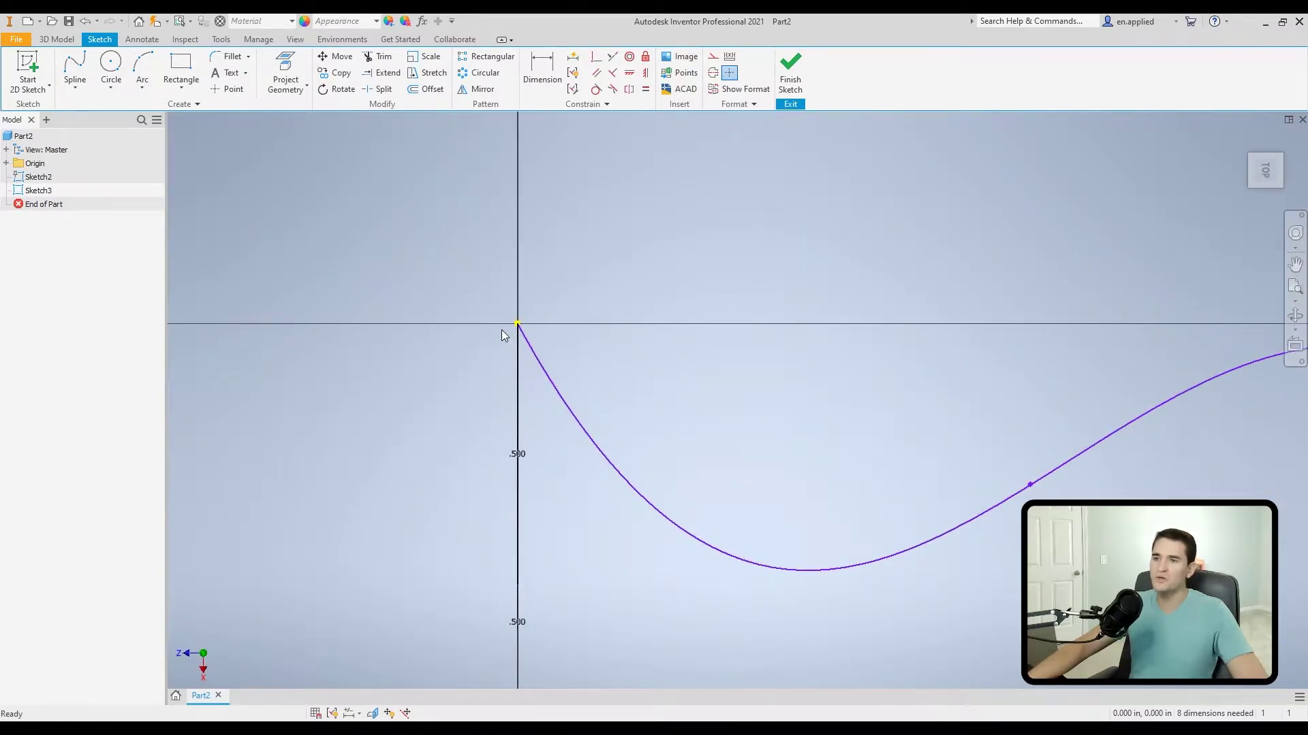
left_click(75, 87)
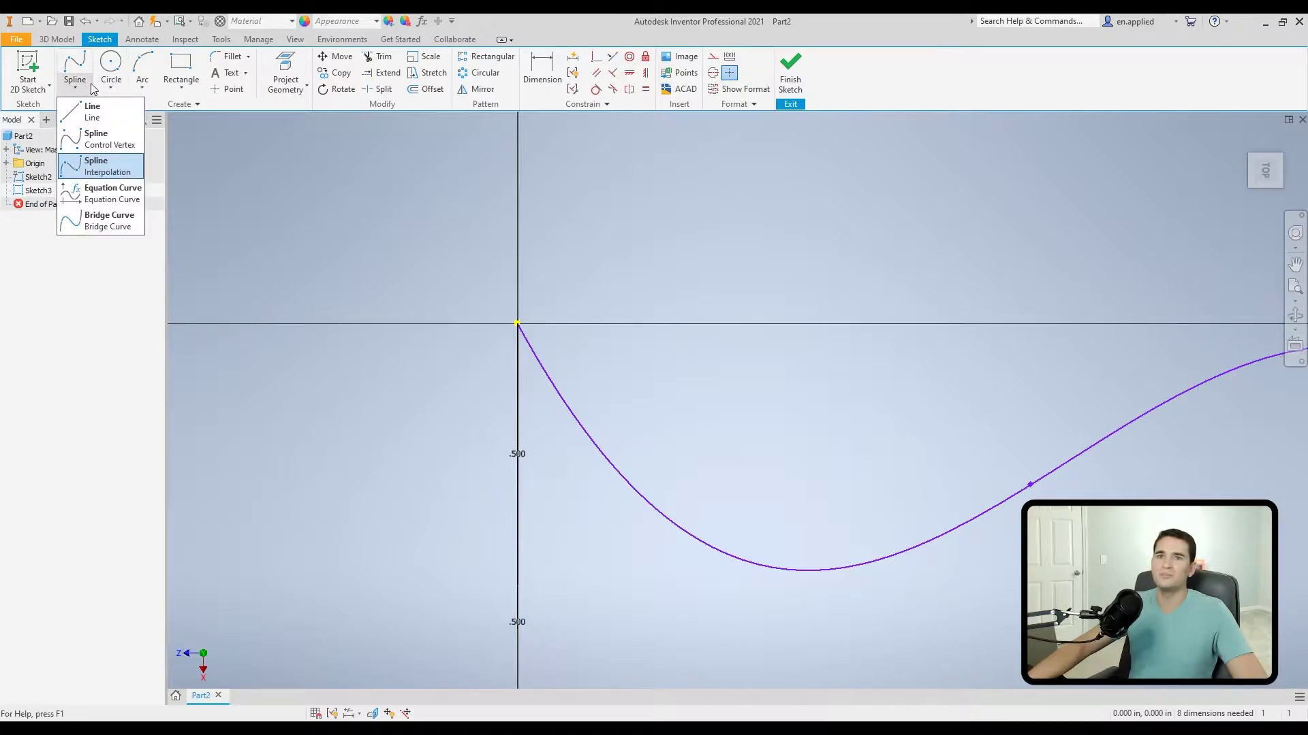
left_click(89, 103)
left_click(517, 323)
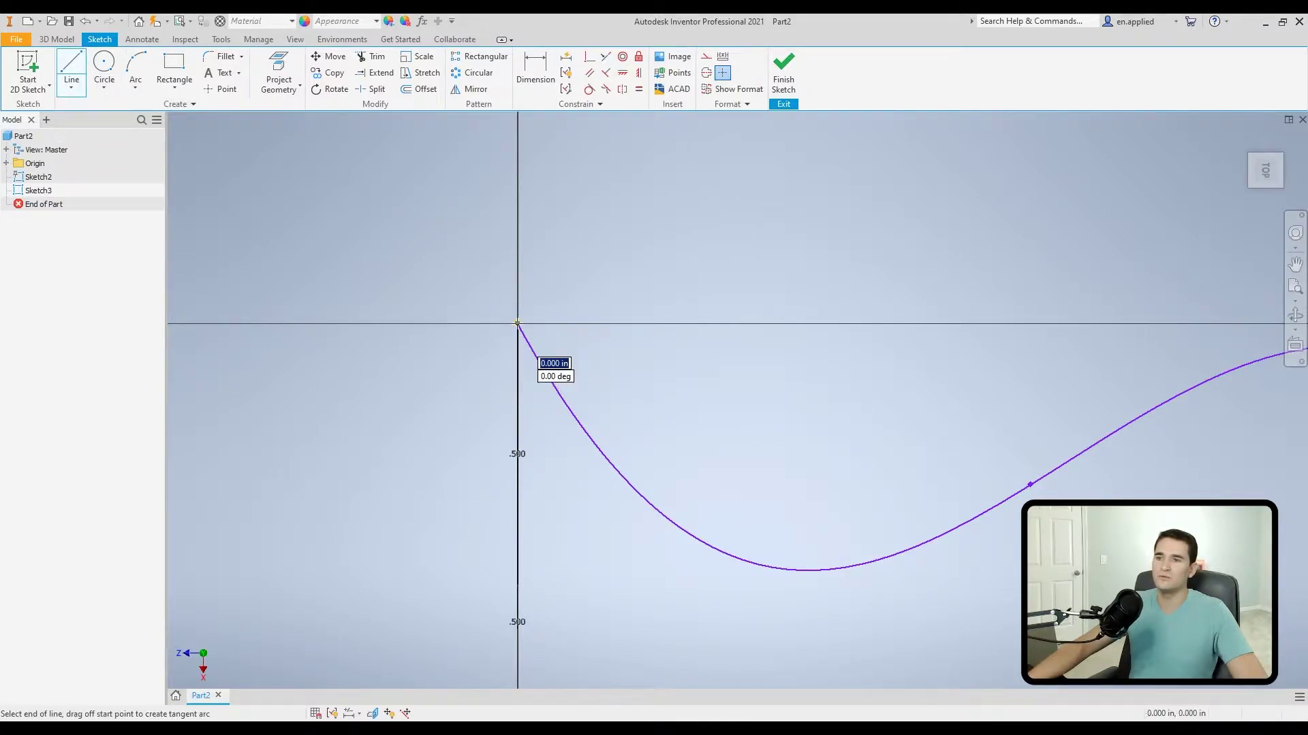
left_click(845, 324)
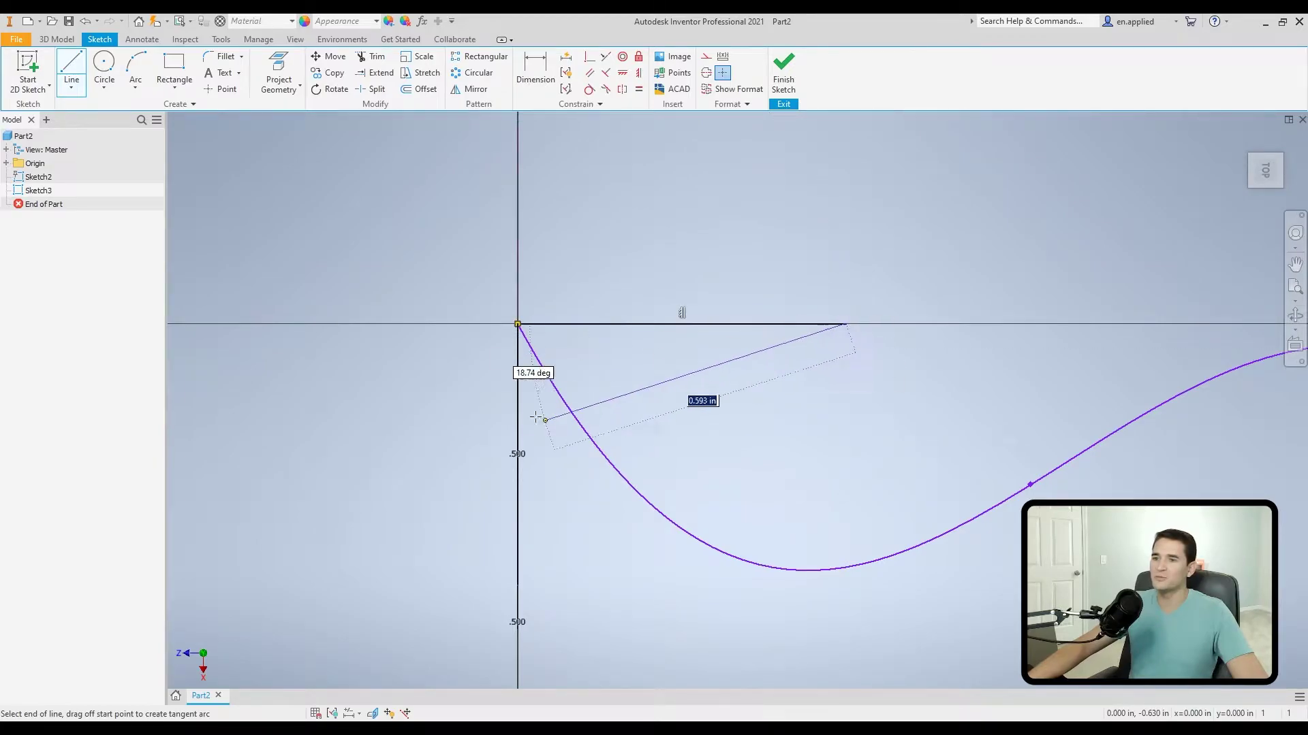
right_click(921, 313)
left_click(969, 316)
right_click(833, 325)
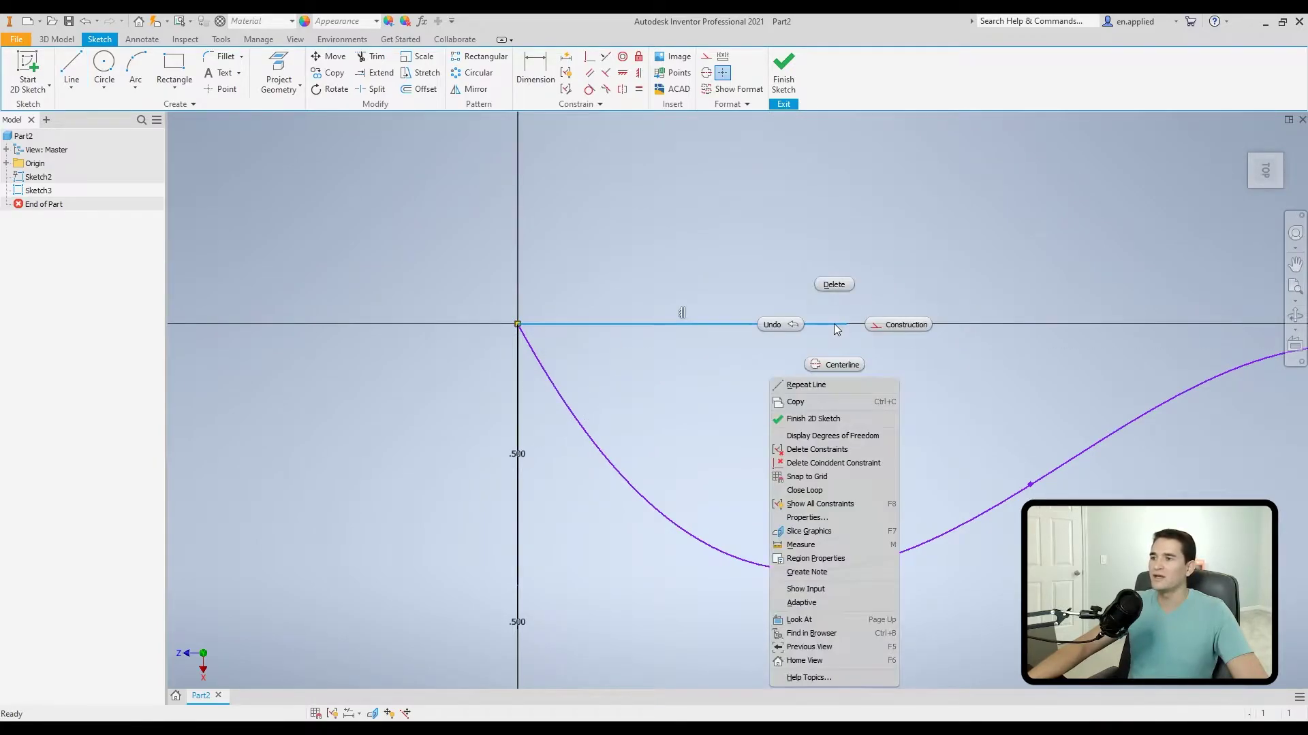
left_click(885, 325)
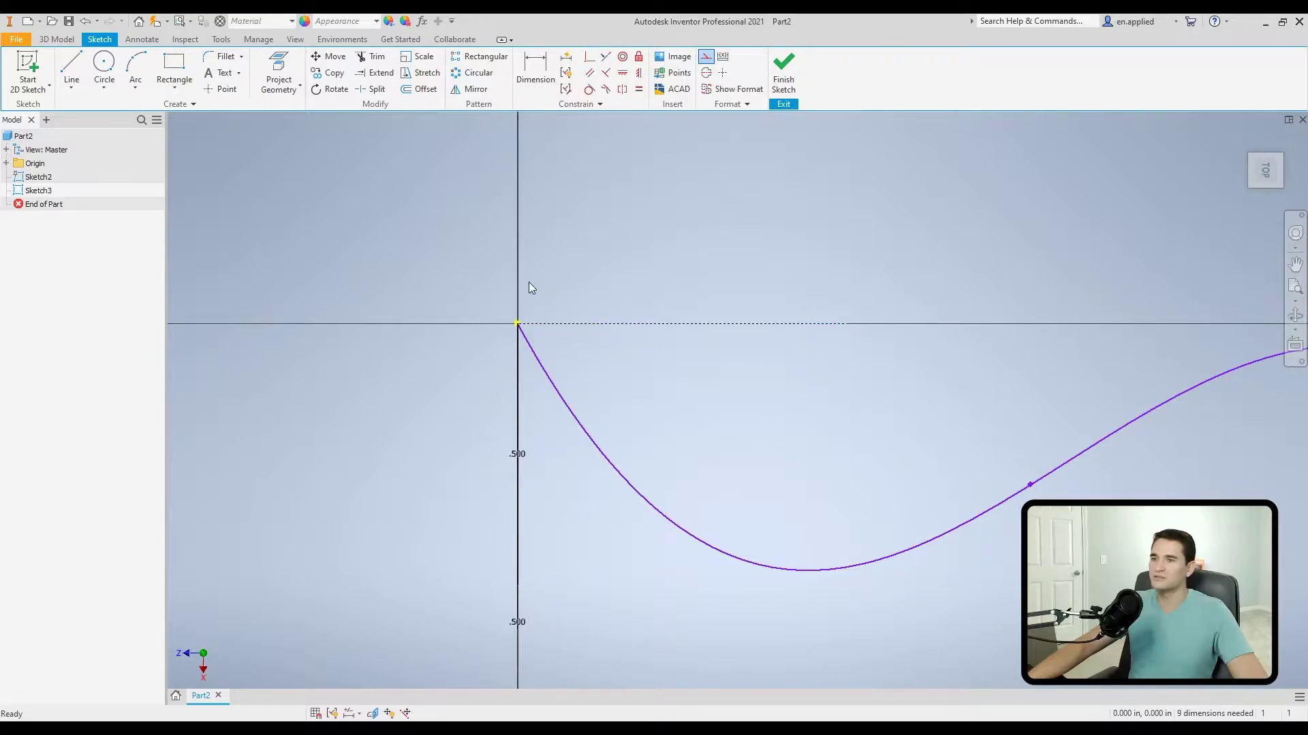
Apply a Smooth (G2) constraint between the construction line and the spline, and finish the sketch.
left_click(607, 91)
left_click(577, 324)
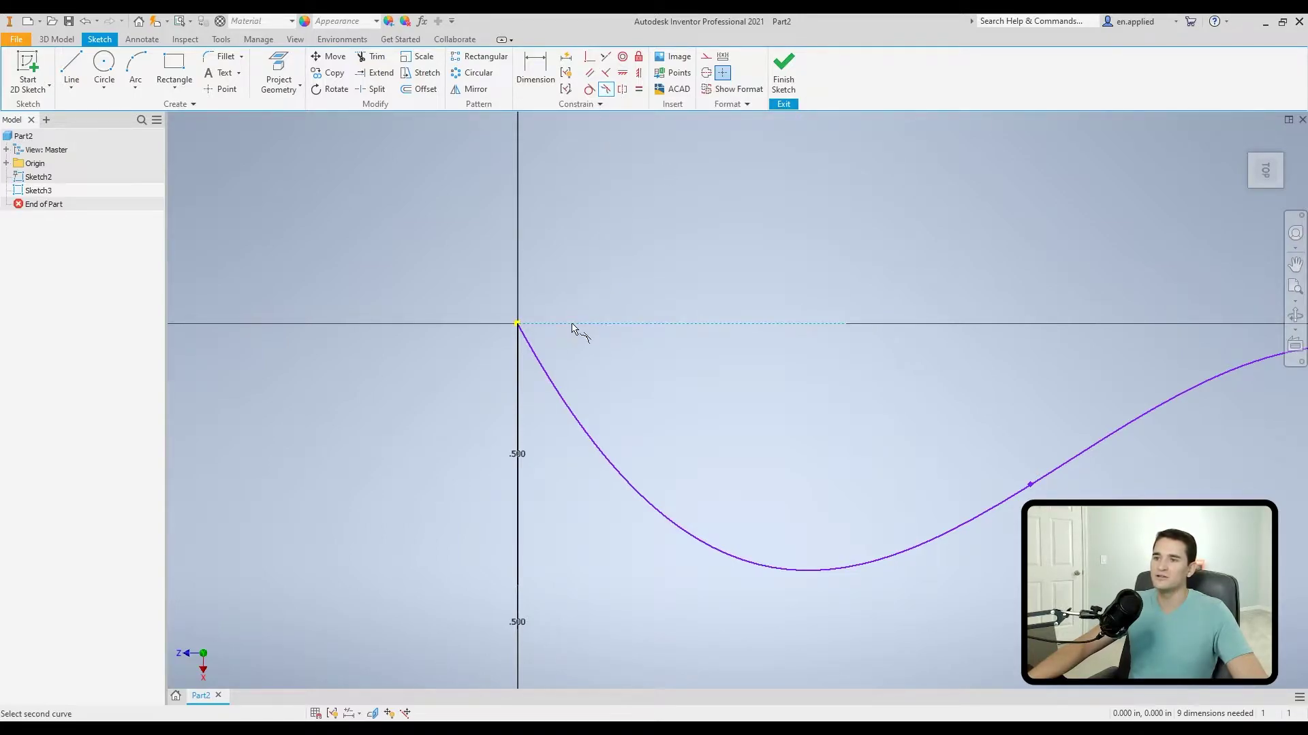
left_click(541, 365)
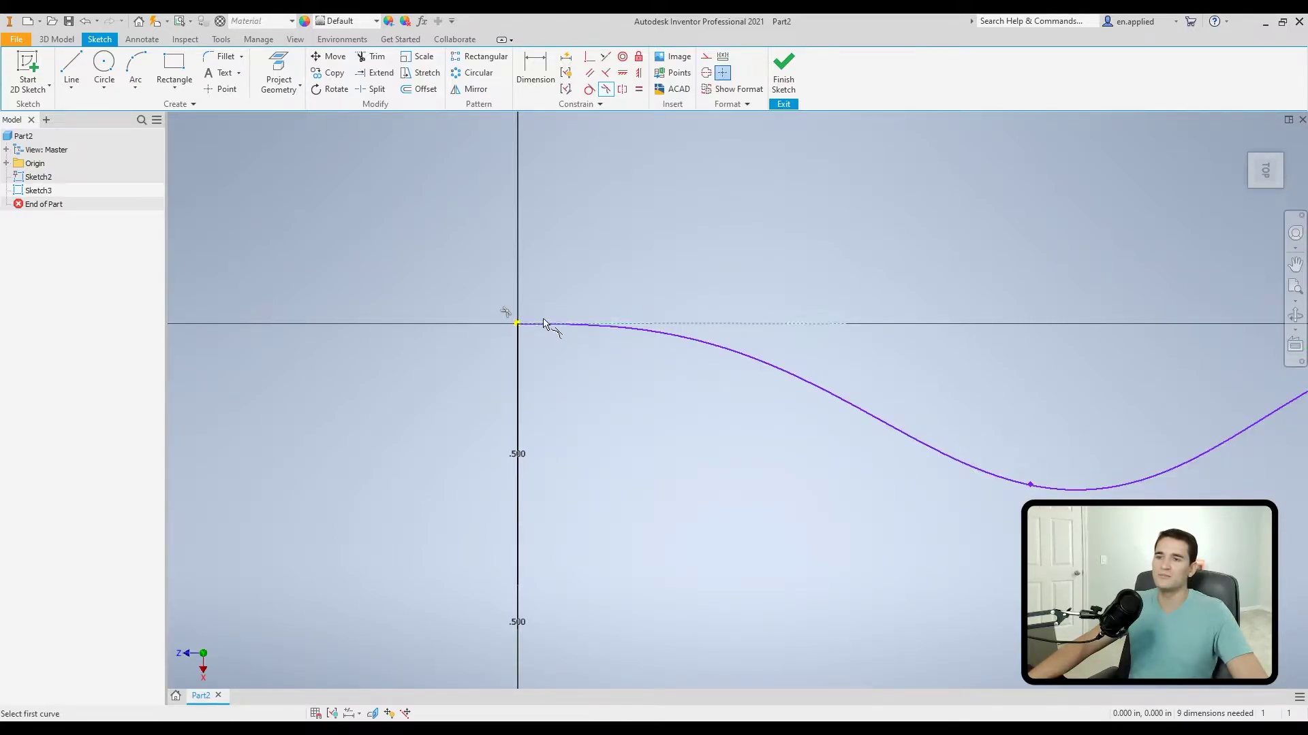
right_click(616, 234)
key("Escape")
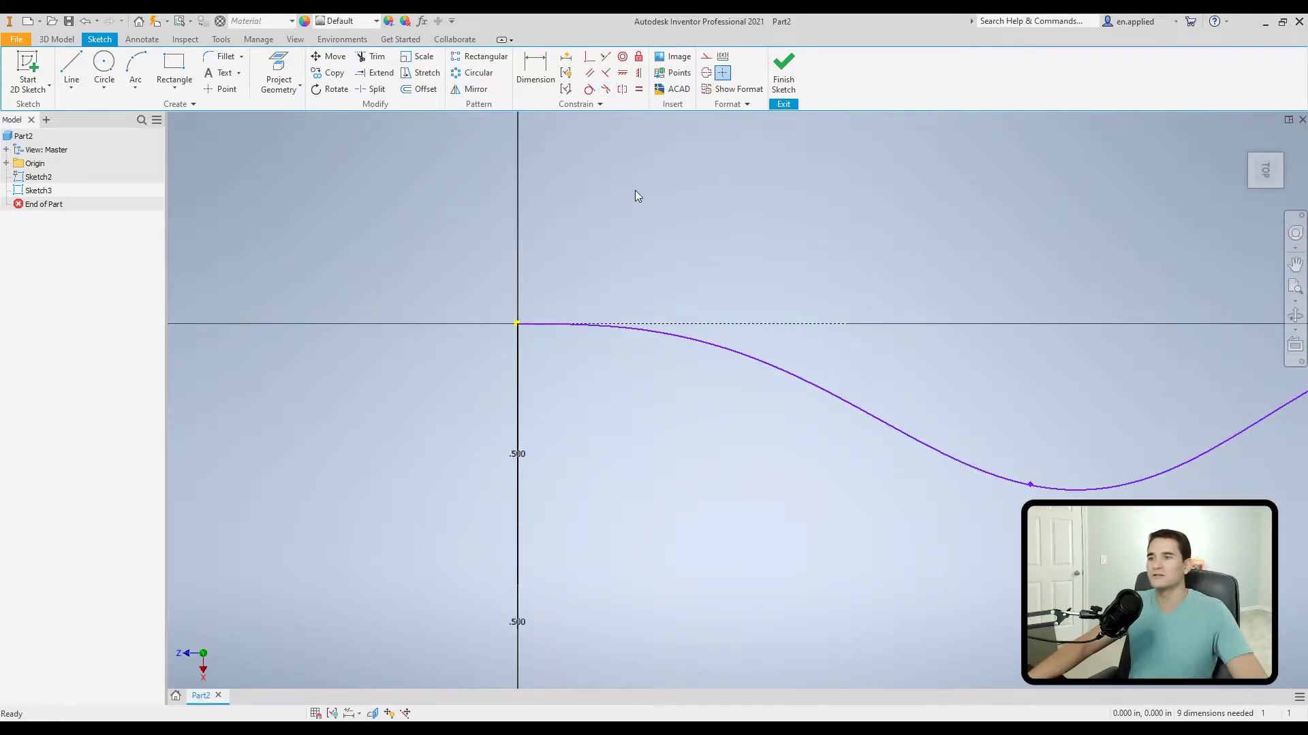
right_click(635, 190)
left_click(638, 231)
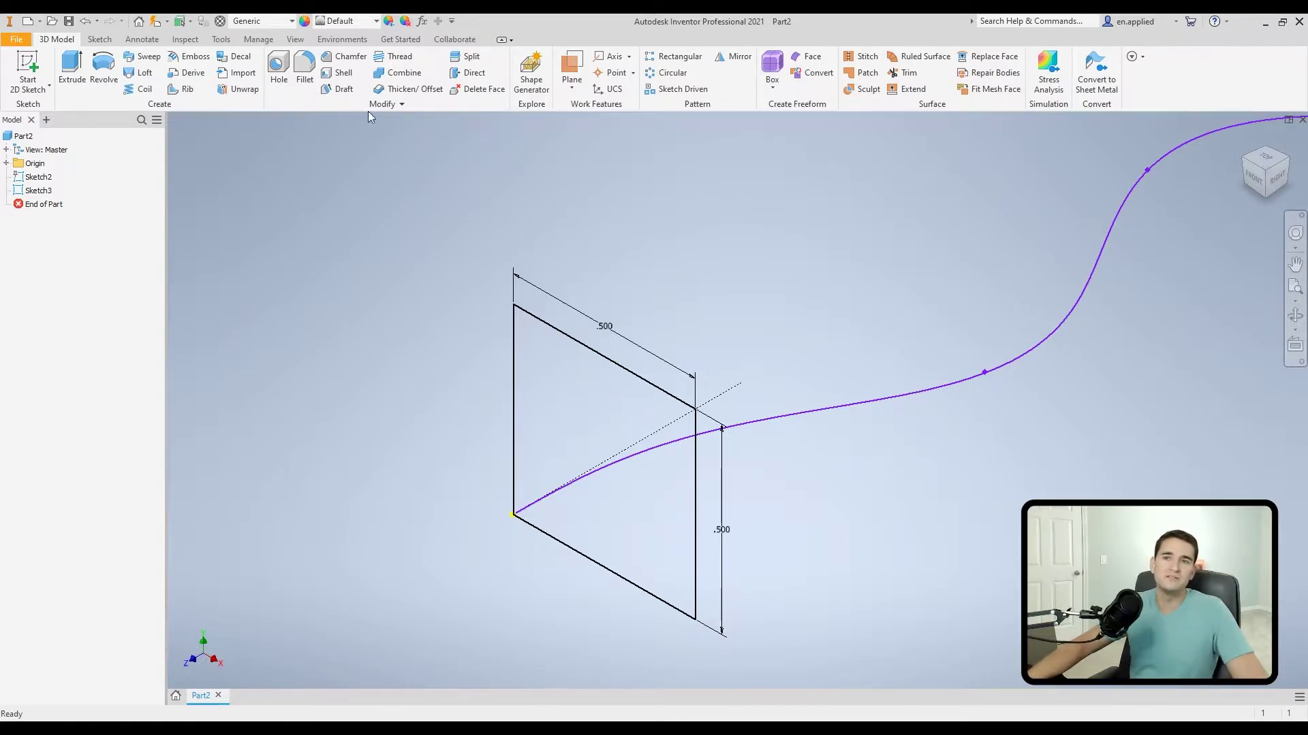
Start a Sweep, clear the preselected path and profile, and reselect the square as the profile.
left_click(148, 57)
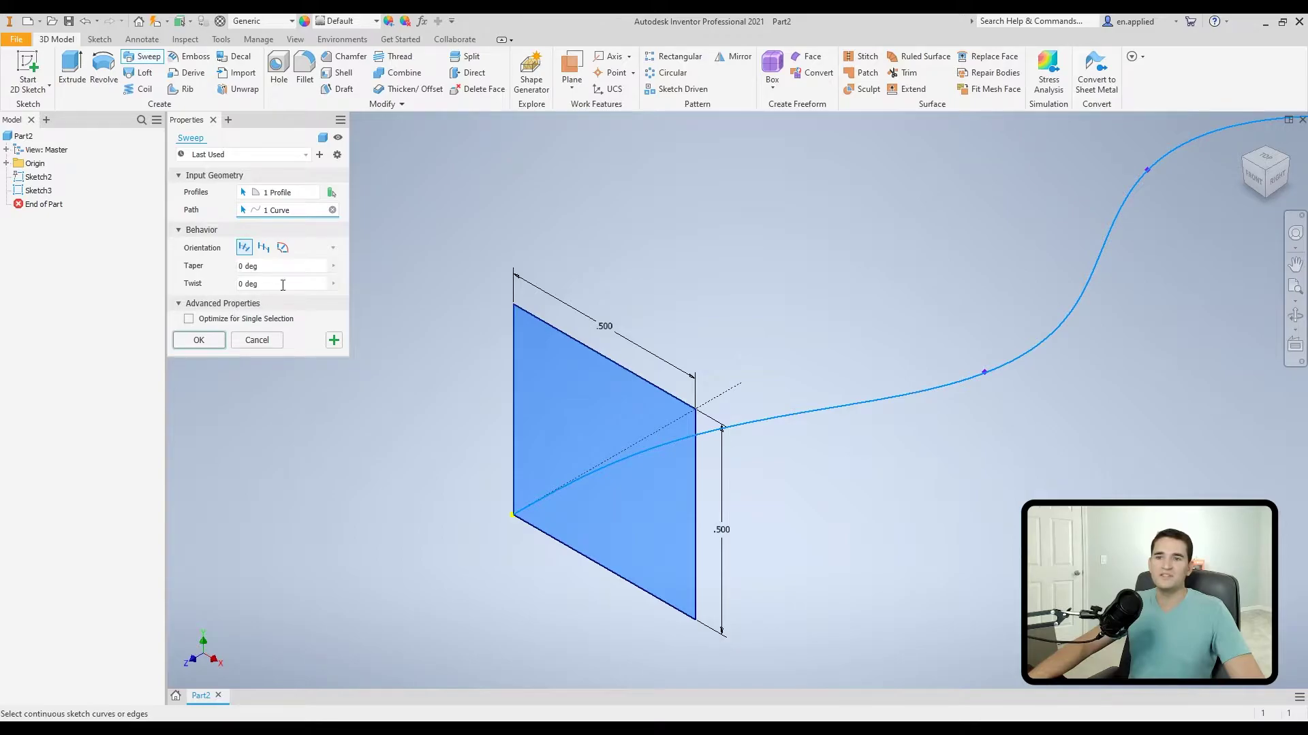
left_click(332, 211)
left_click(314, 193)
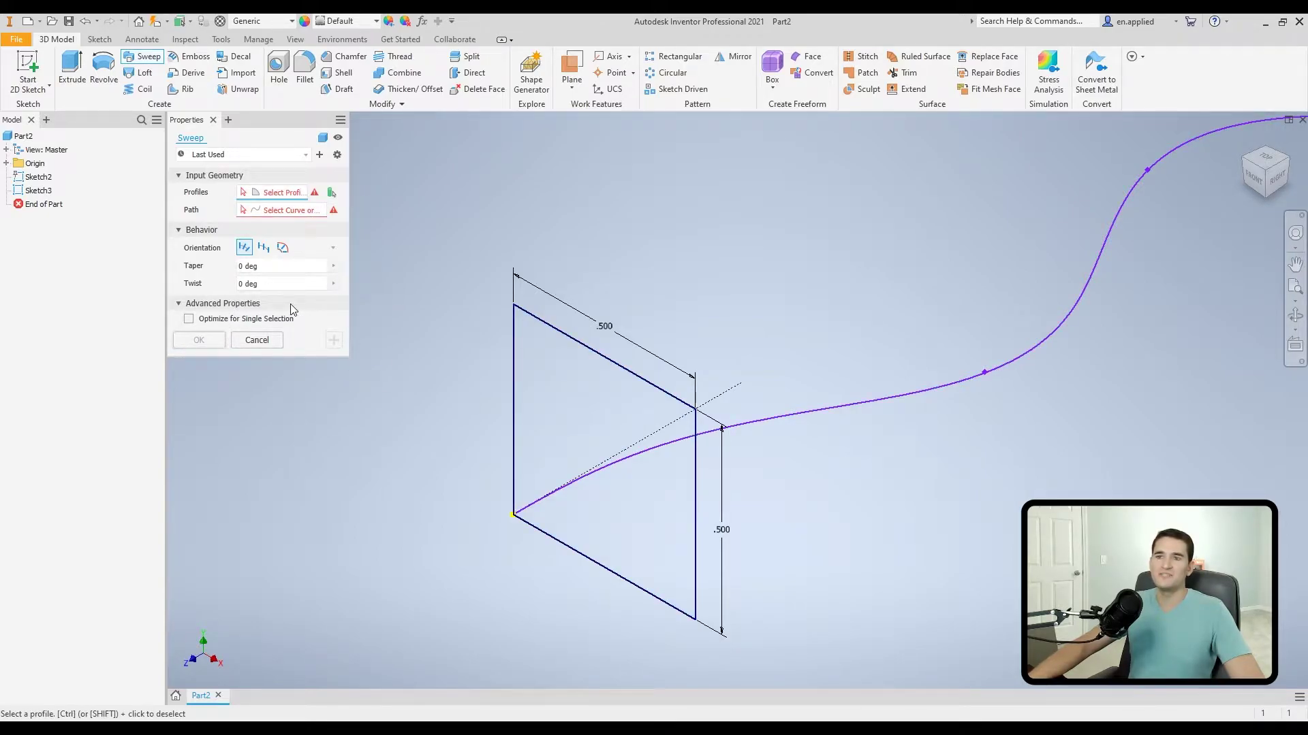
left_click(554, 365)
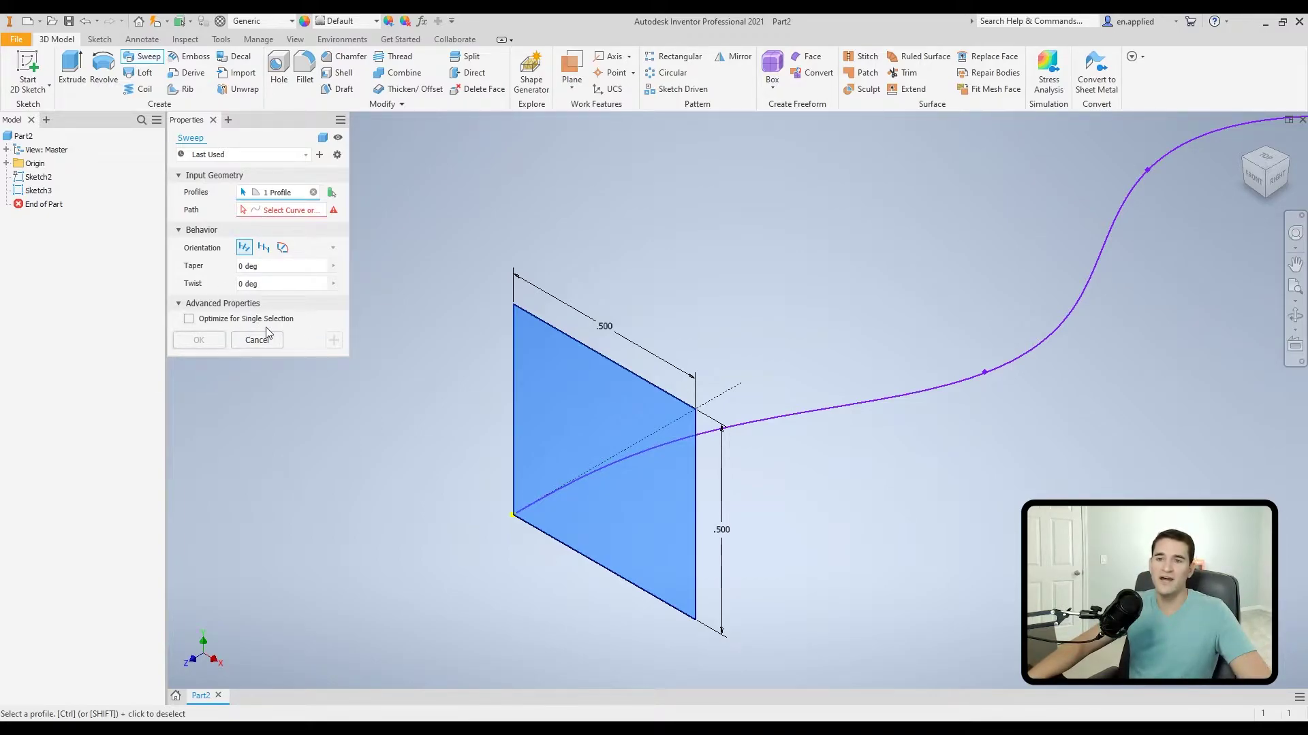
Try picking the square profile and spline path with Optimize for Single Selection enabled, and clear both selections and the option.
left_click(314, 192)
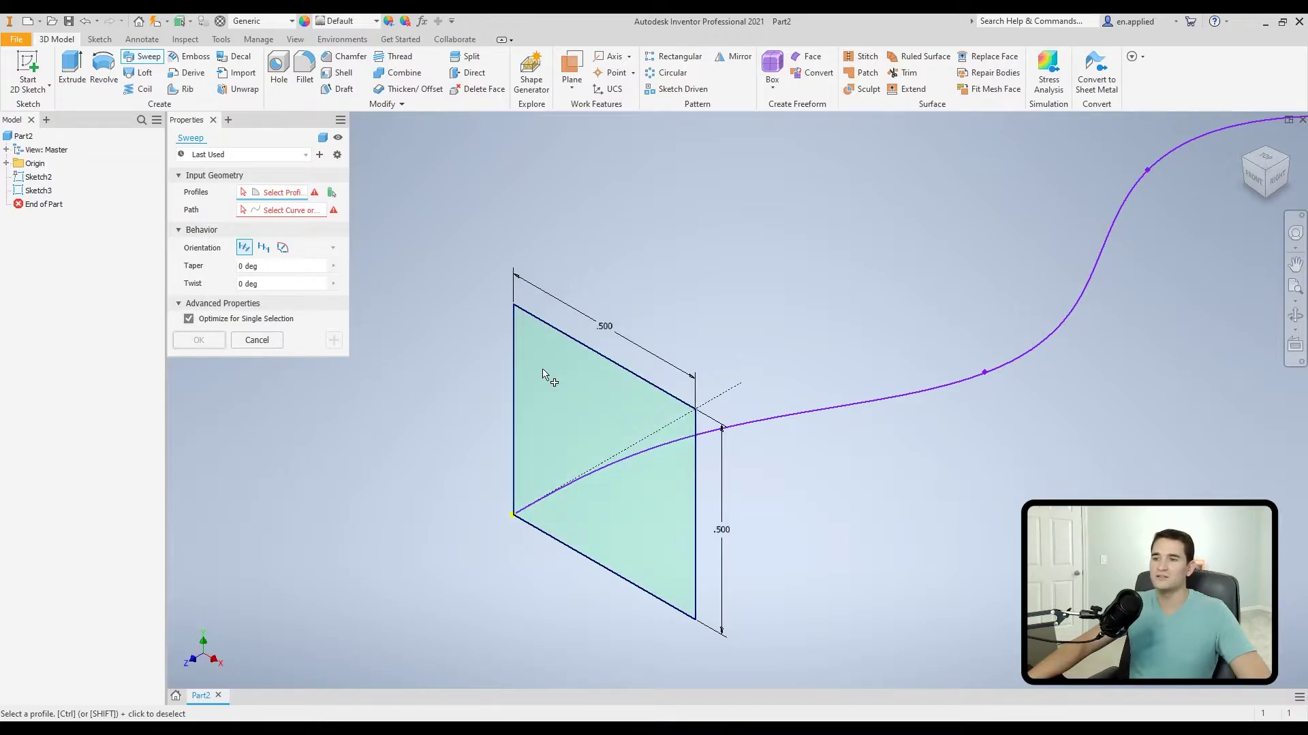
left_click(548, 375)
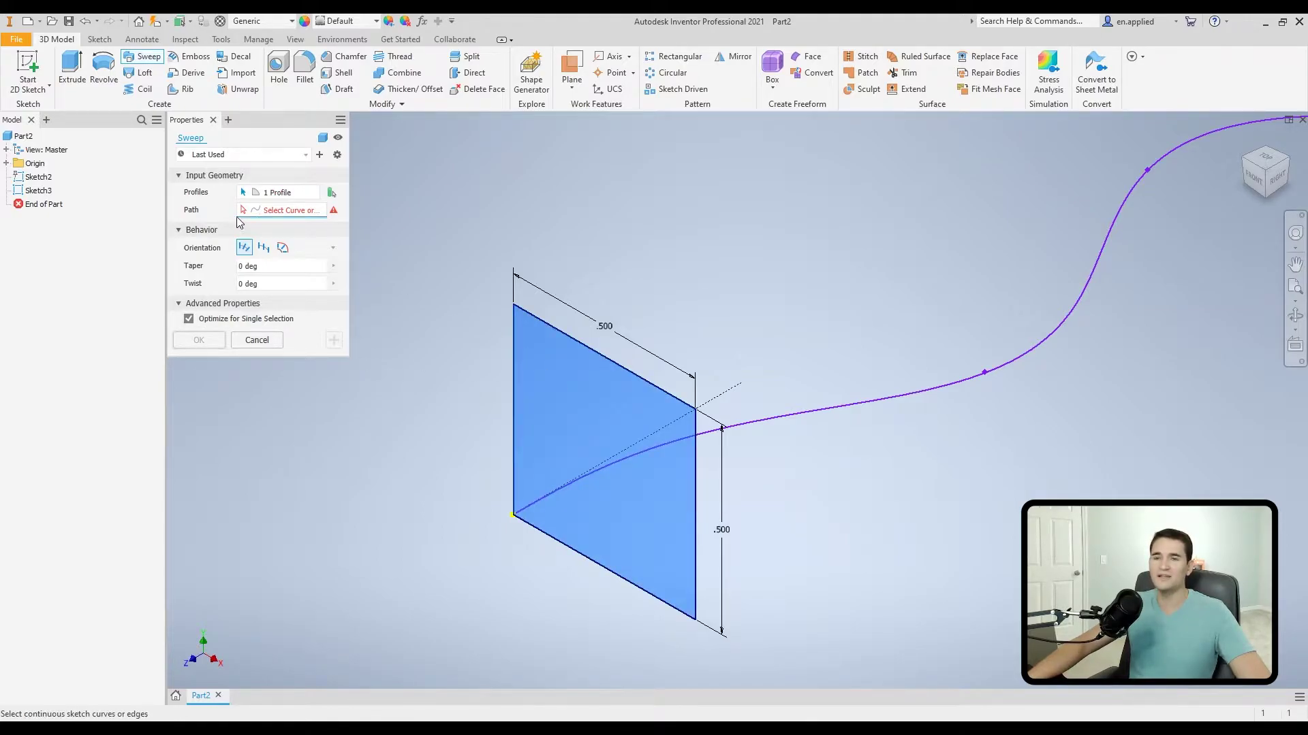
left_click(894, 400)
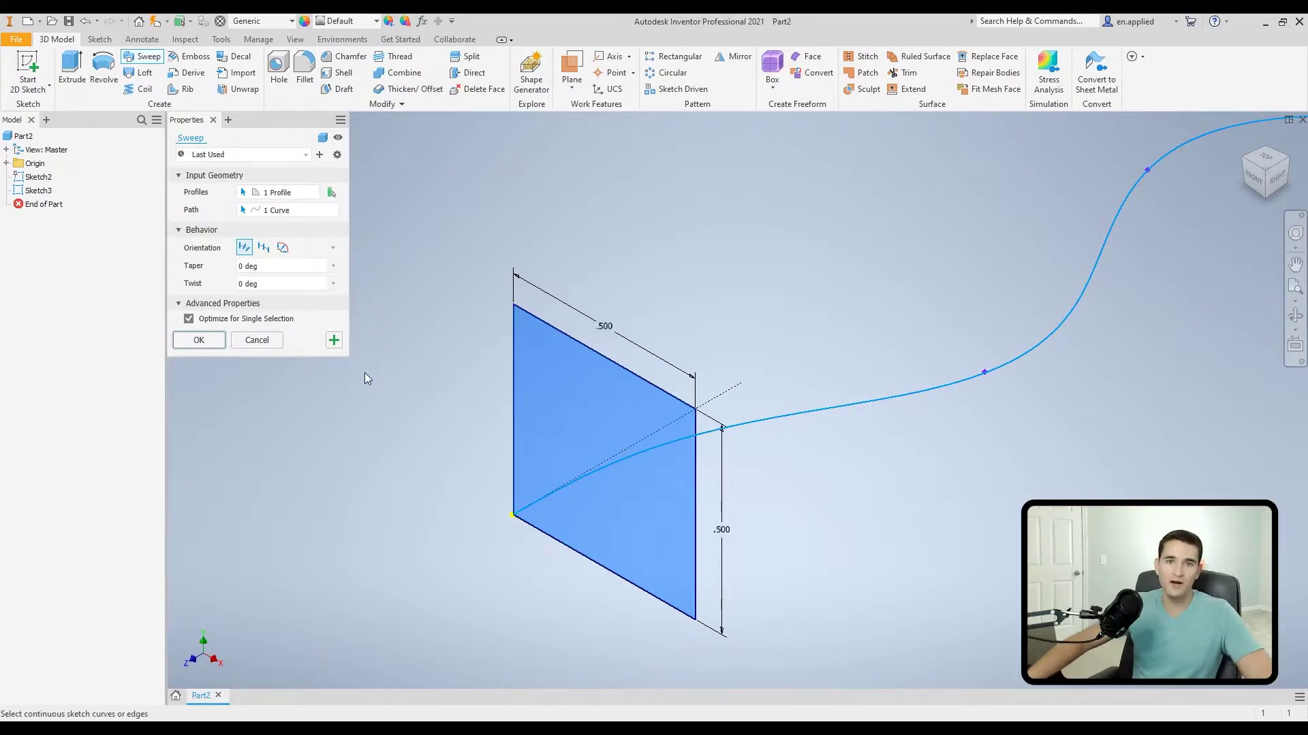
left_click(333, 210)
left_click(313, 193)
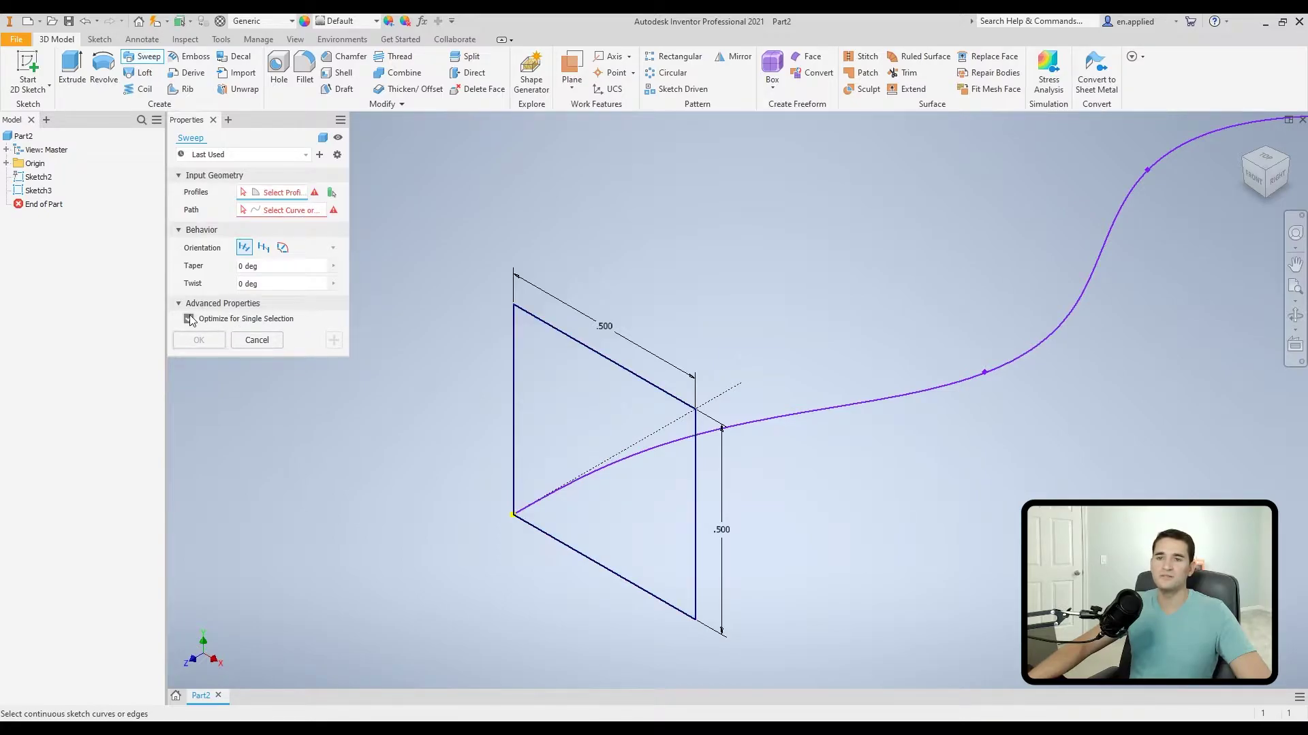
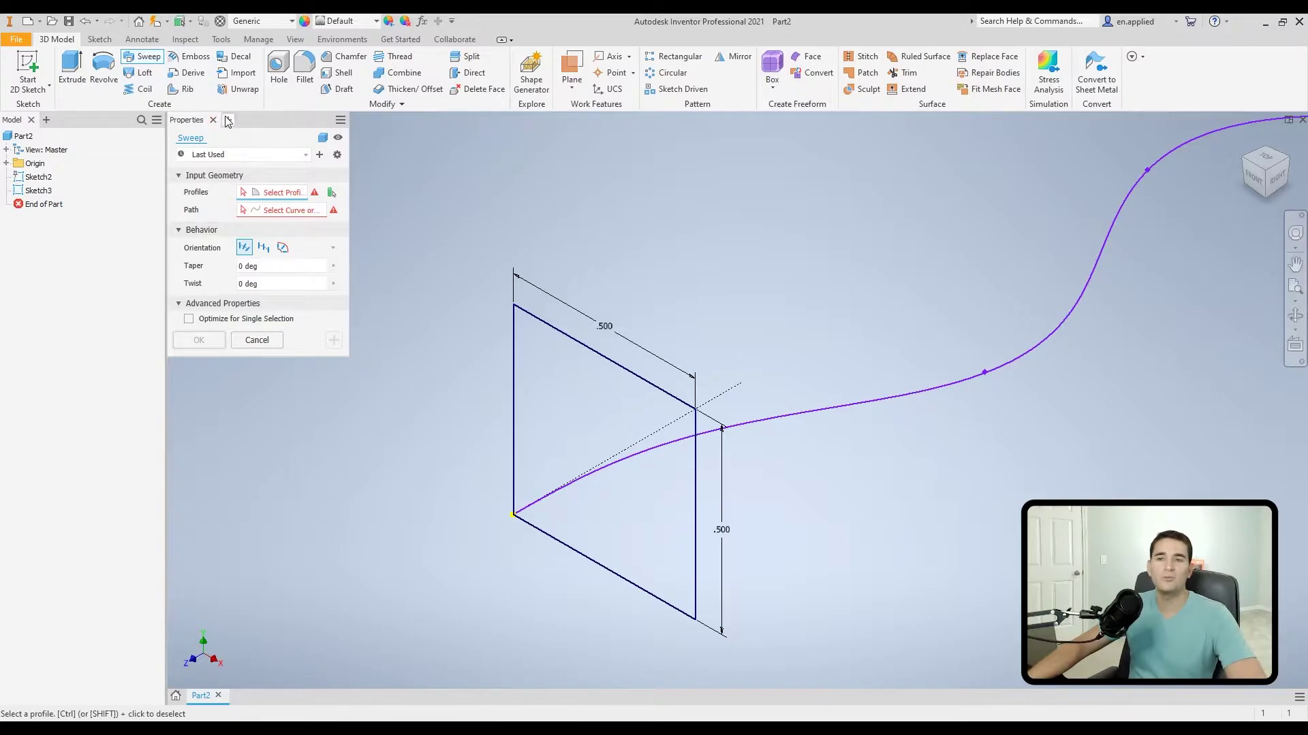
Restart the Sweep with its default selections and view the additional panels that can be added beside its properties.
left_click(214, 120)
left_click(142, 57)
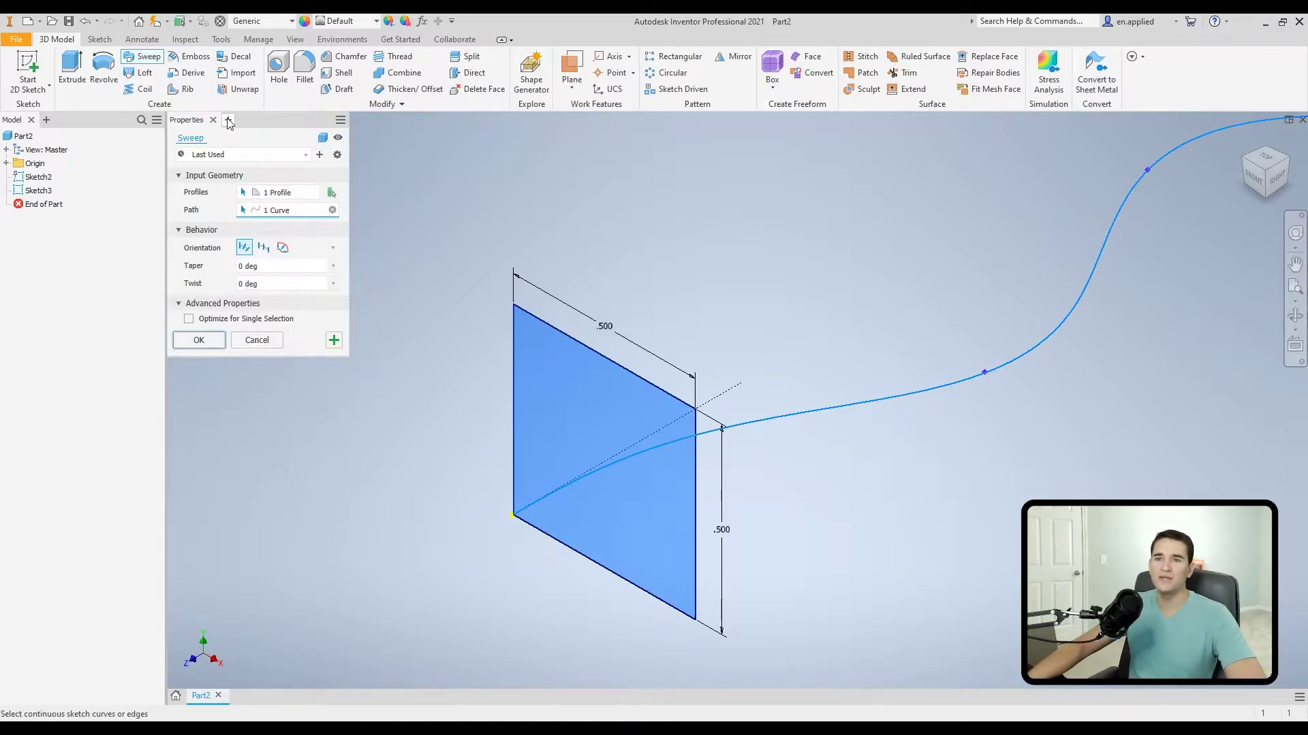
left_click(228, 121)
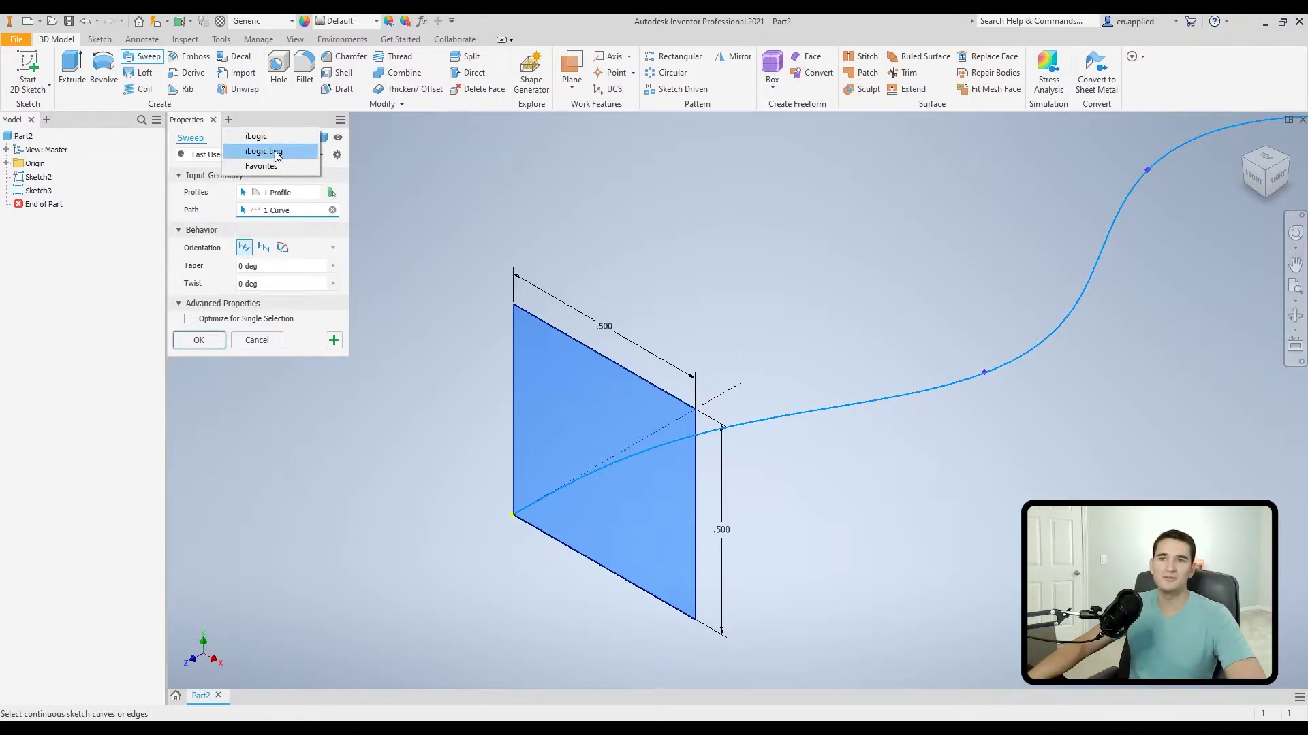
Hide the presets in the Sweep properties, show them again, and review the remaining display options.
left_click(341, 121)
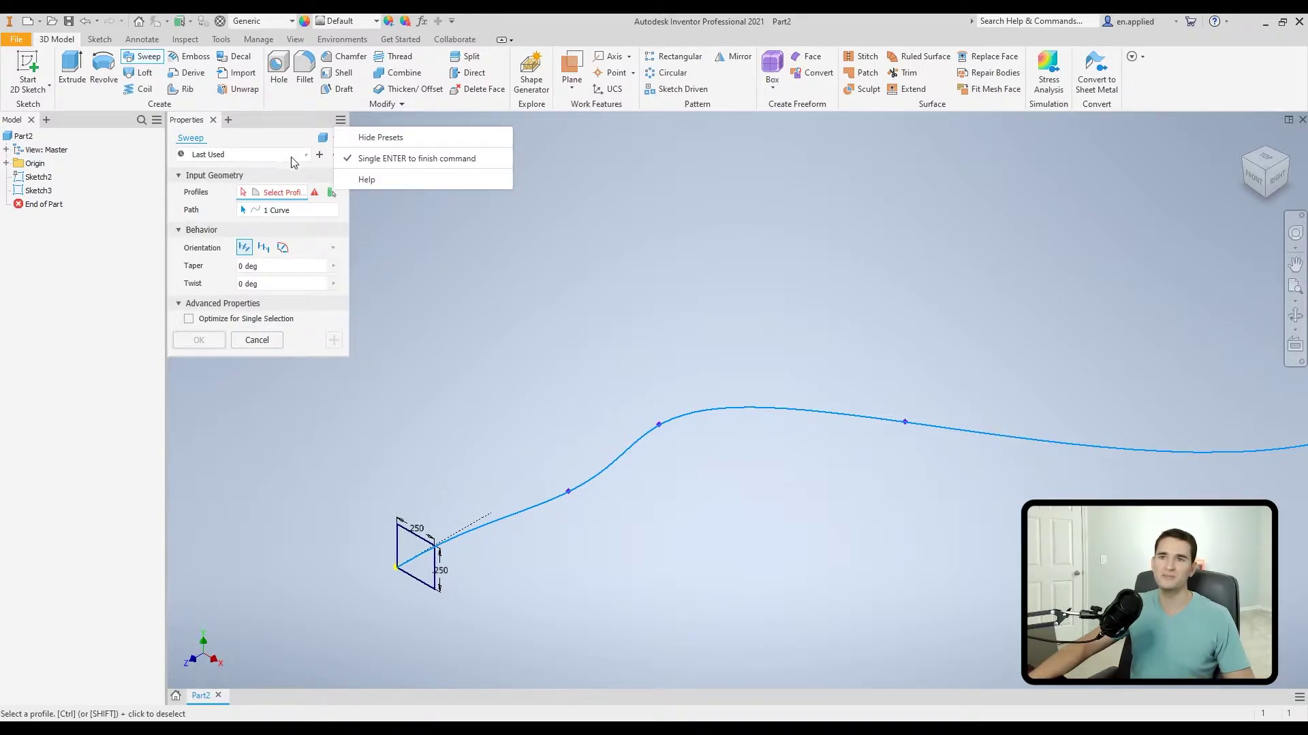
left_click(371, 138)
left_click(340, 119)
left_click(372, 139)
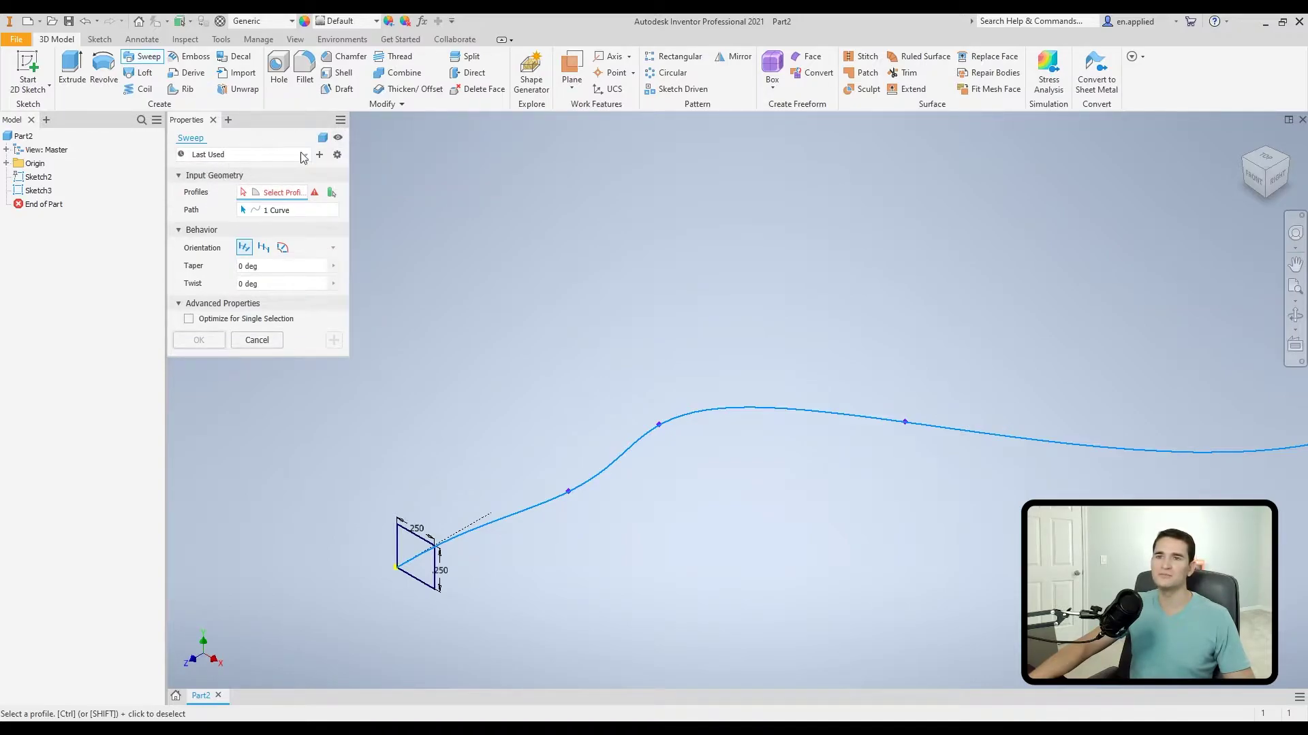
left_click(341, 120)
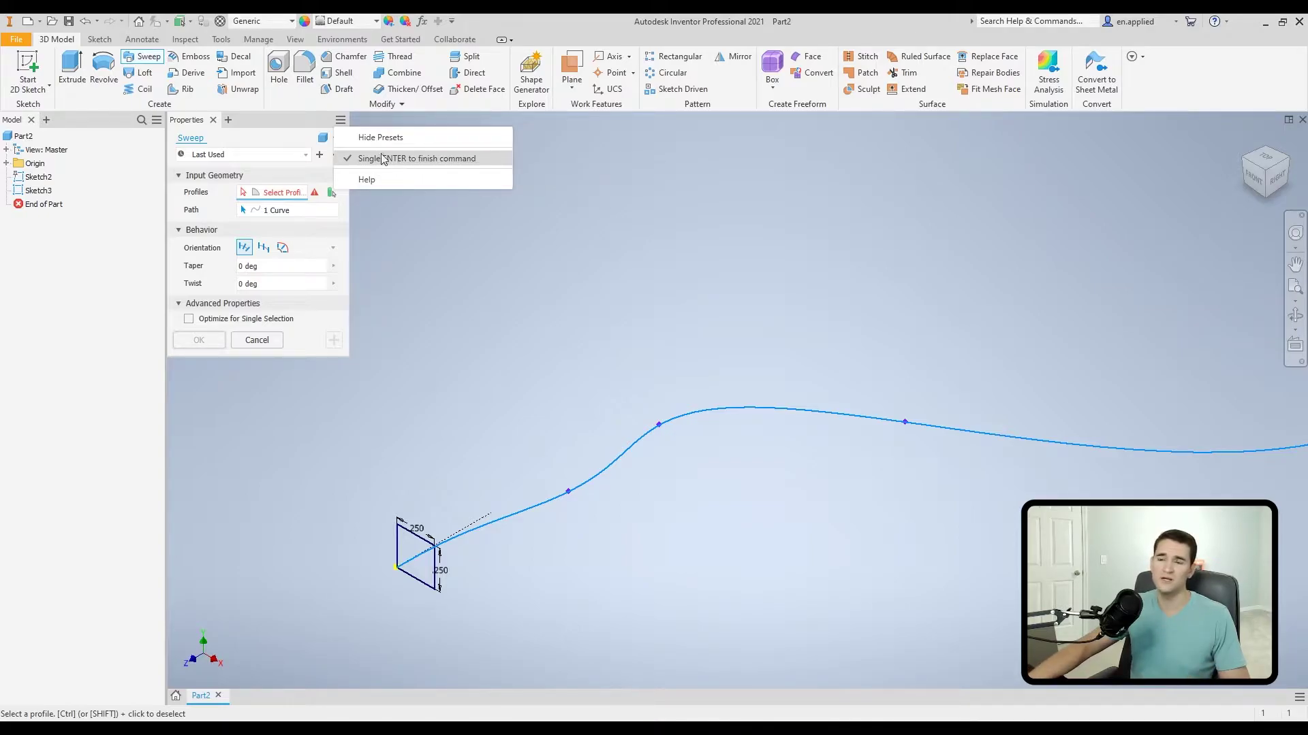
left_click(287, 182)
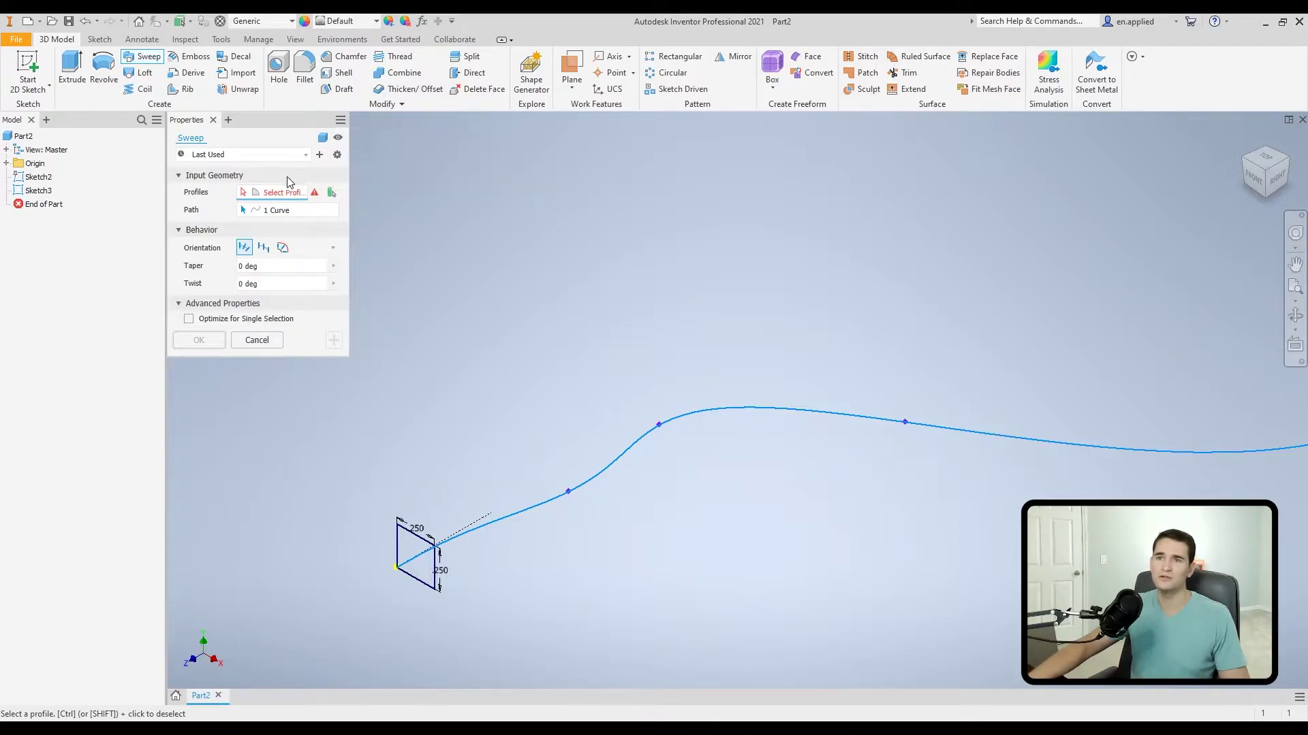
Sweep the square profile along the spline as a solid, and undo it to reopen the Sweep settings.
left_click(411, 567)
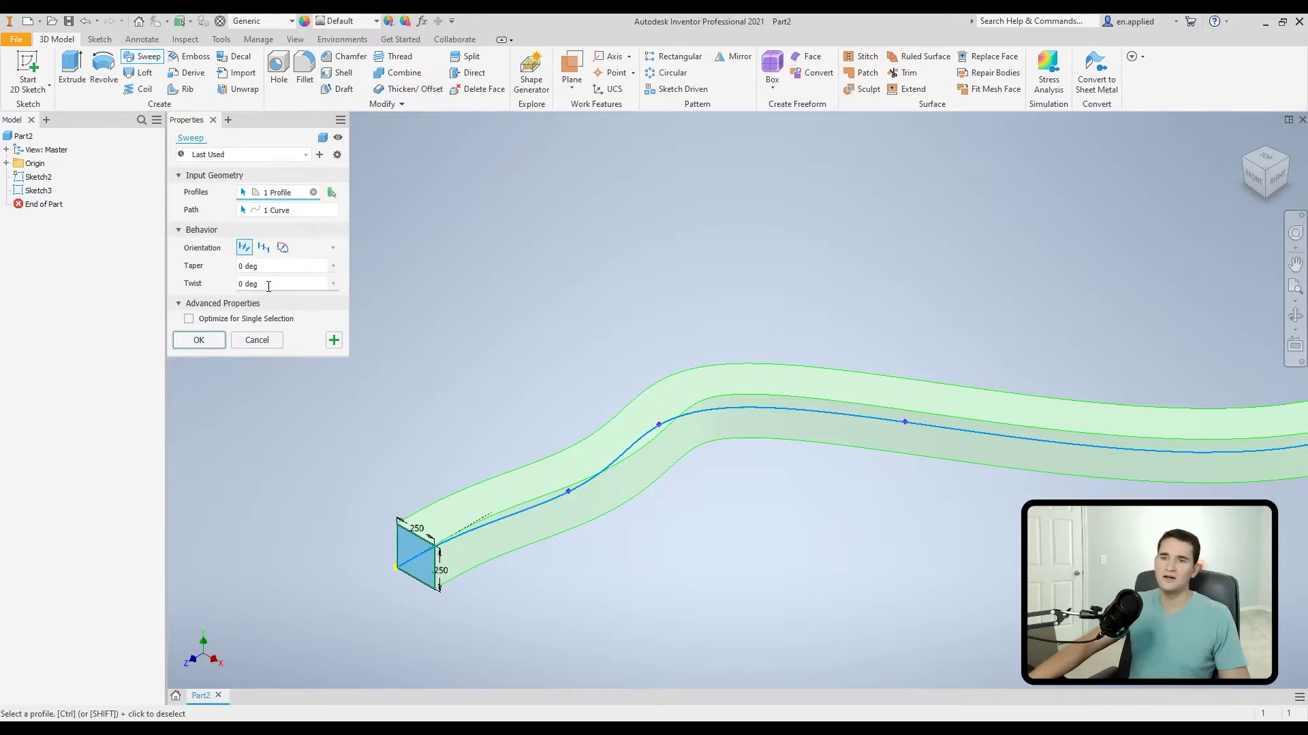
key("Return")
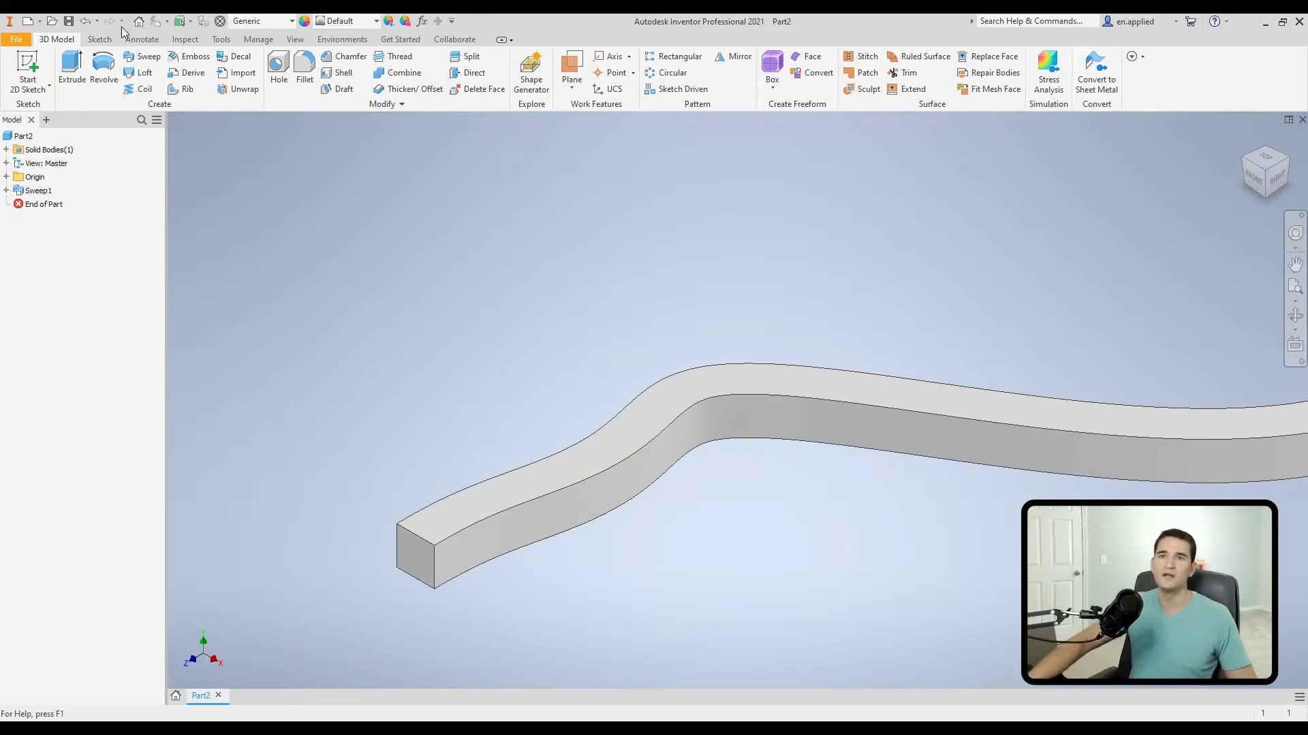
left_click(34, 191)
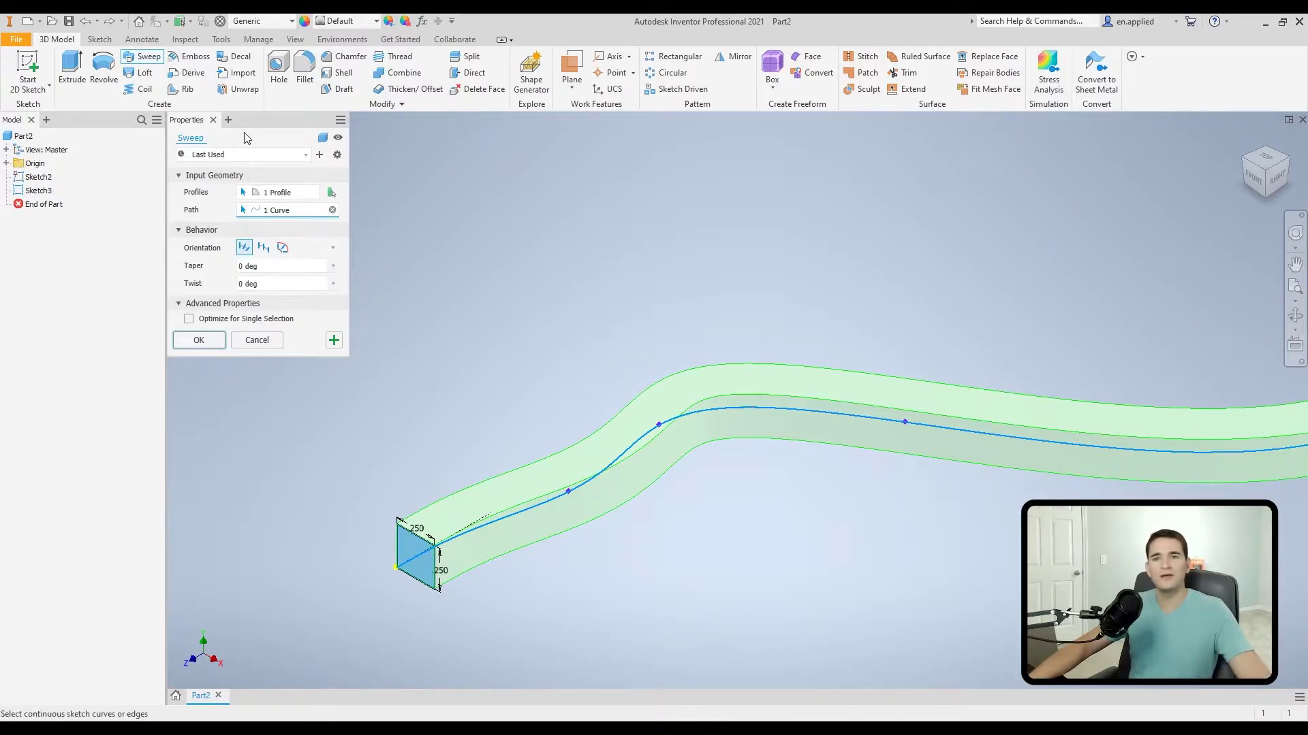
Rename the sweep feature to Example, create it as a solid, and undo it.
left_click(190, 137)
type("Exampl")
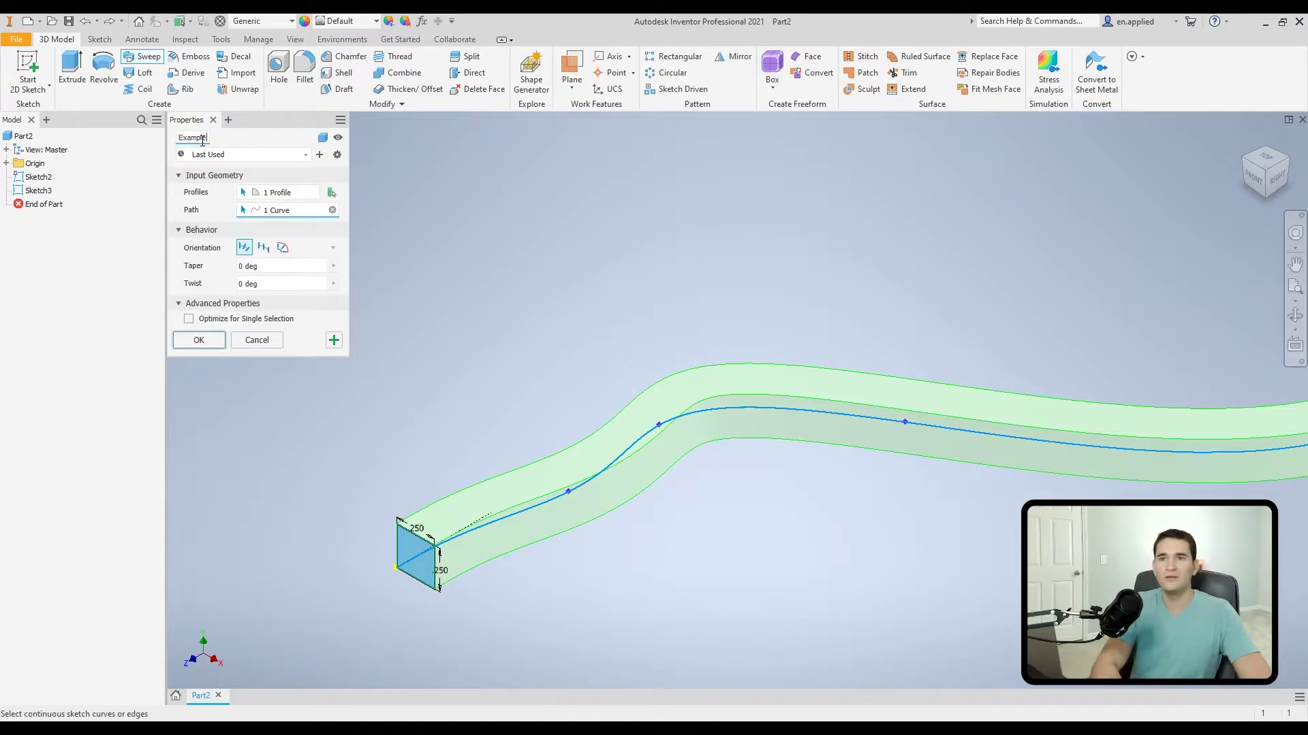
type("e")
key("Return")
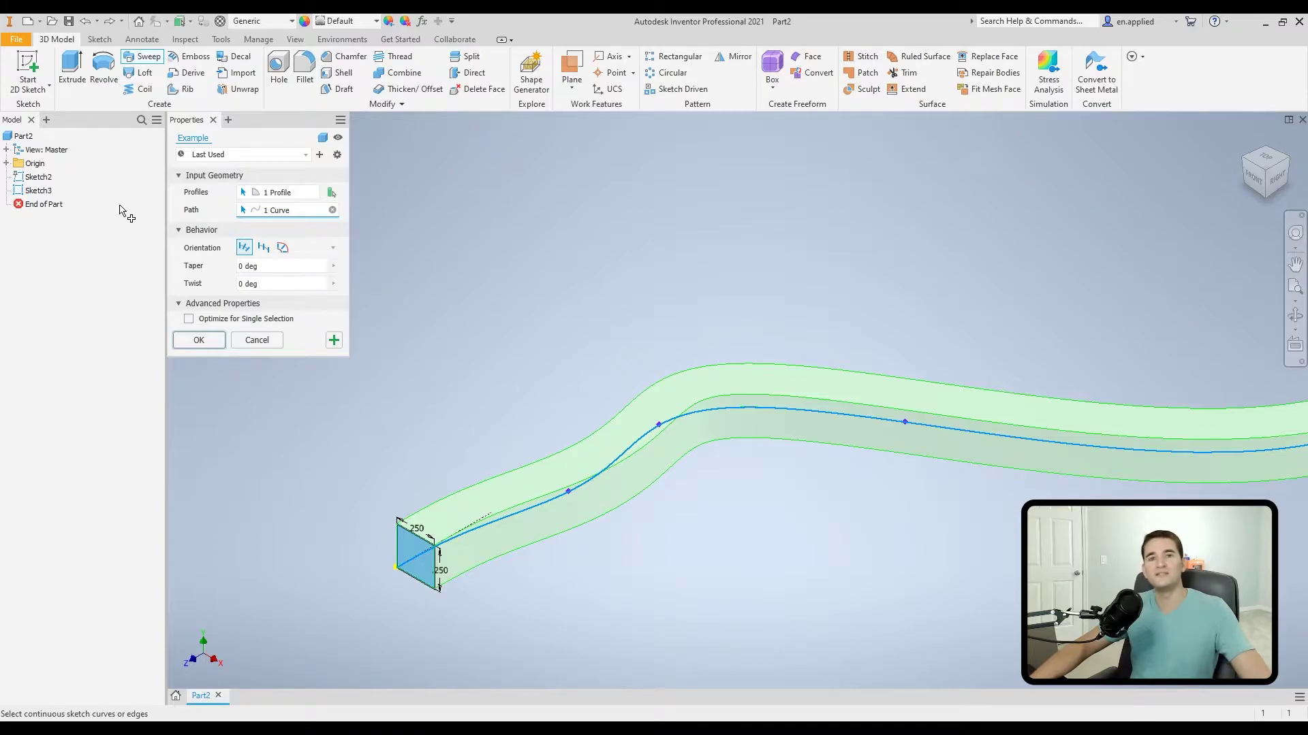
left_click(206, 339)
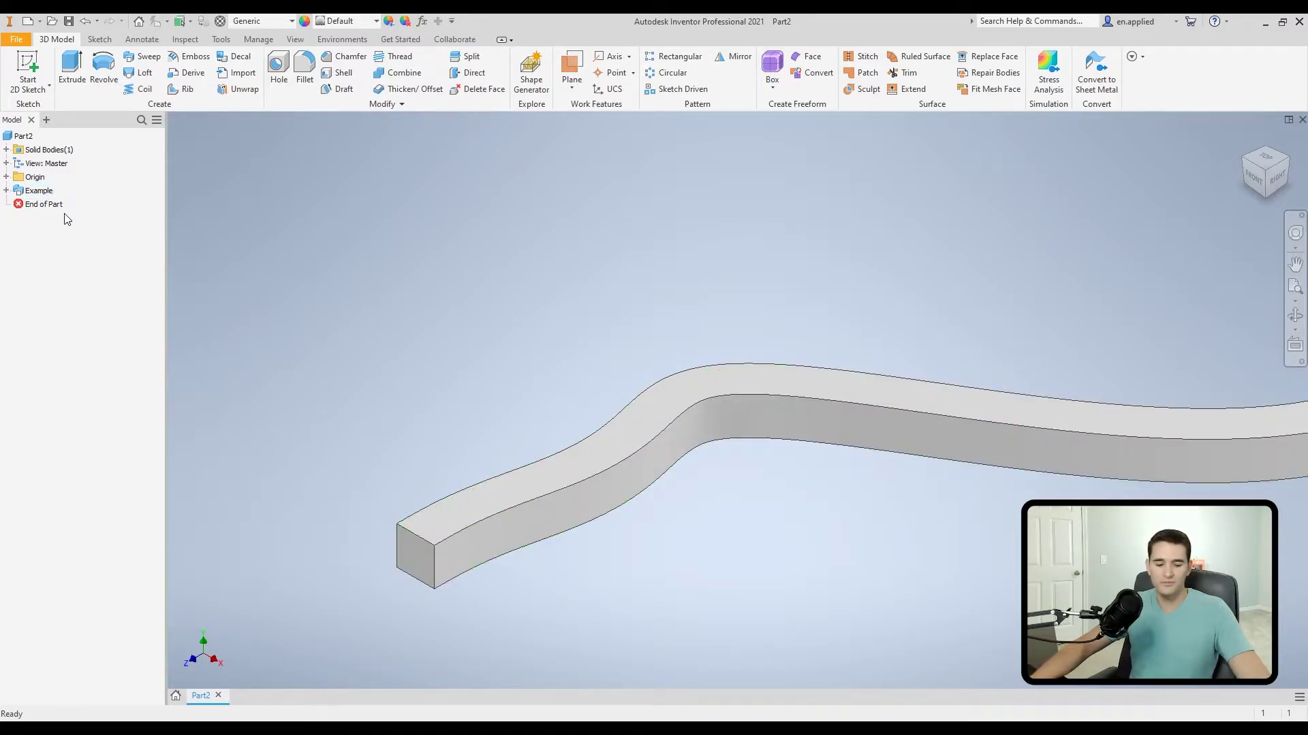
key("ctrl+z")
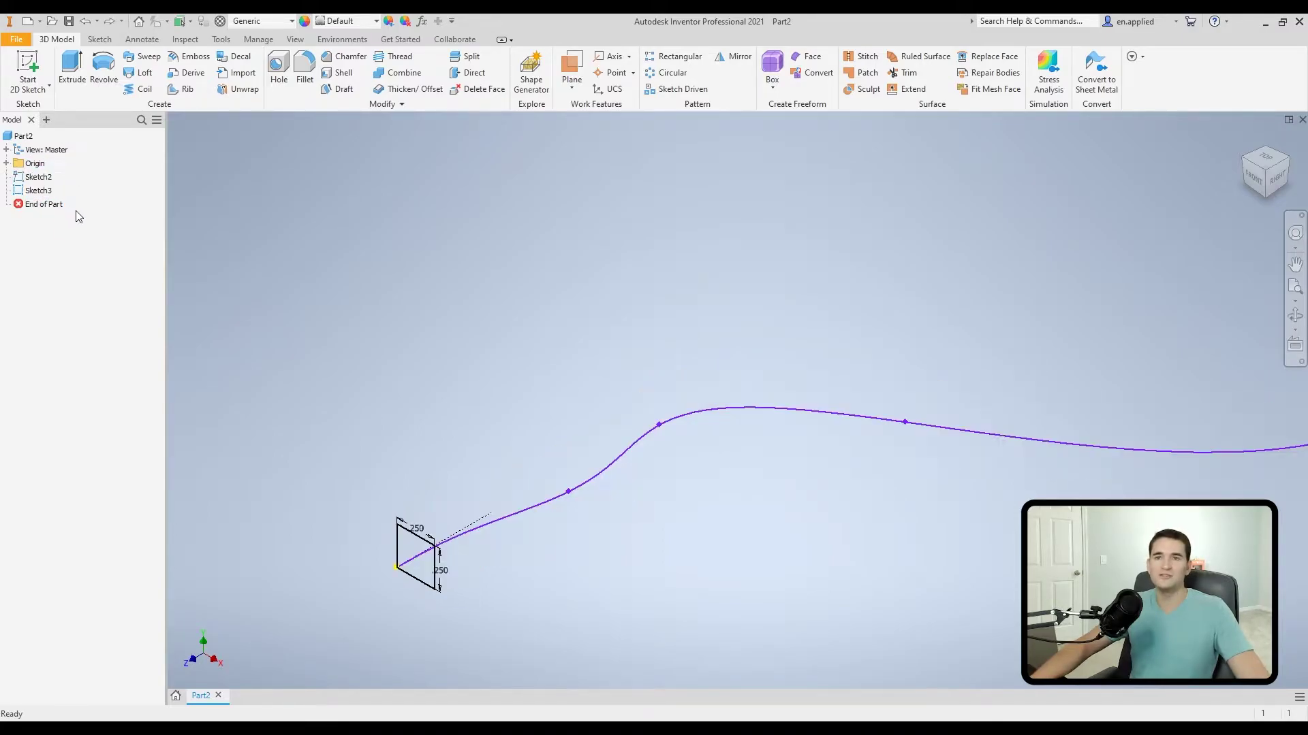
Create the sweep of the square along the spline as a surface instead of a solid, and undo it.
left_click(151, 60)
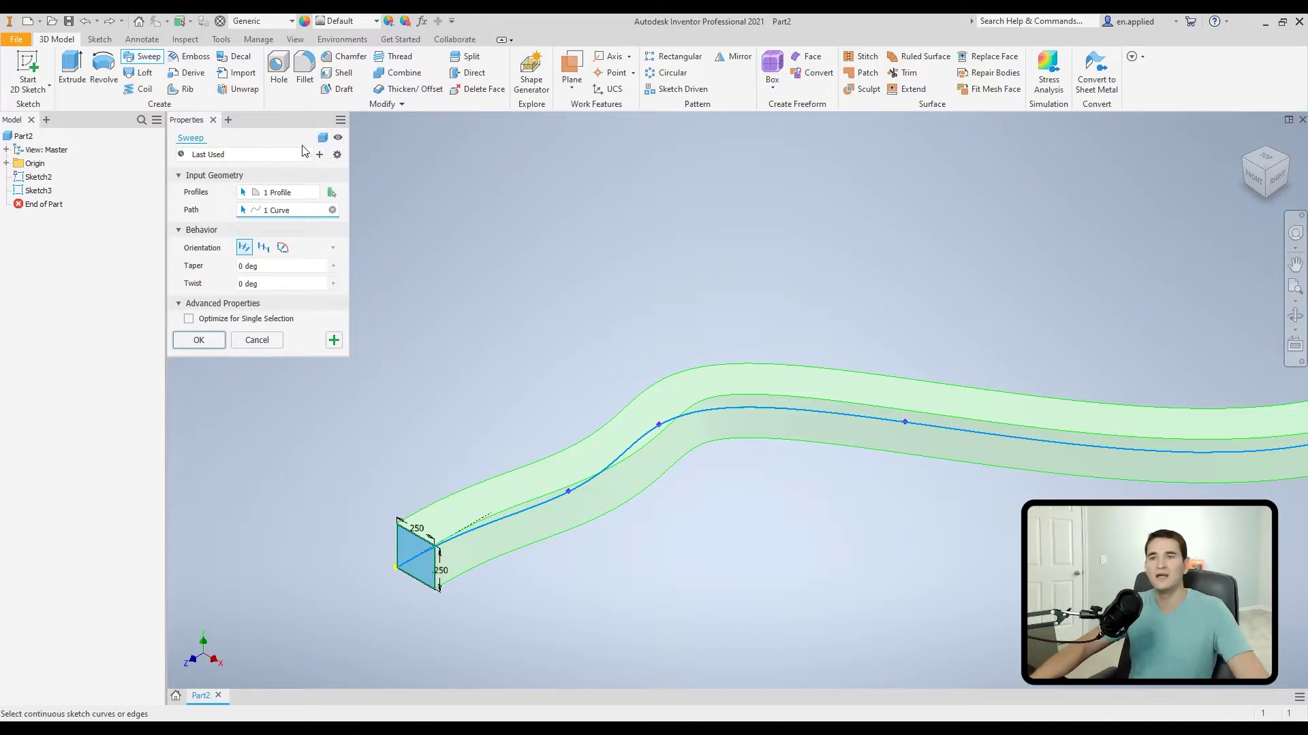
left_click(323, 138)
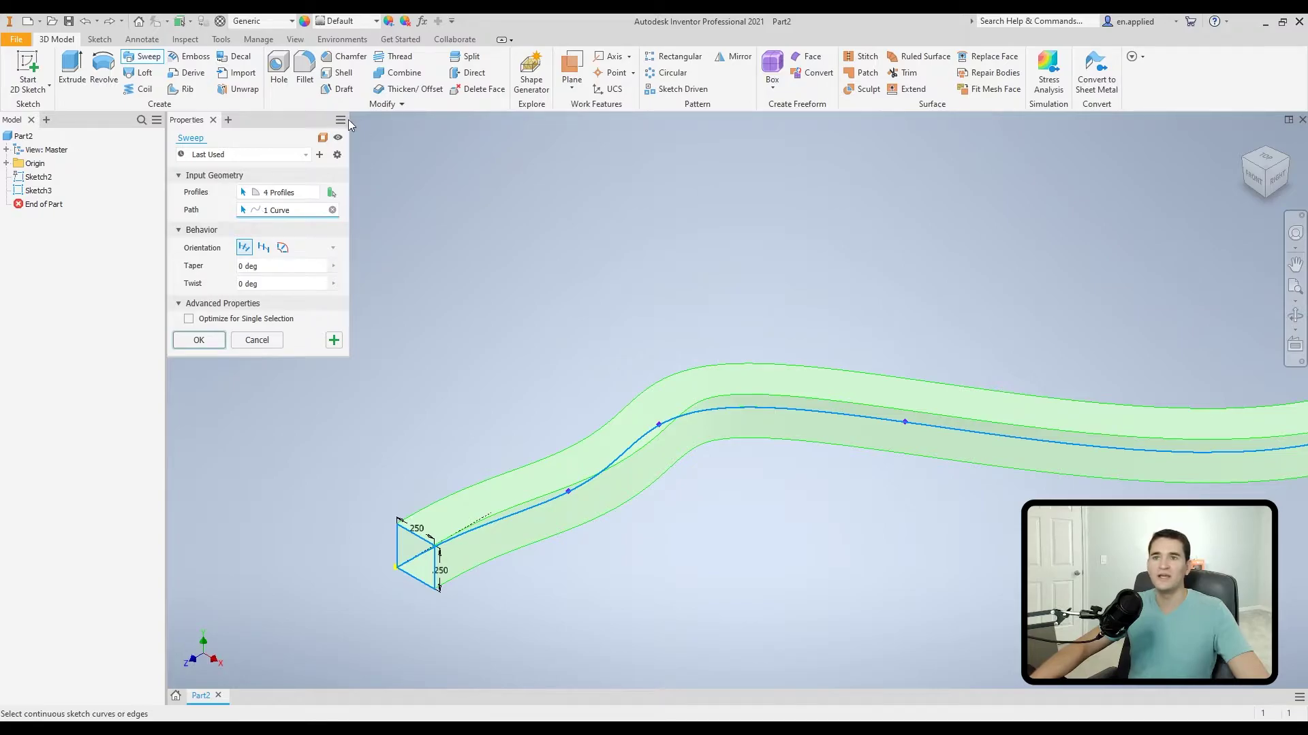
left_click(220, 344)
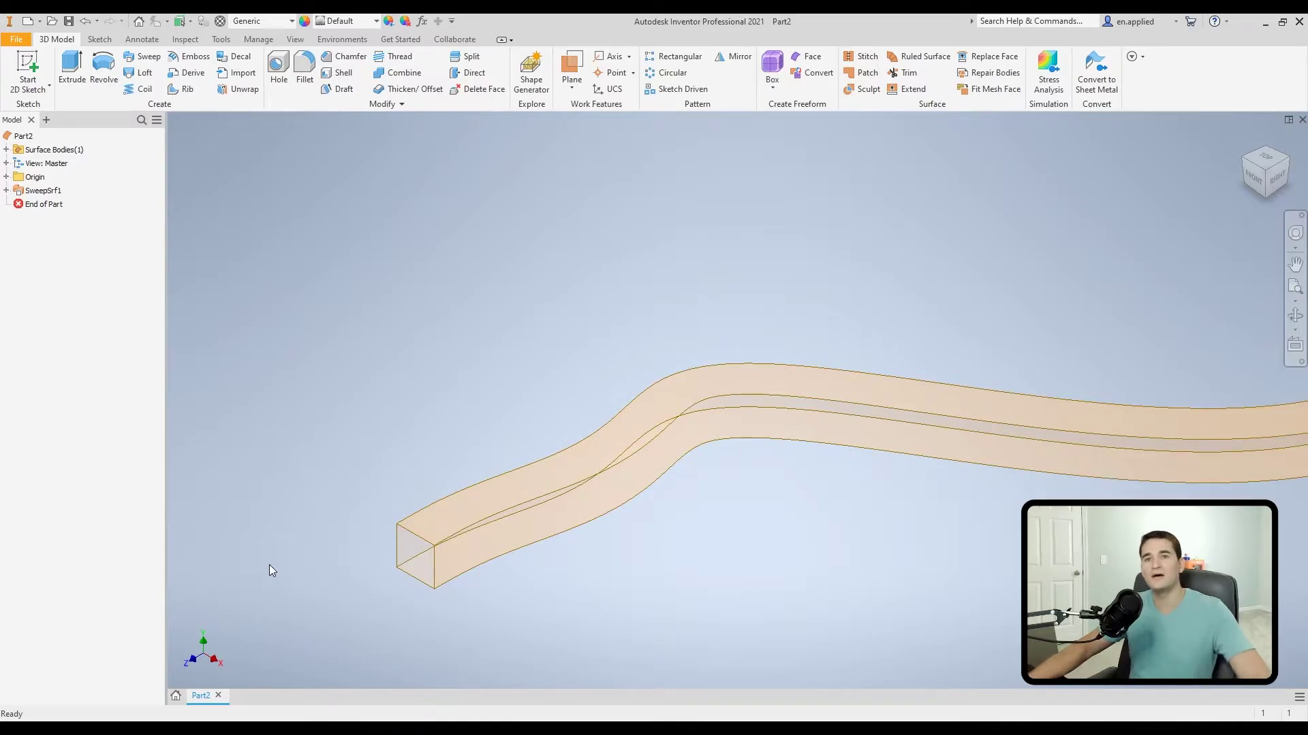
key("ctrl+z")
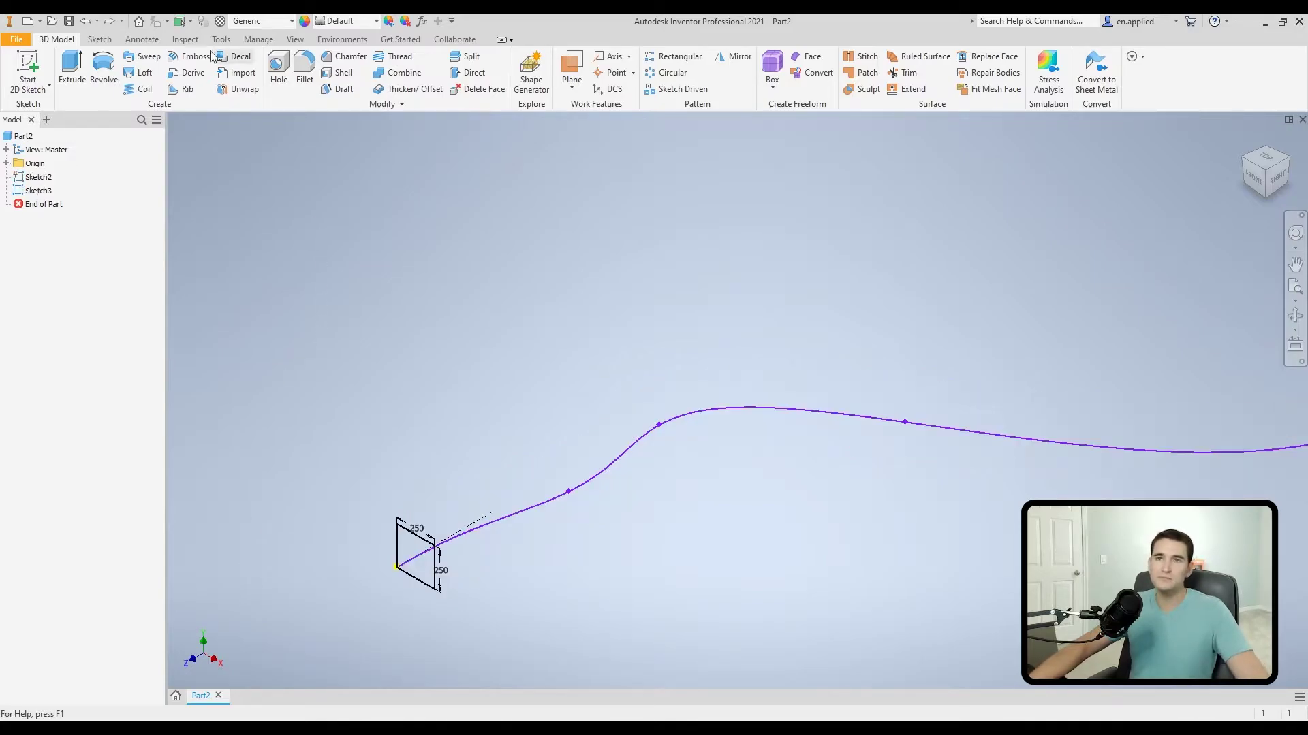
Restart the solid Sweep of the square along the spline and toggle its preview off and on again.
left_click(141, 56)
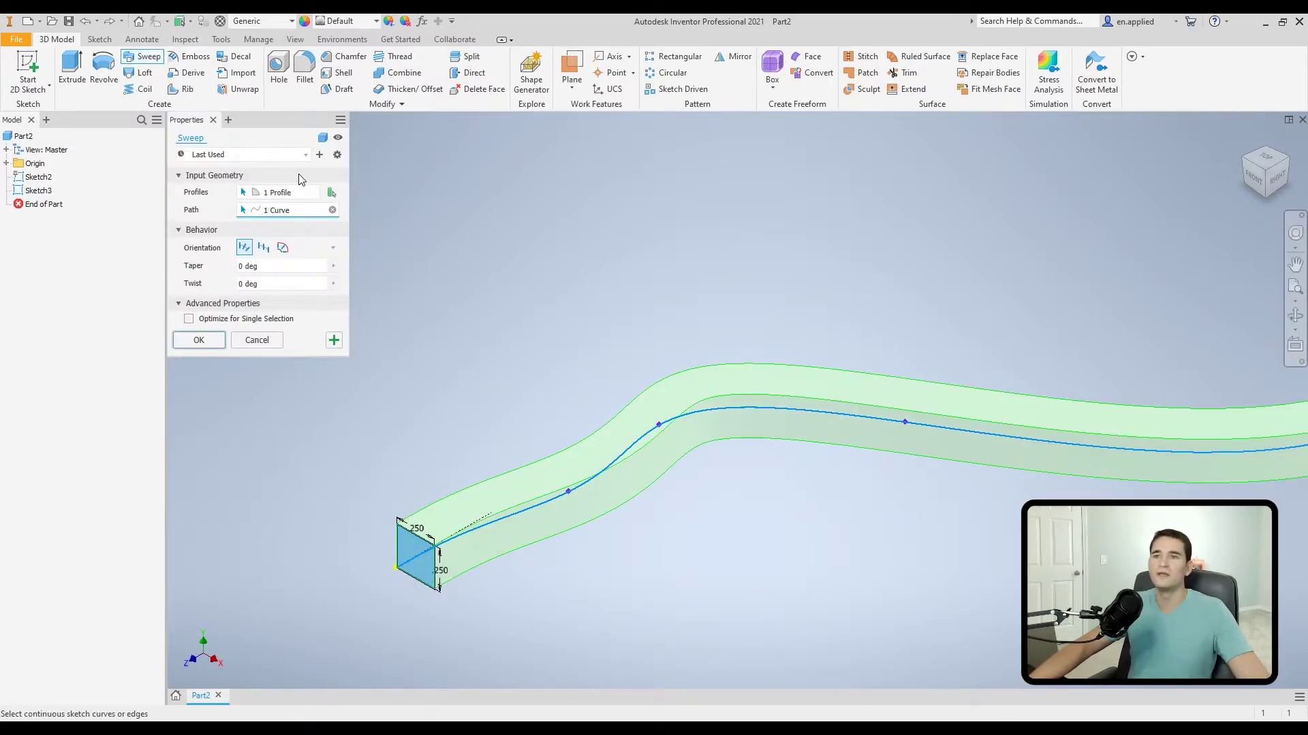
left_click(339, 137)
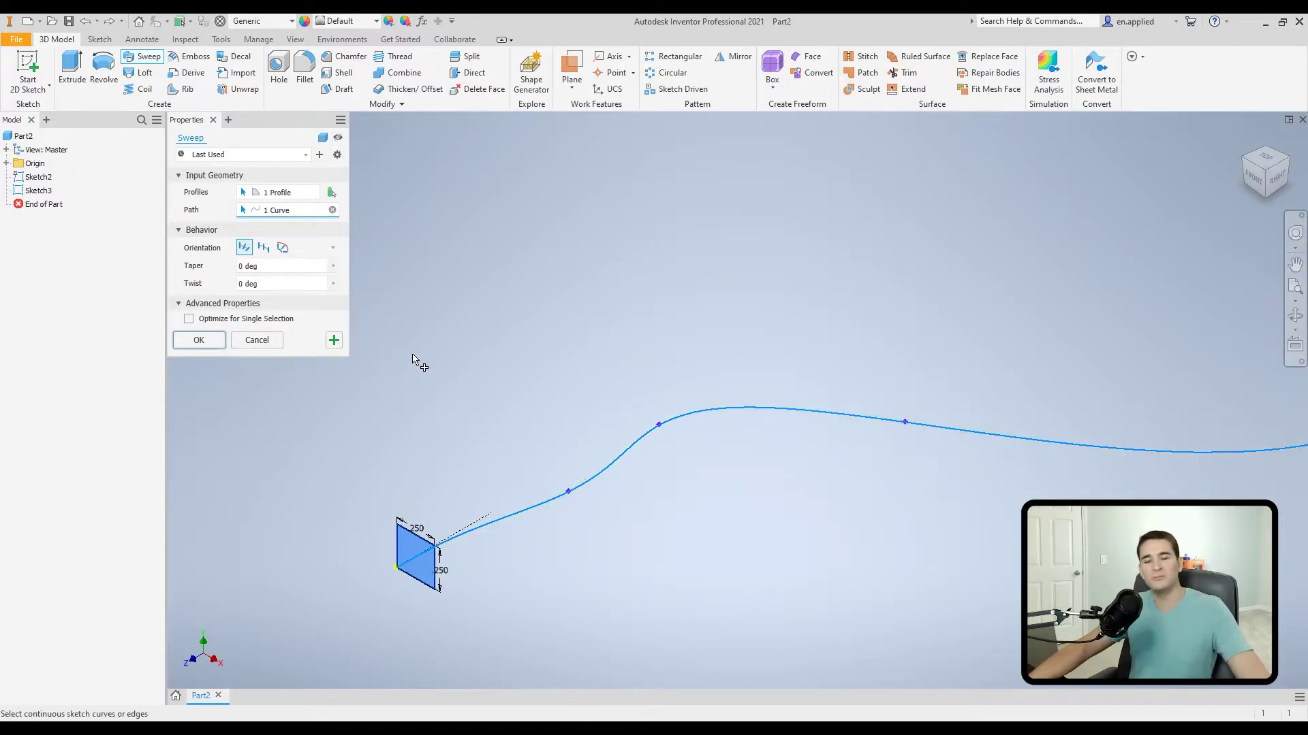
left_click(339, 139)
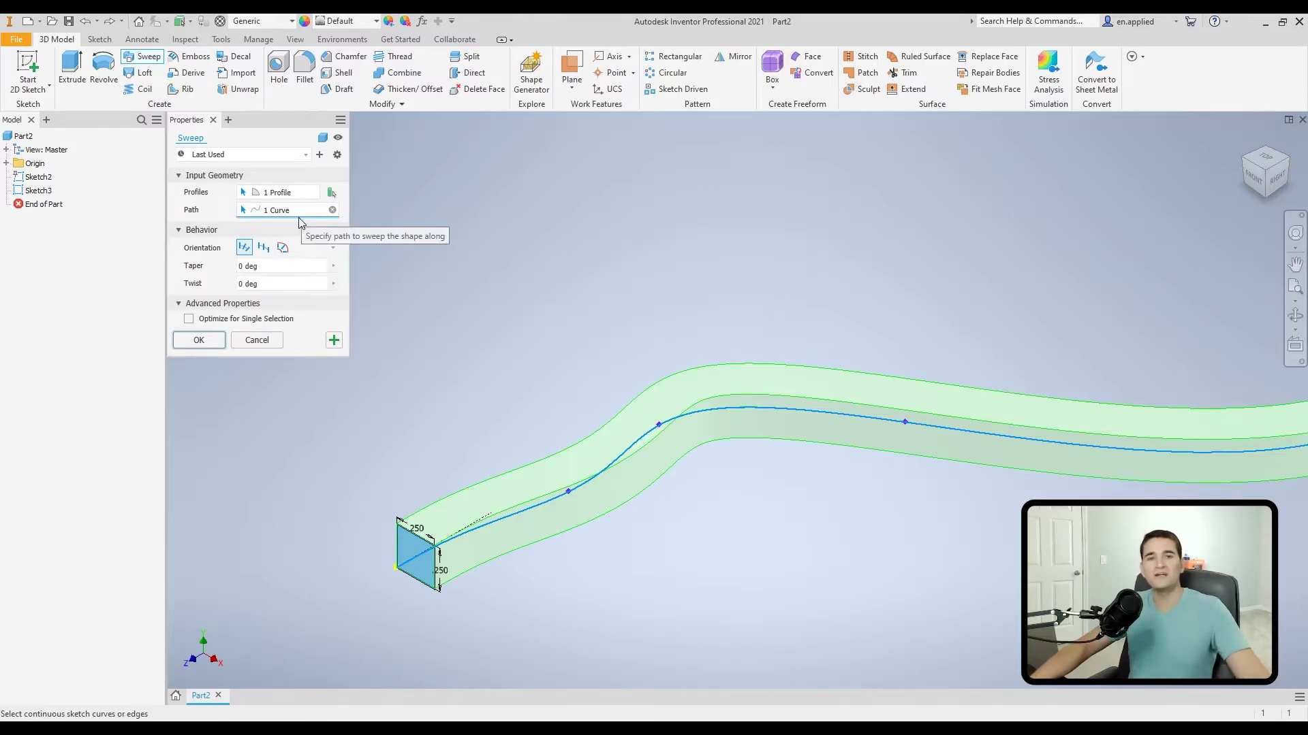
Save the current sweep settings as a new preset named Preset 1.
left_click(320, 156)
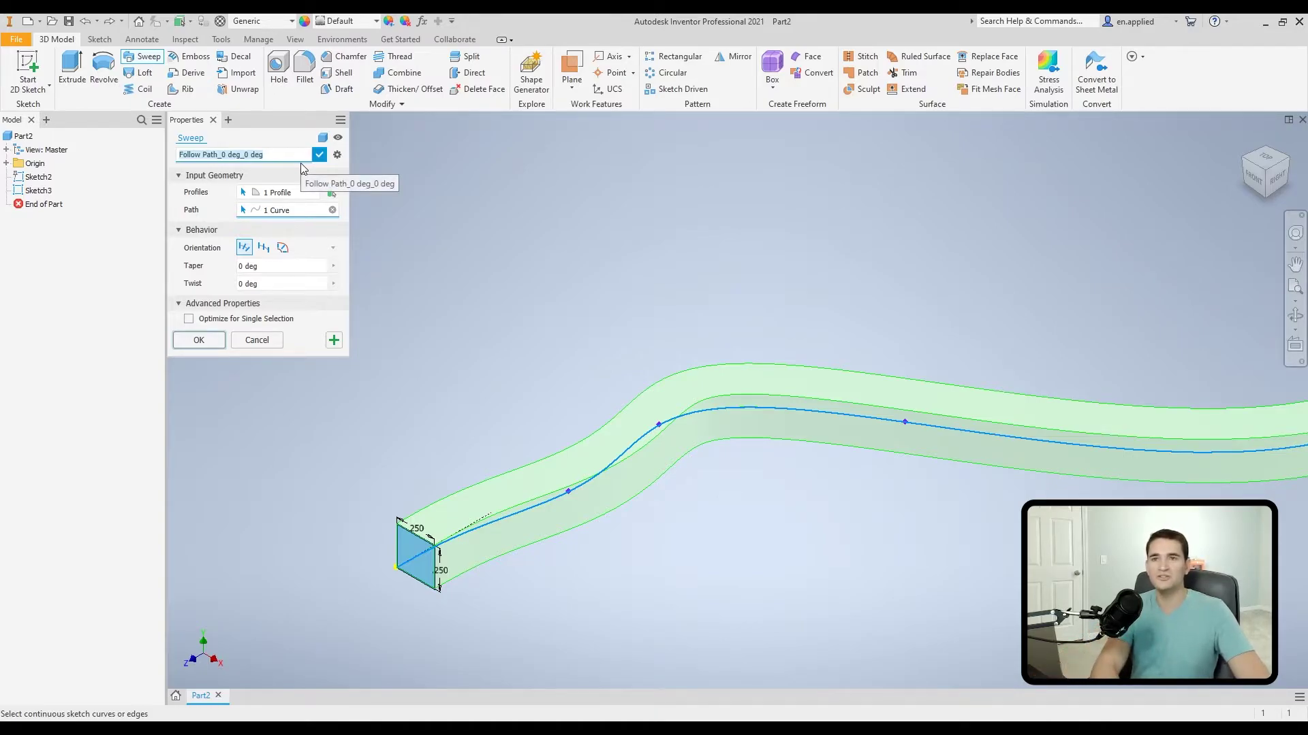
type("Preset 1")
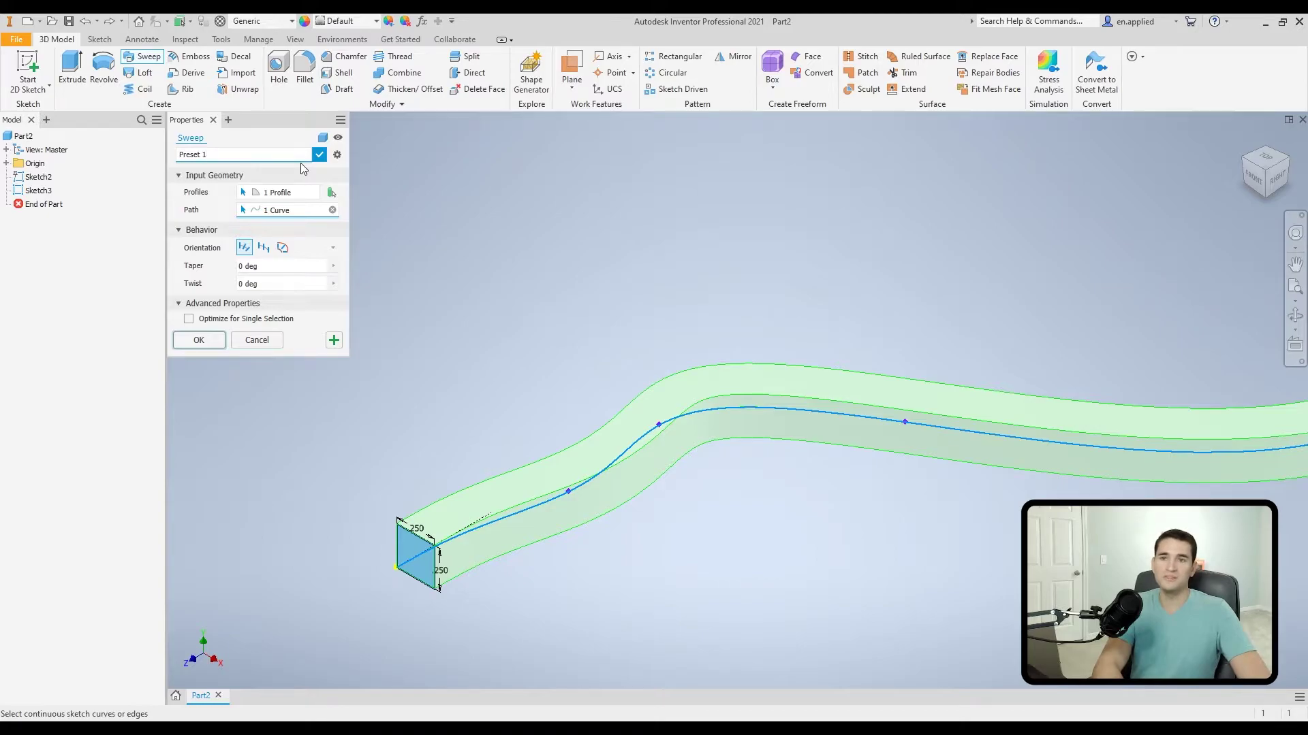
left_click(320, 157)
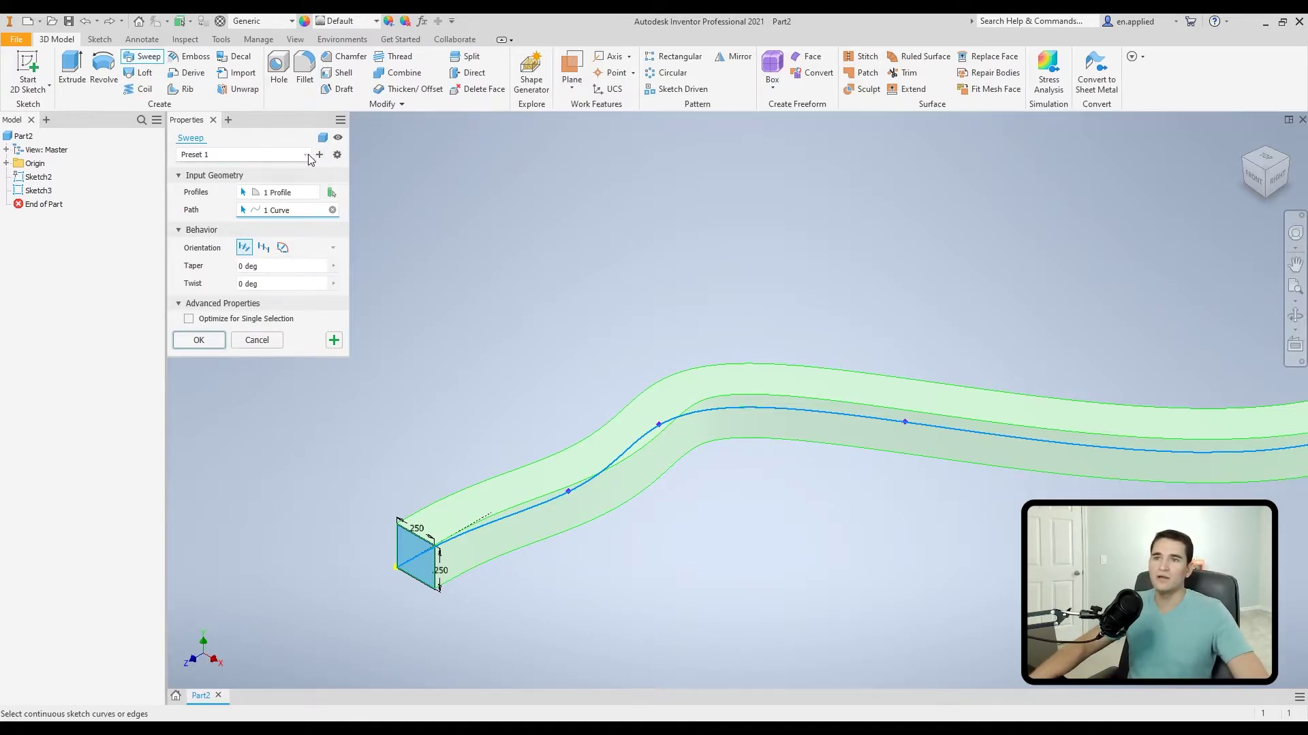
Select Preset 1 from the saved sweep presets and delete it.
left_click(305, 156)
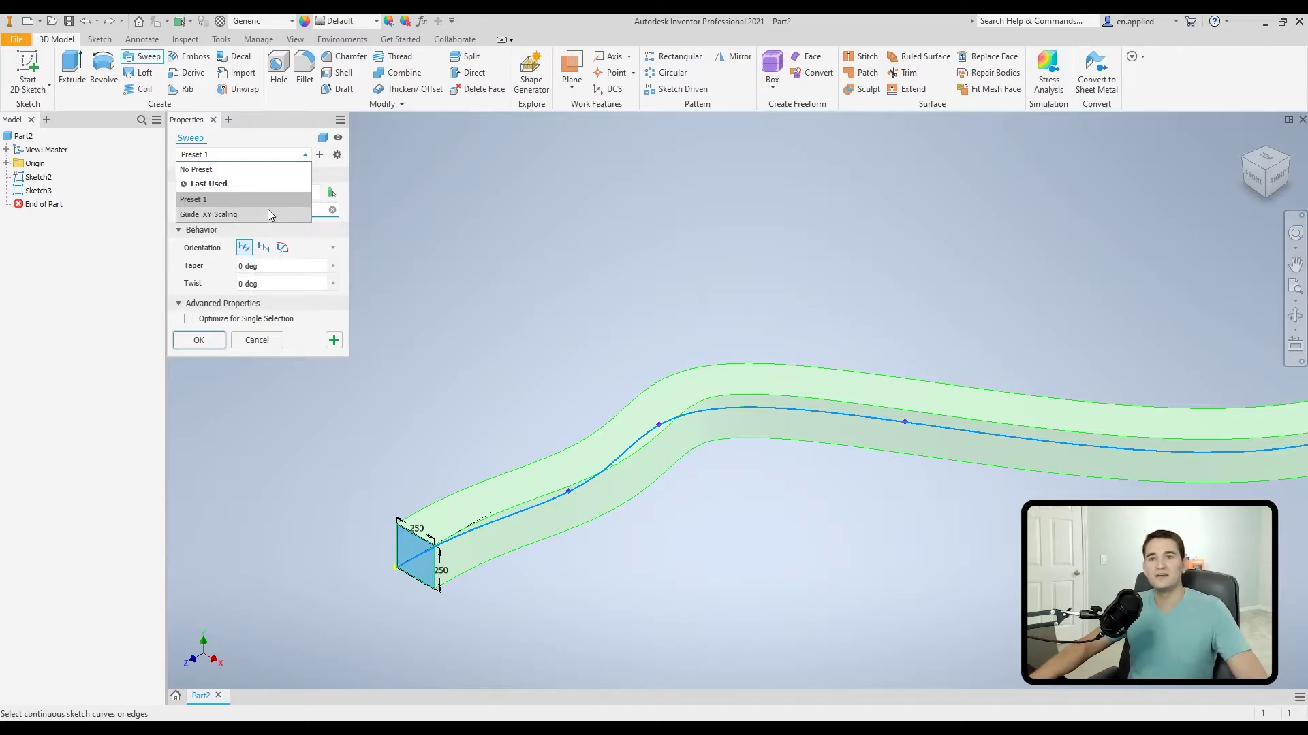
left_click(292, 197)
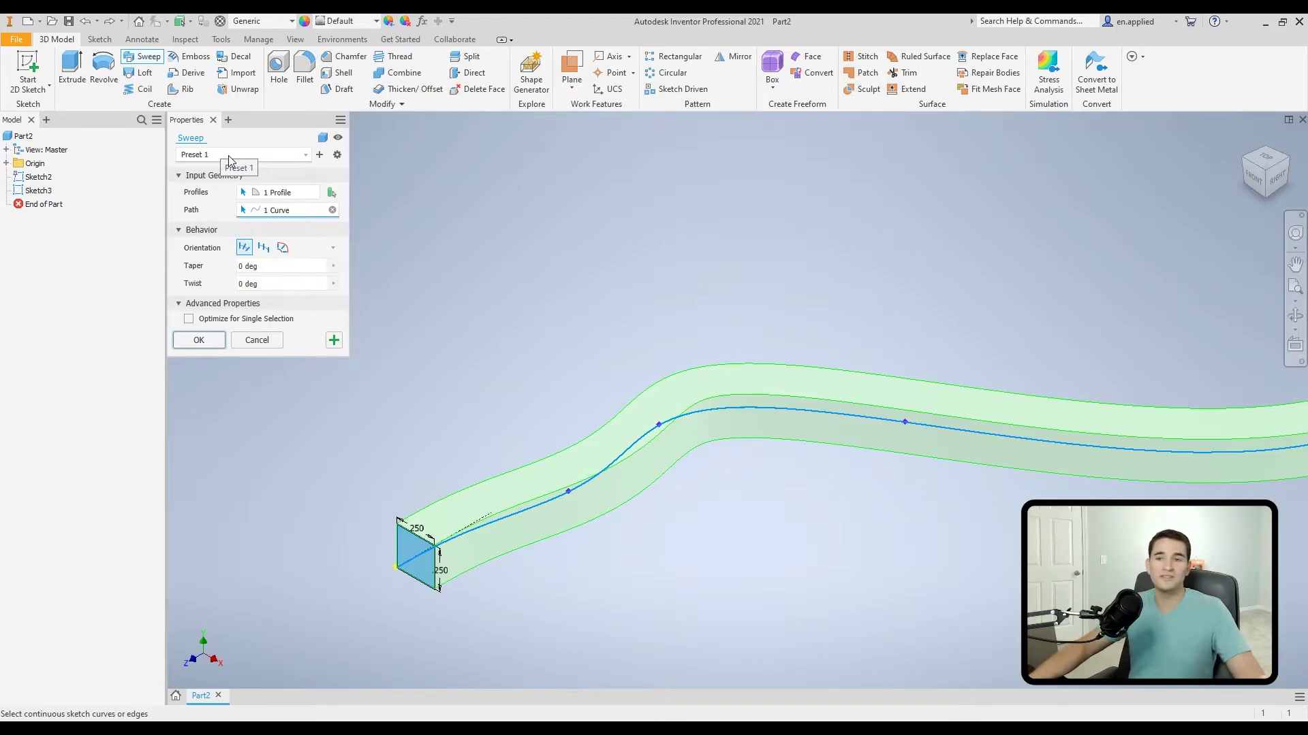
left_click(337, 155)
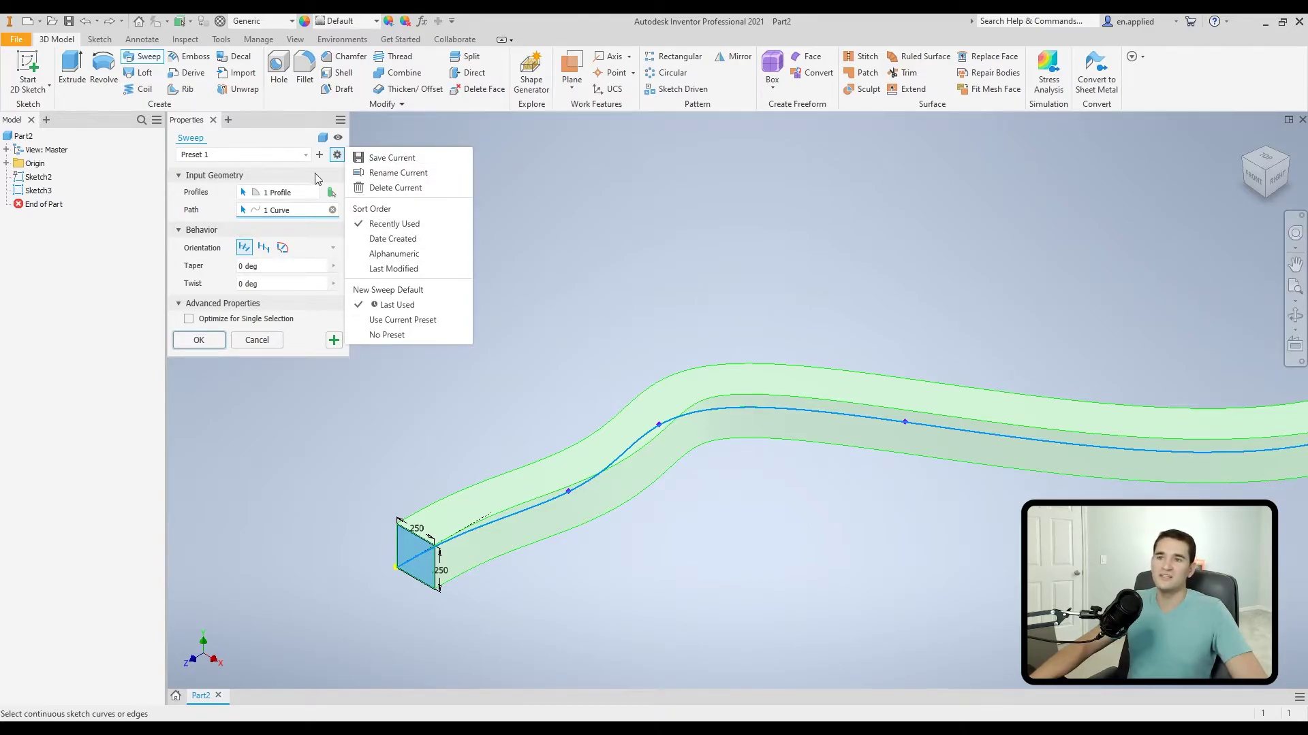
left_click(391, 189)
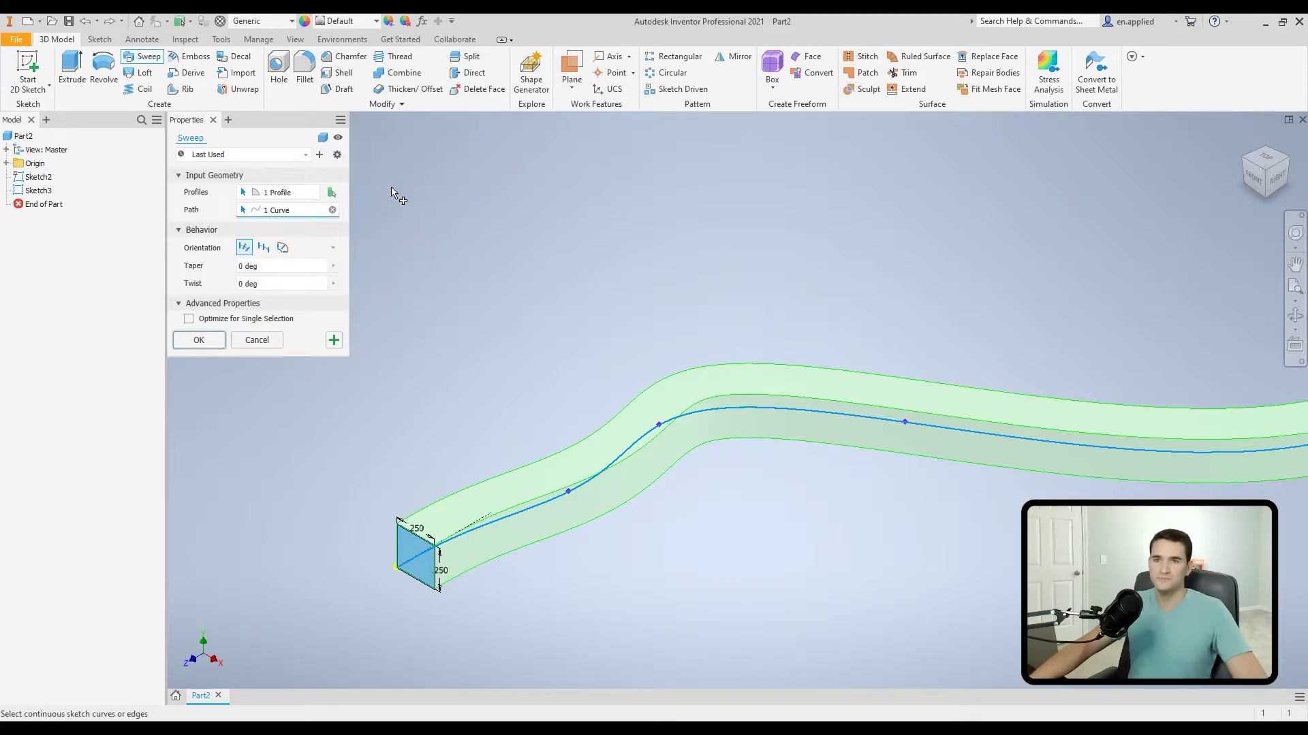
left_click(304, 156)
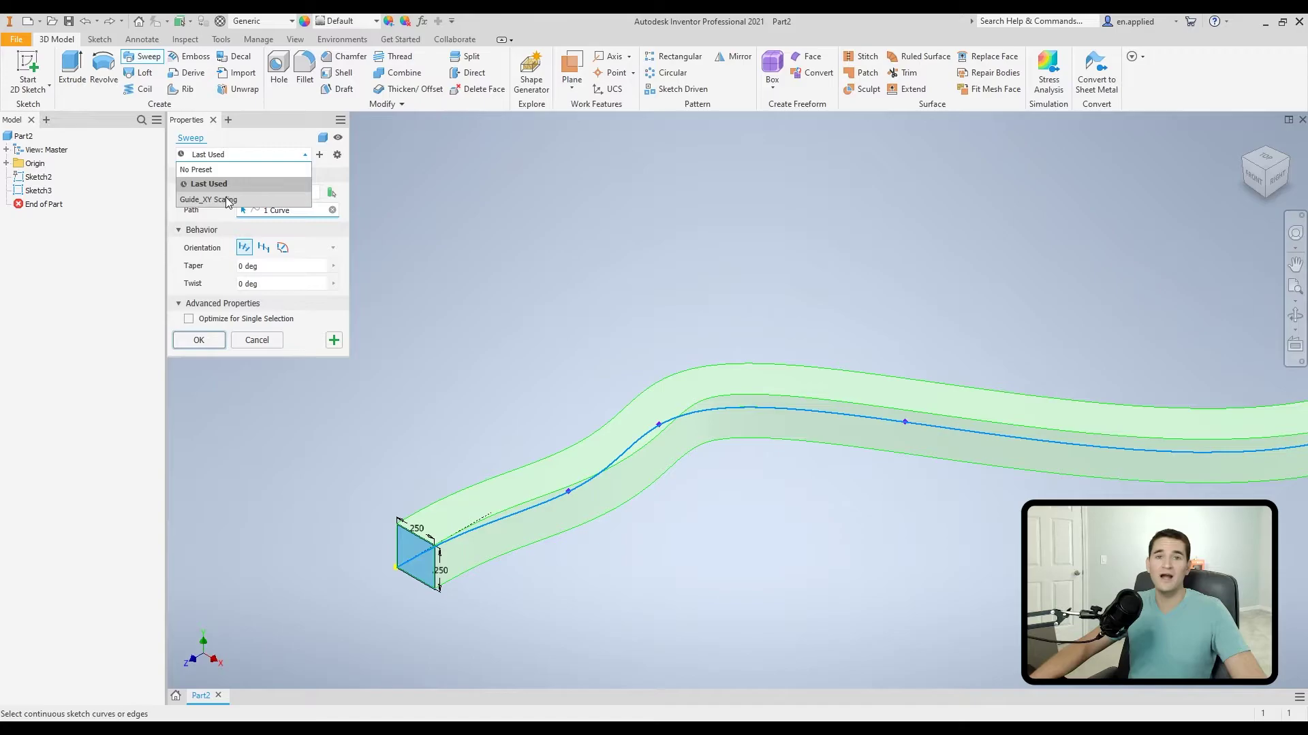
left_click(305, 158)
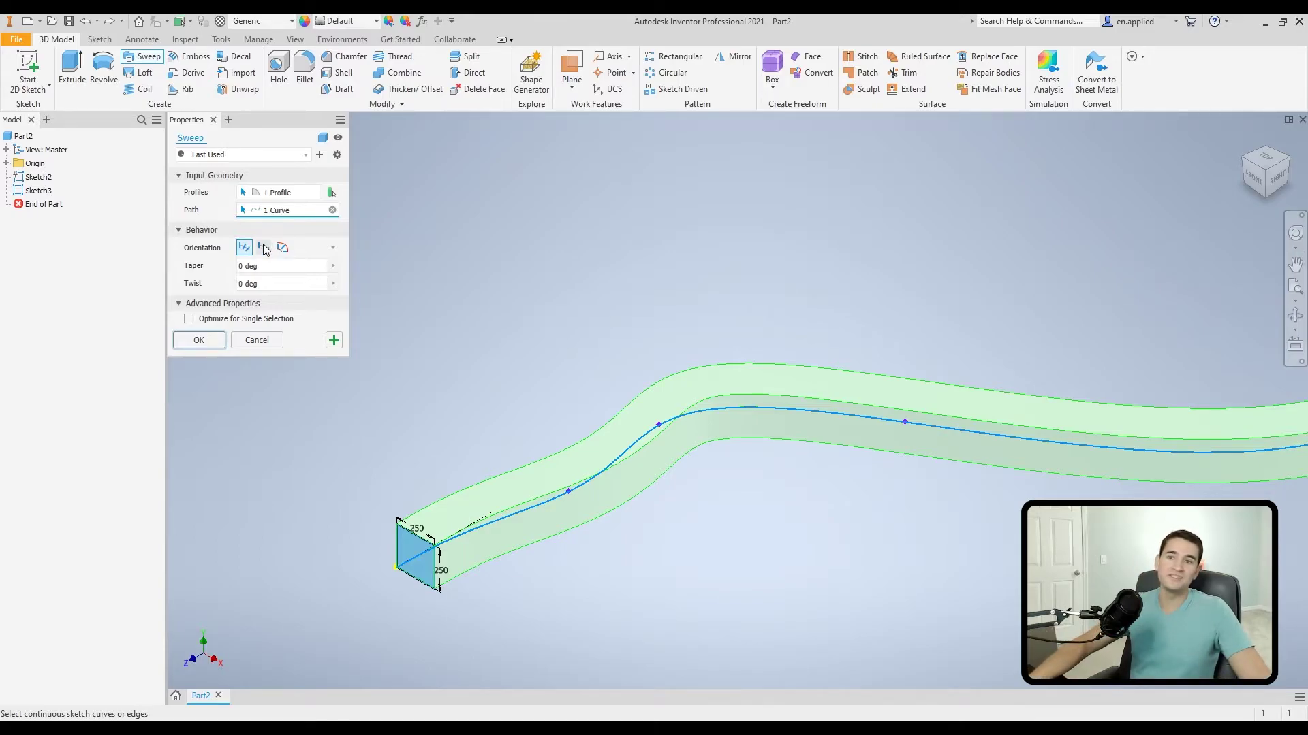
Set the sweep's orientation to Fixed, inspect both ends of the preview, and return the orientation to Follow Path.
left_click(264, 250)
mouse_move(1115, 458)
middle_mouse_down("shift")
mouse_move(694, 520)
mouse_move(759, 522)
mouse_move(689, 552)
mouse_move(756, 438)
middle_mouse_up("shift")
middle_click_drag(758, 359, 631, 534, "shift")
middle_click_drag(542, 663, 599, 482)
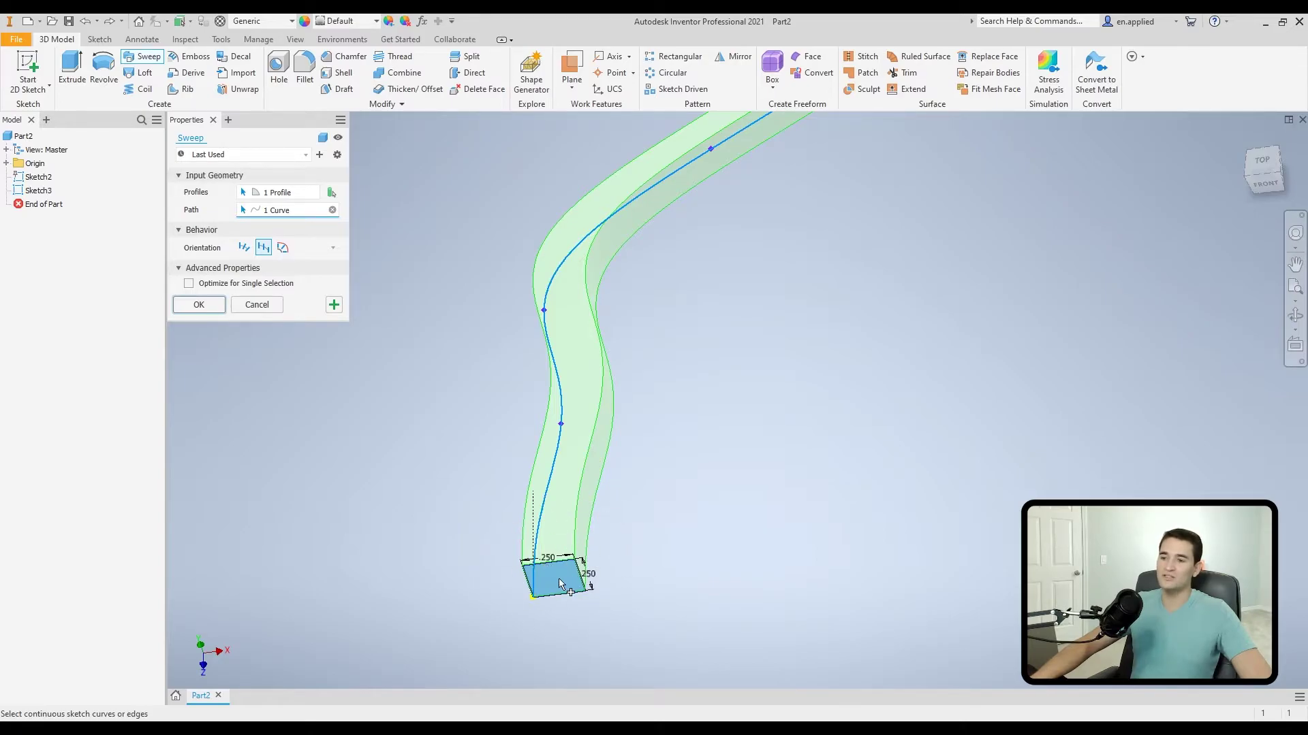
middle_click_drag(695, 379, 675, 484, "shift")
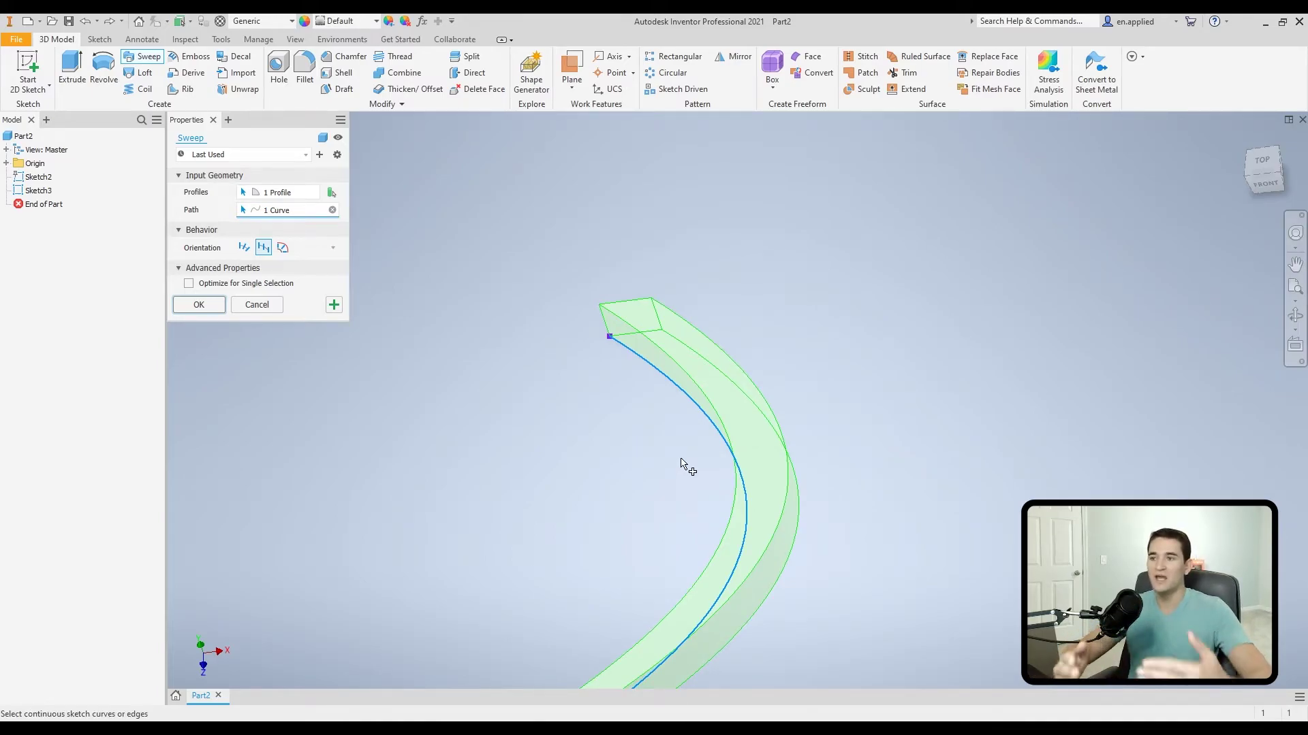
middle_click_drag(768, 388, 646, 240, "shift")
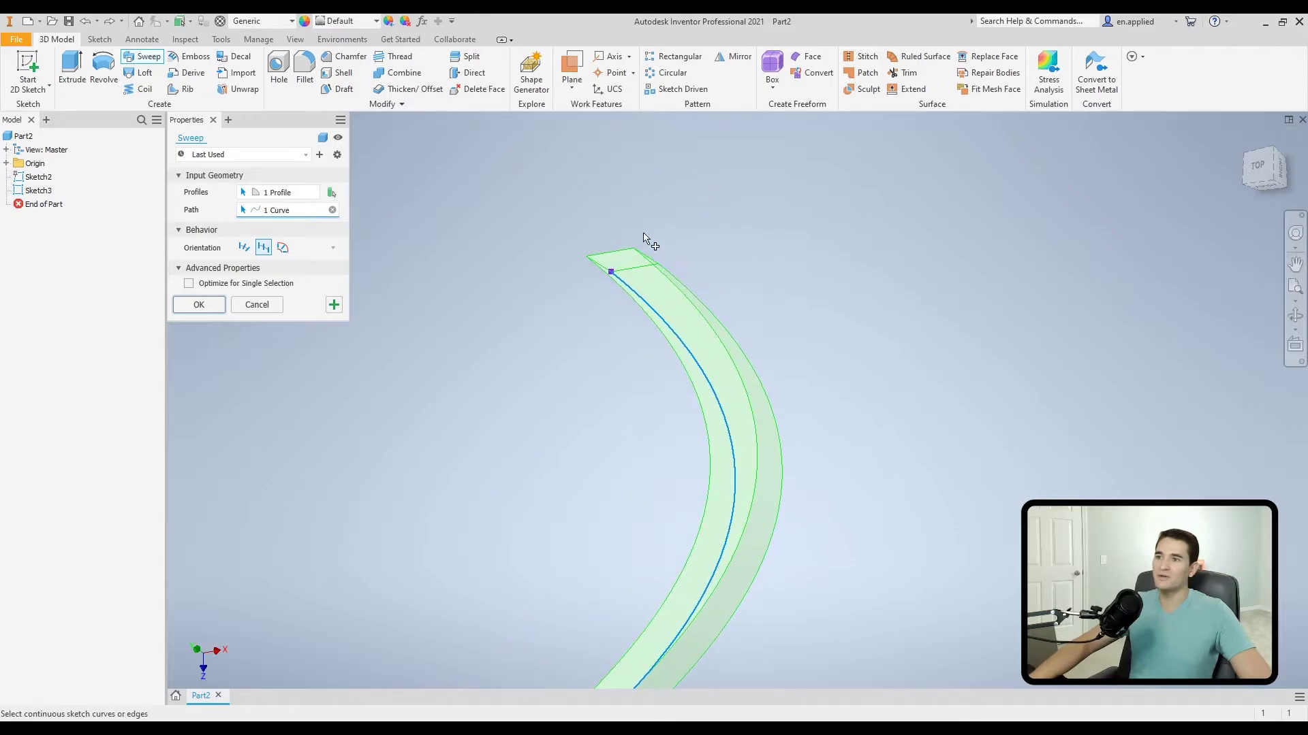
left_click(248, 250)
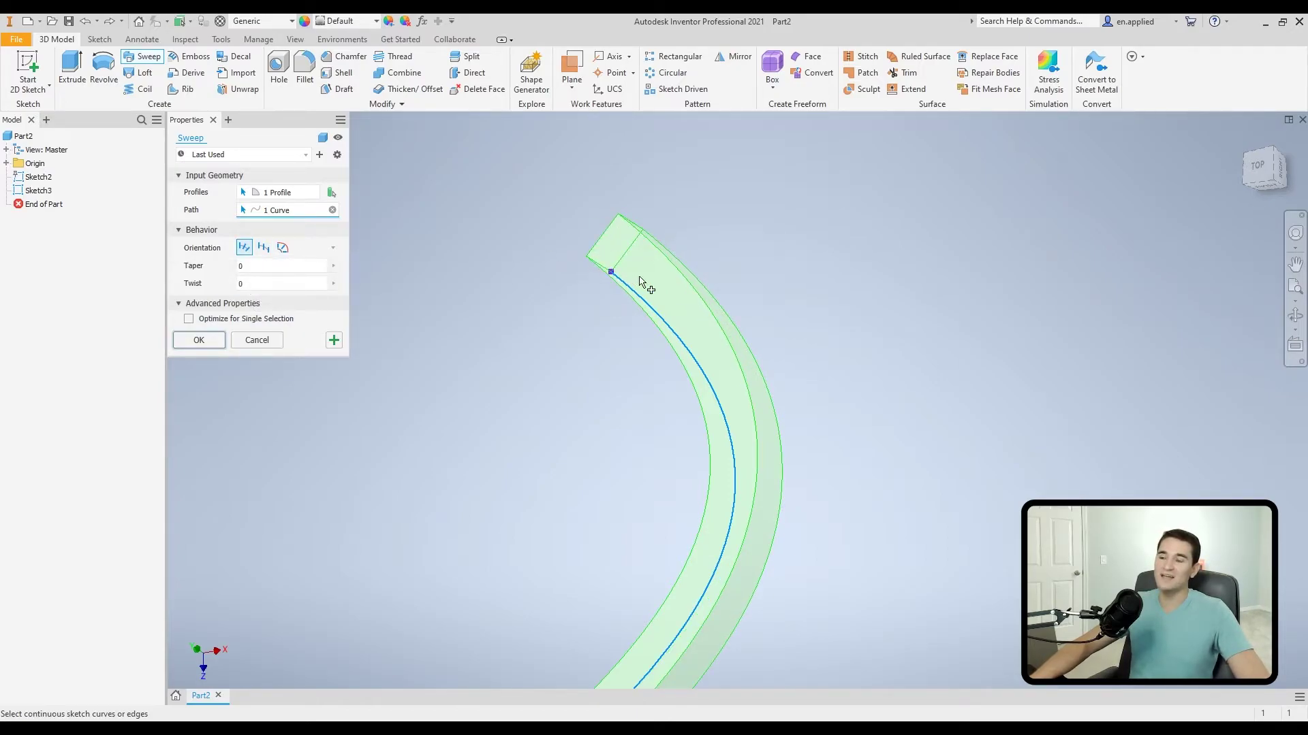
middle_click_drag(599, 490, 587, 257)
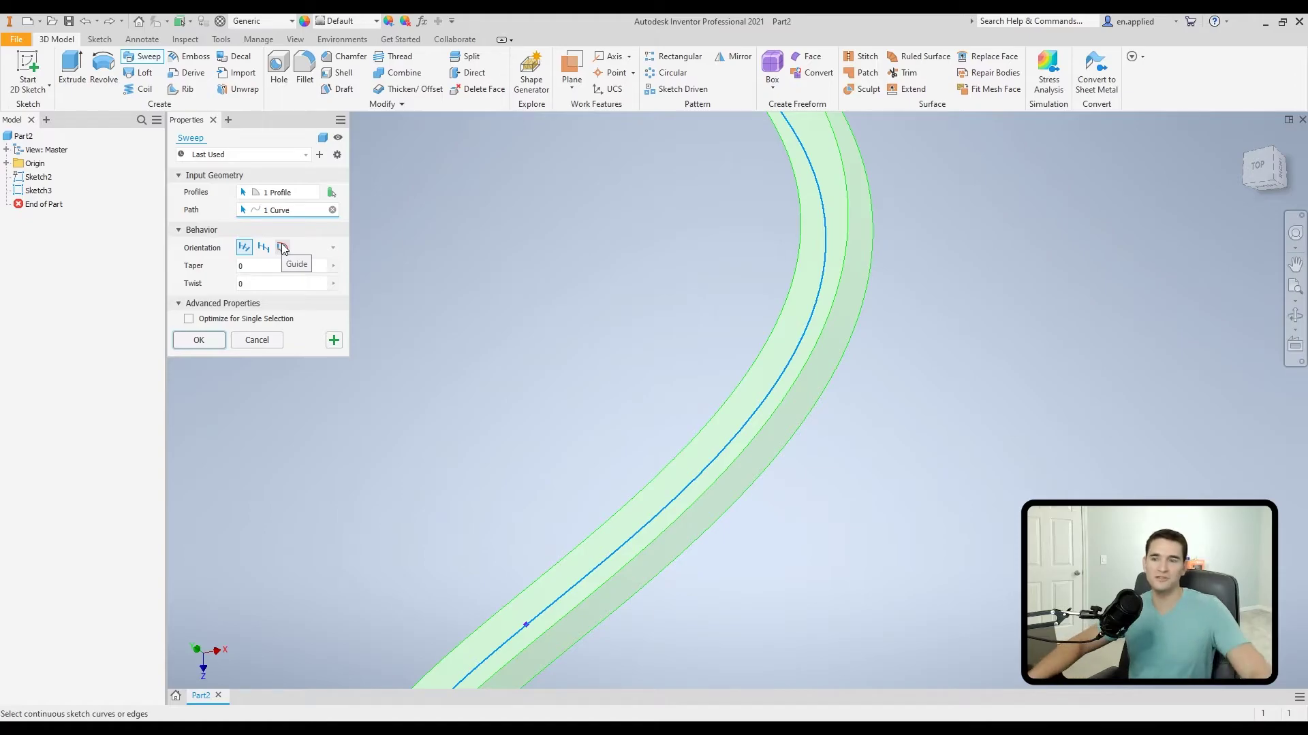
Change the selector style of the sweep's orientation setting to Dropdown and open its list of options.
left_click(334, 247)
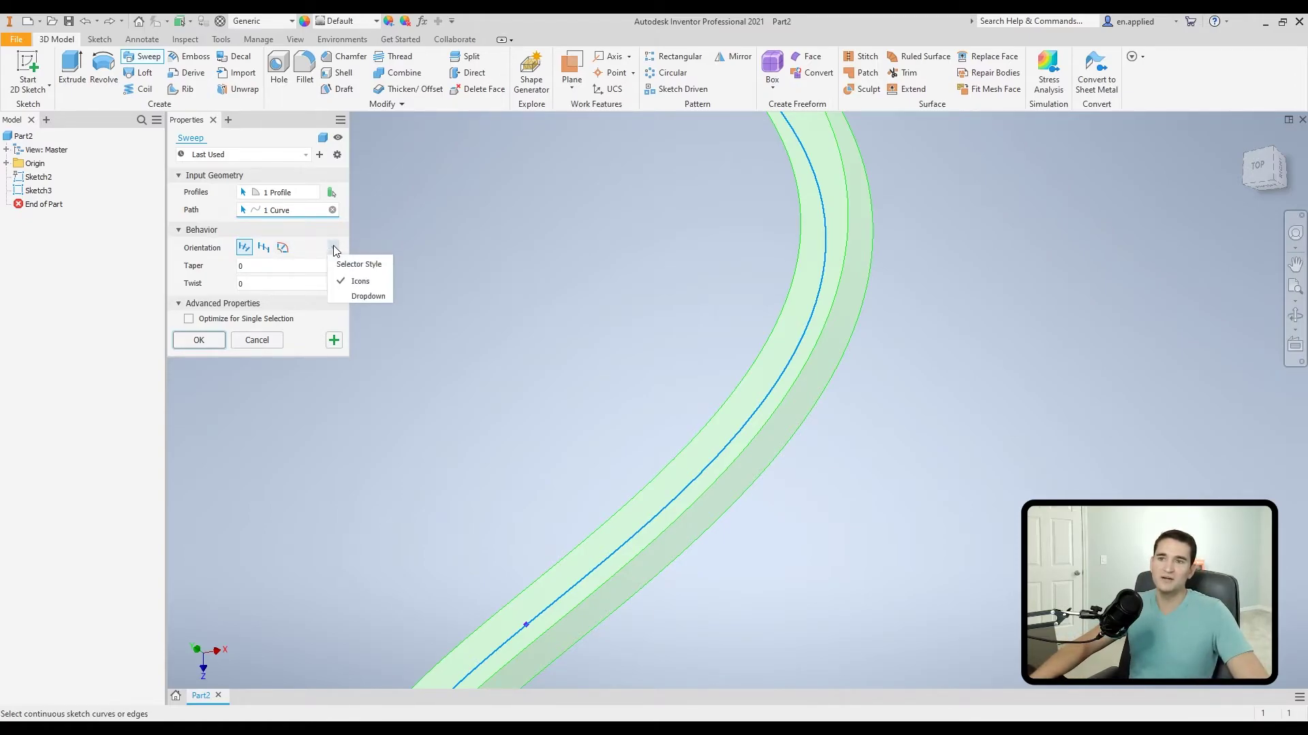
left_click(366, 296)
left_click(332, 249)
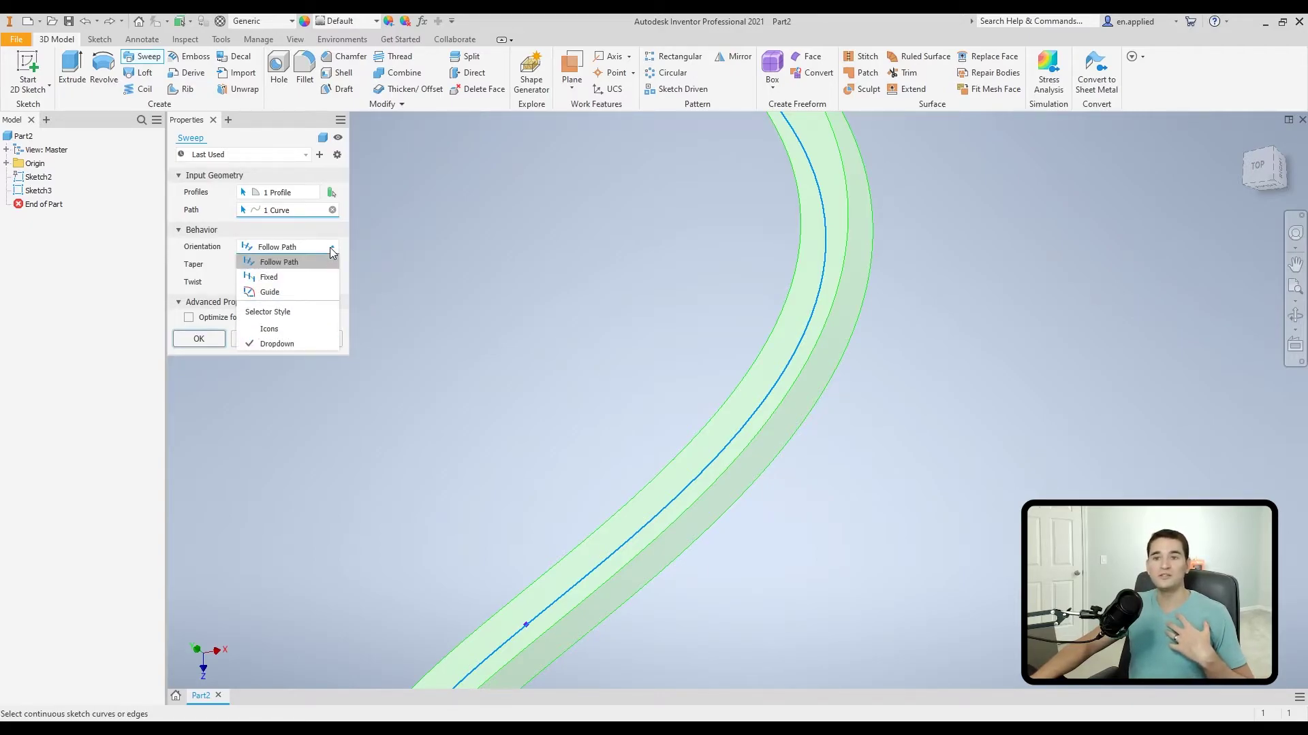
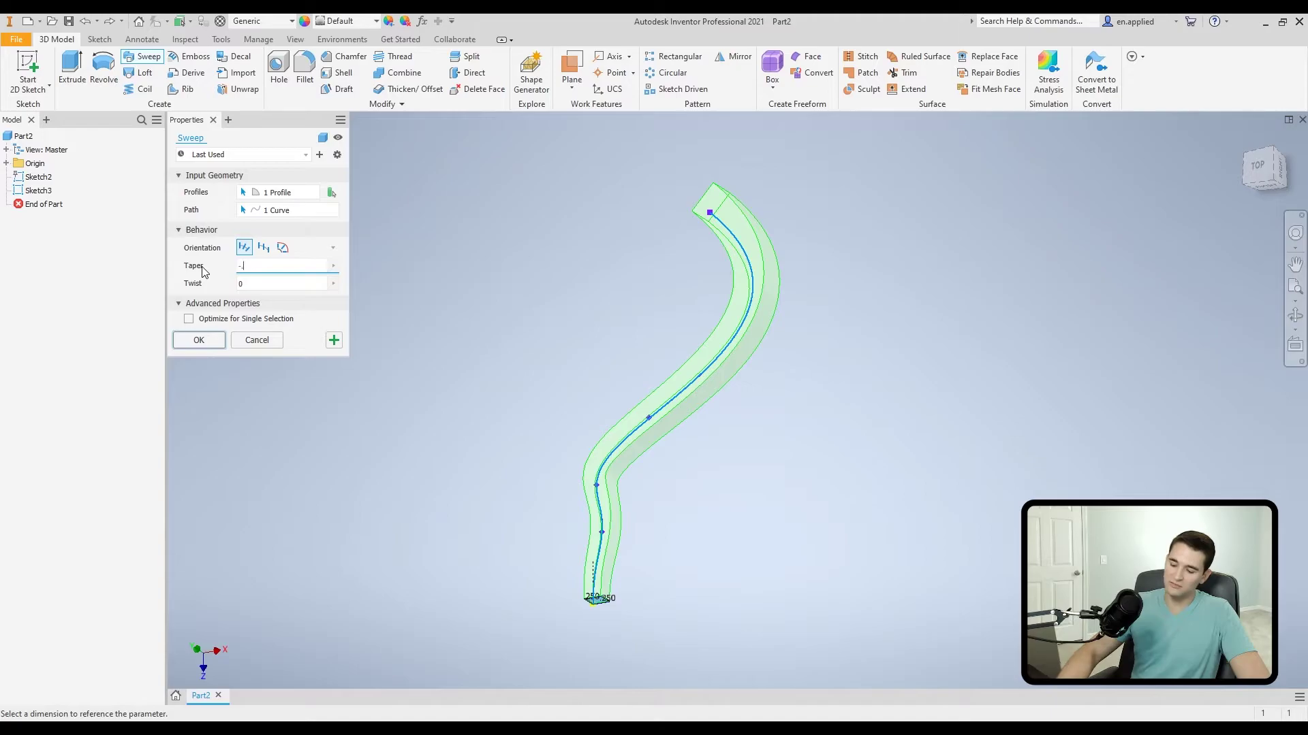
Try a taper of -.5 on the sweep along the spline, and reset the taper to 0.
type(".5")
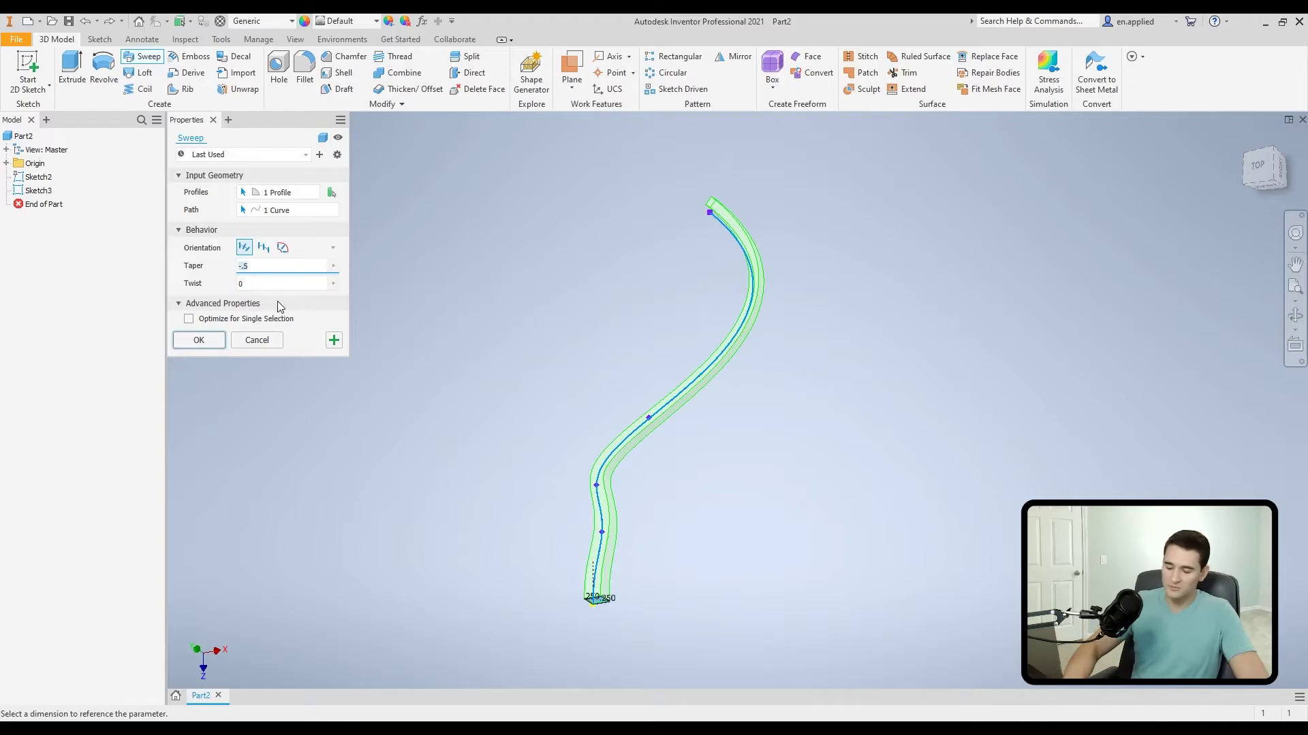
type("0")
key("Tab")
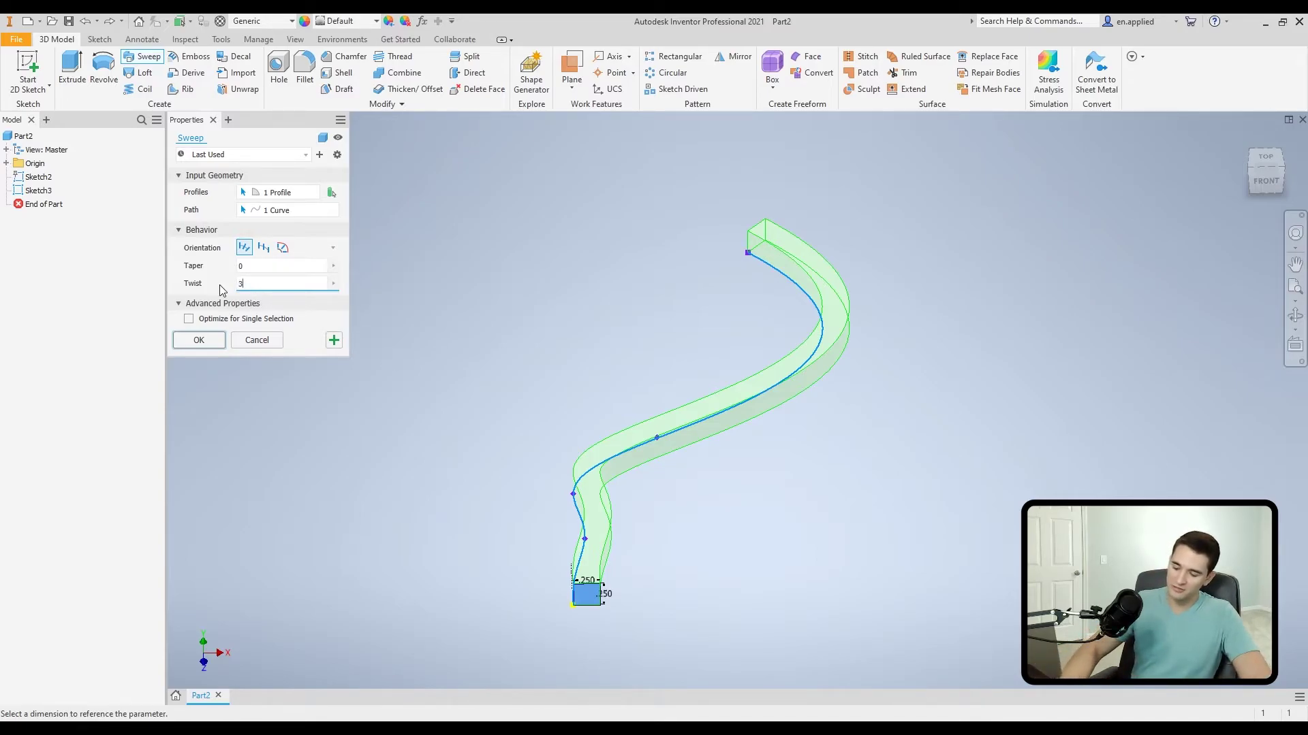
Try twist values of 360, 360*2 and 180 degrees on the sweep along the spline.
type("60")
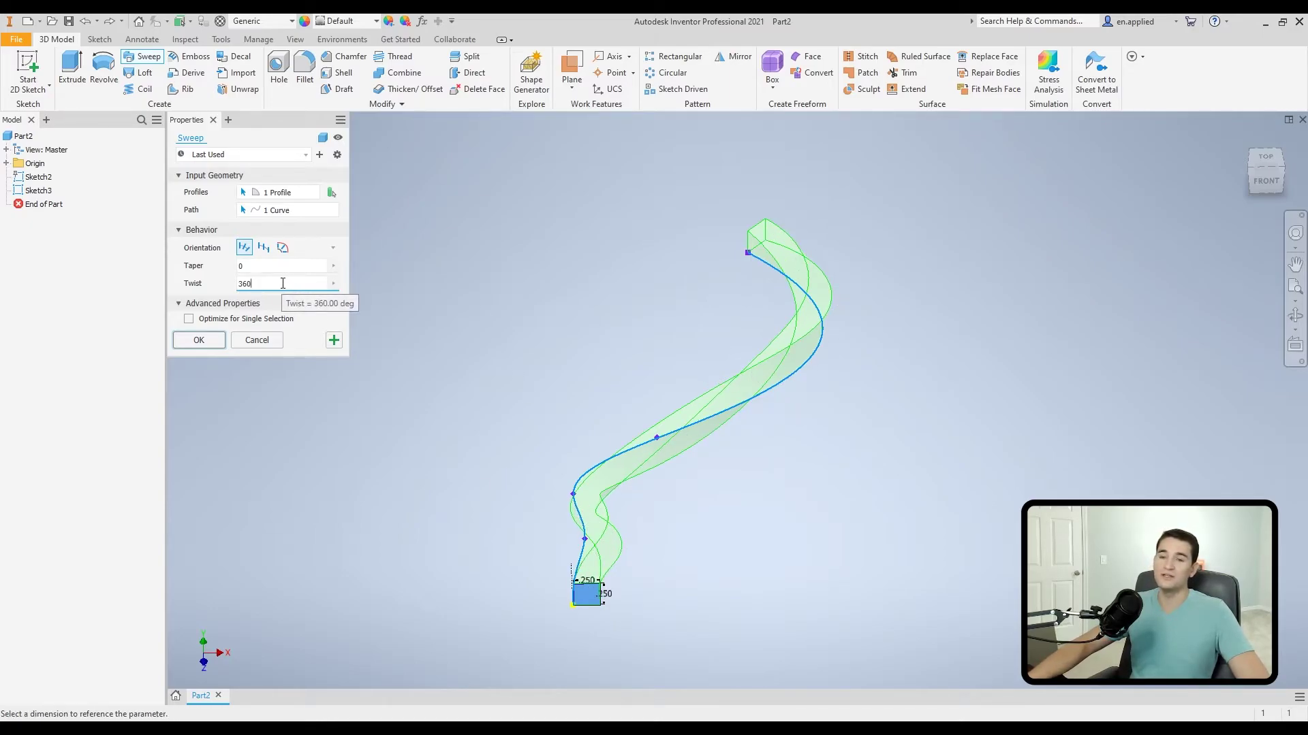
type("*2")
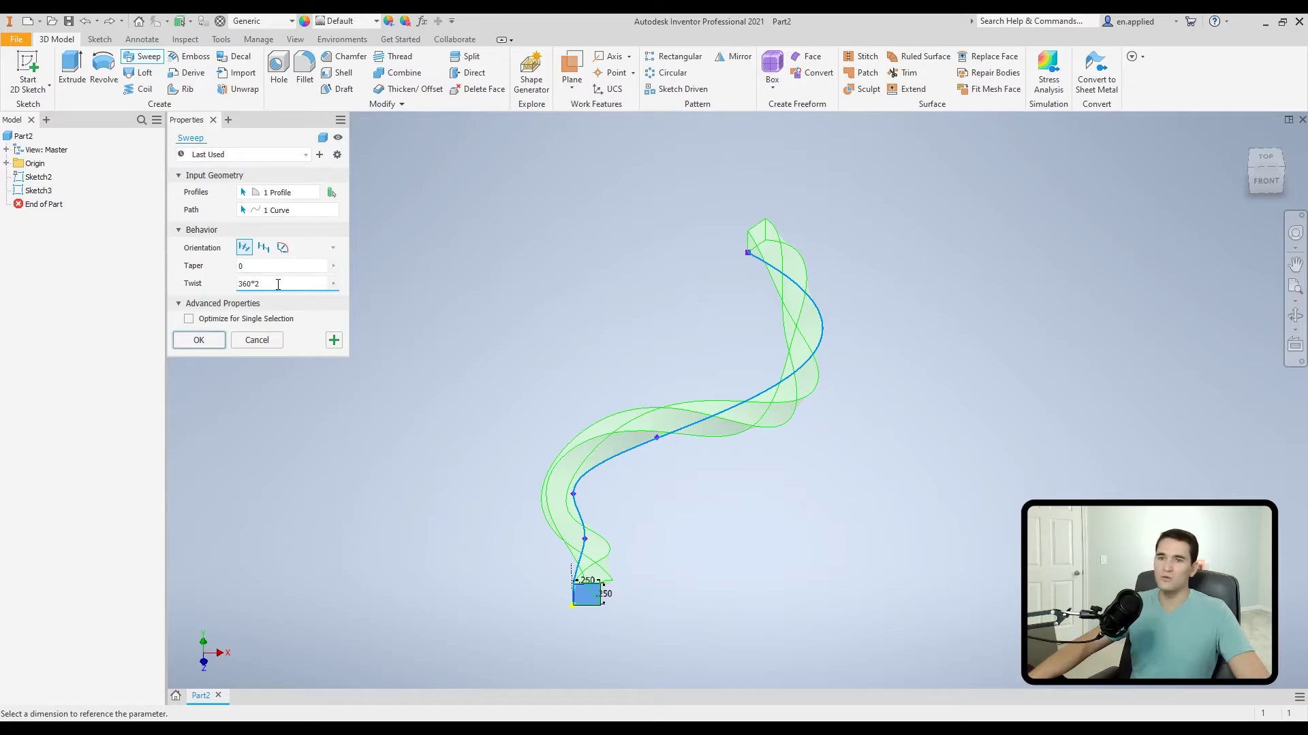
left_click_drag(261, 284, 208, 287)
type("180")
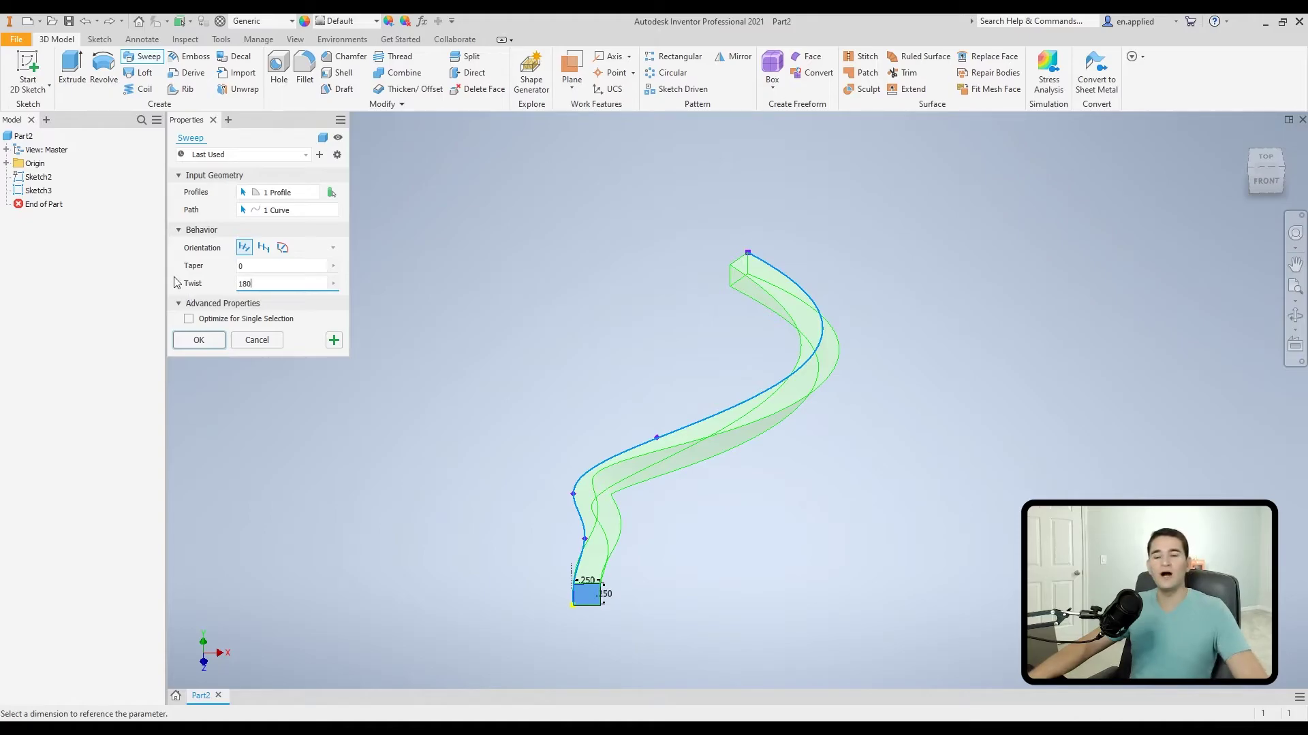
left_click(334, 266)
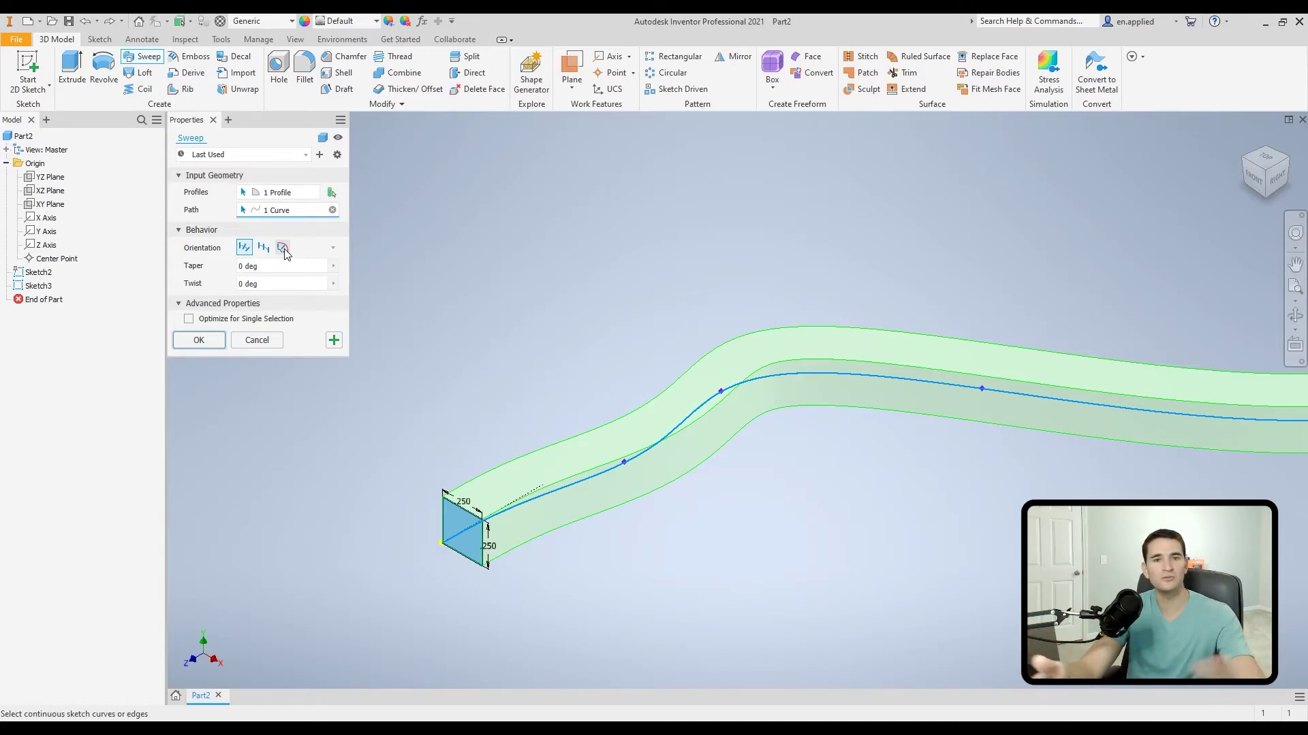
Cancel the sweep and delete both the square profile sketch and the spline path sketch.
left_click(276, 340)
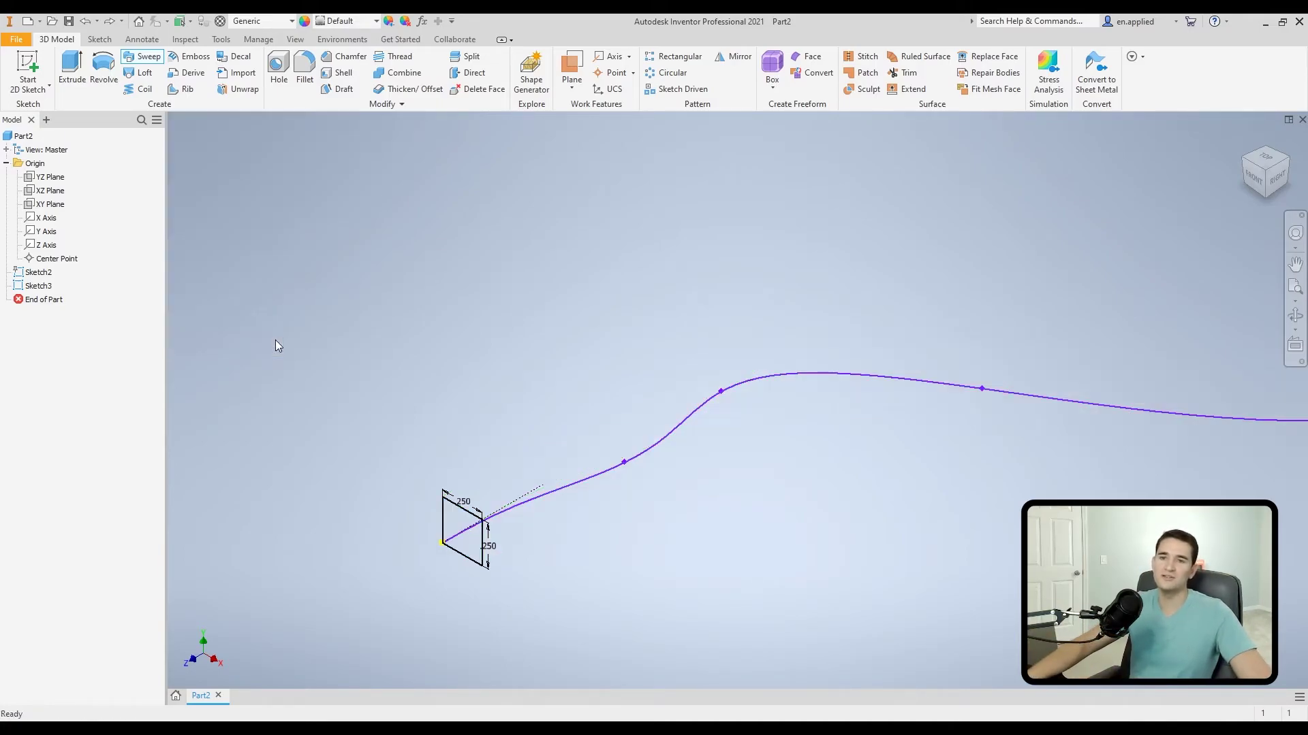
left_click(39, 274)
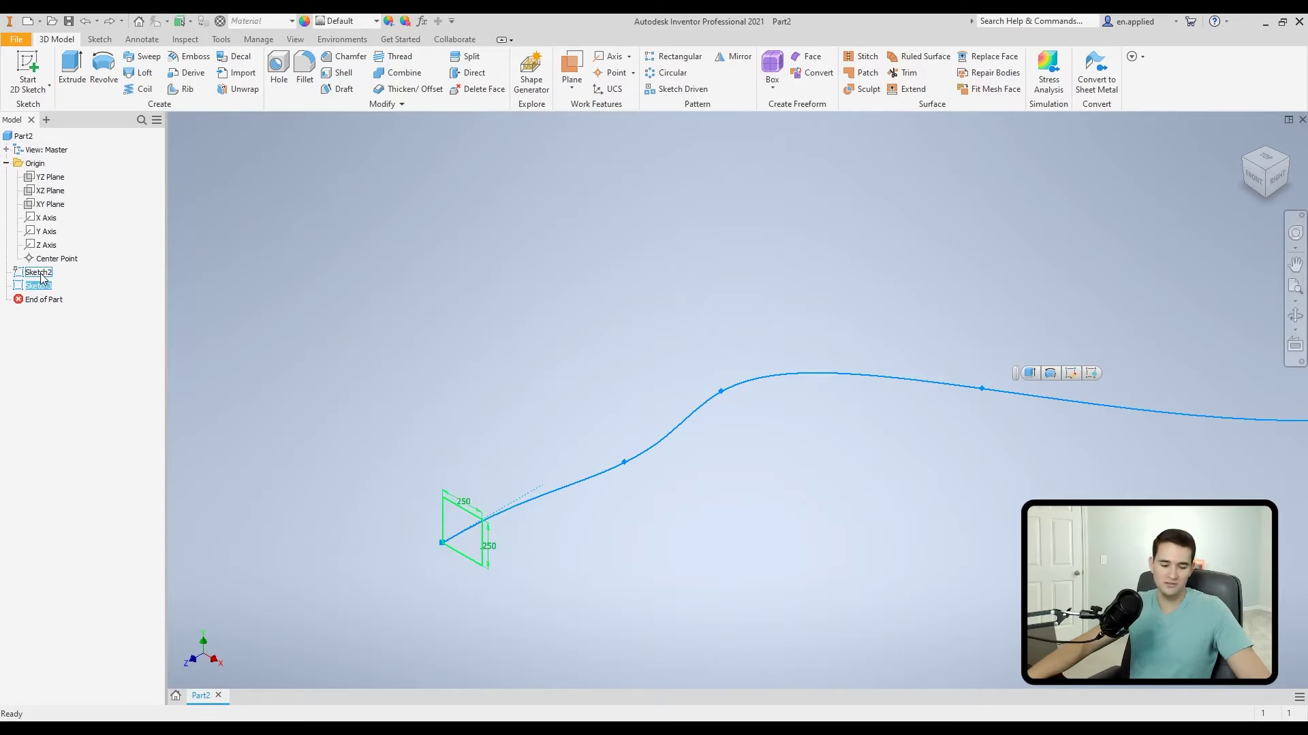
left_click(40, 281, "shift")
key("Delete")
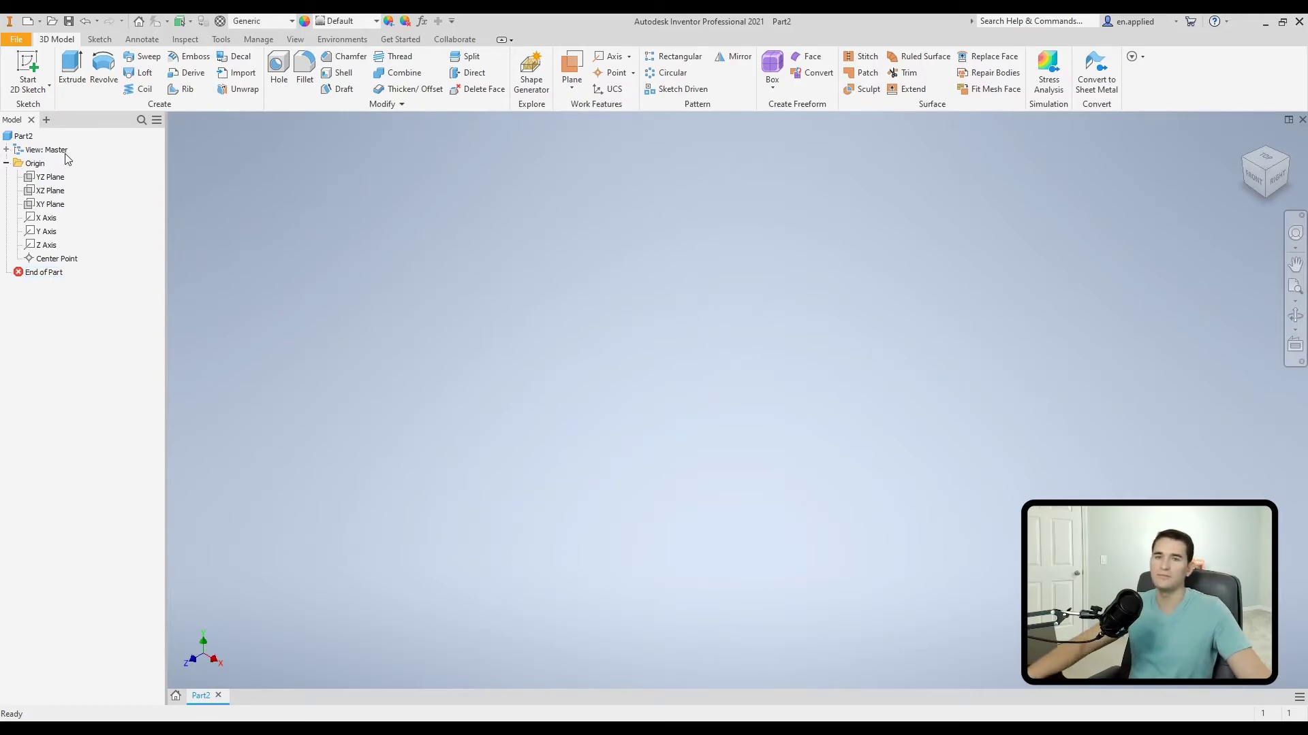
Sketch a circle of .250 in diameter centred on the origin on the XY plane, and finish the sketch.
left_click(34, 71)
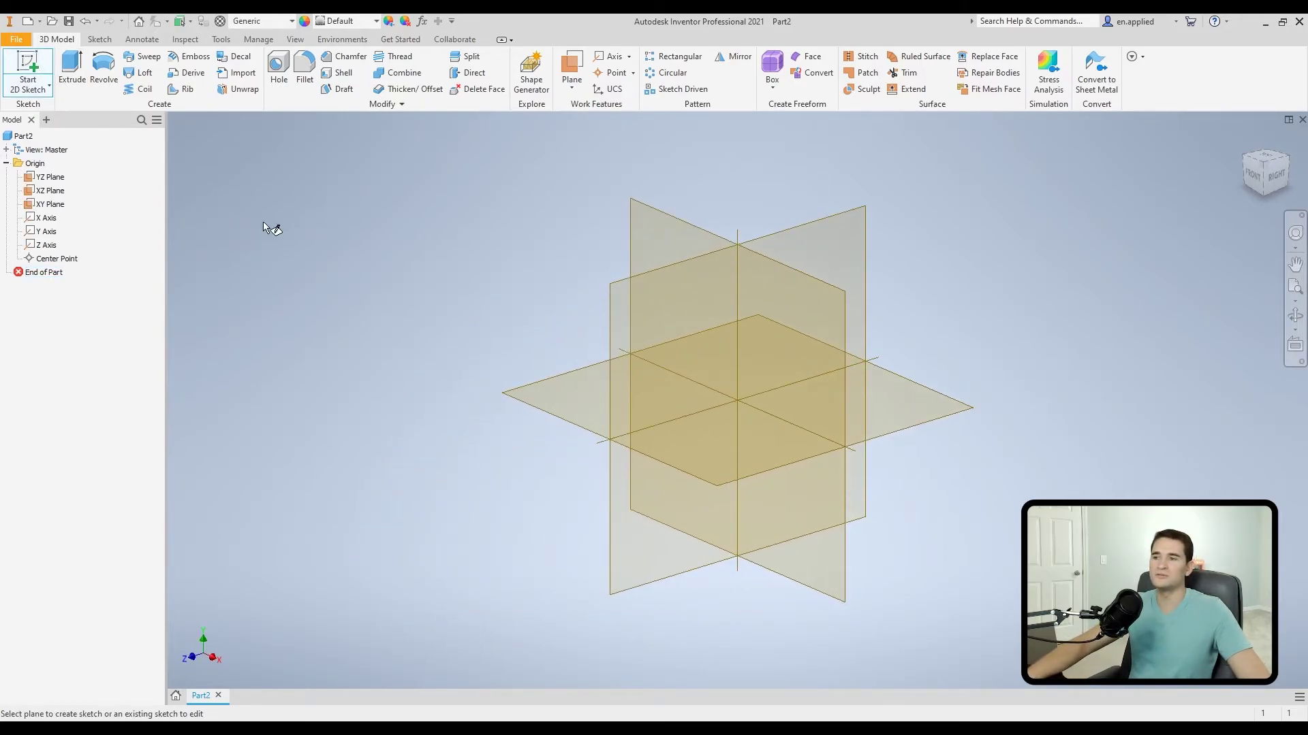
left_click(651, 237)
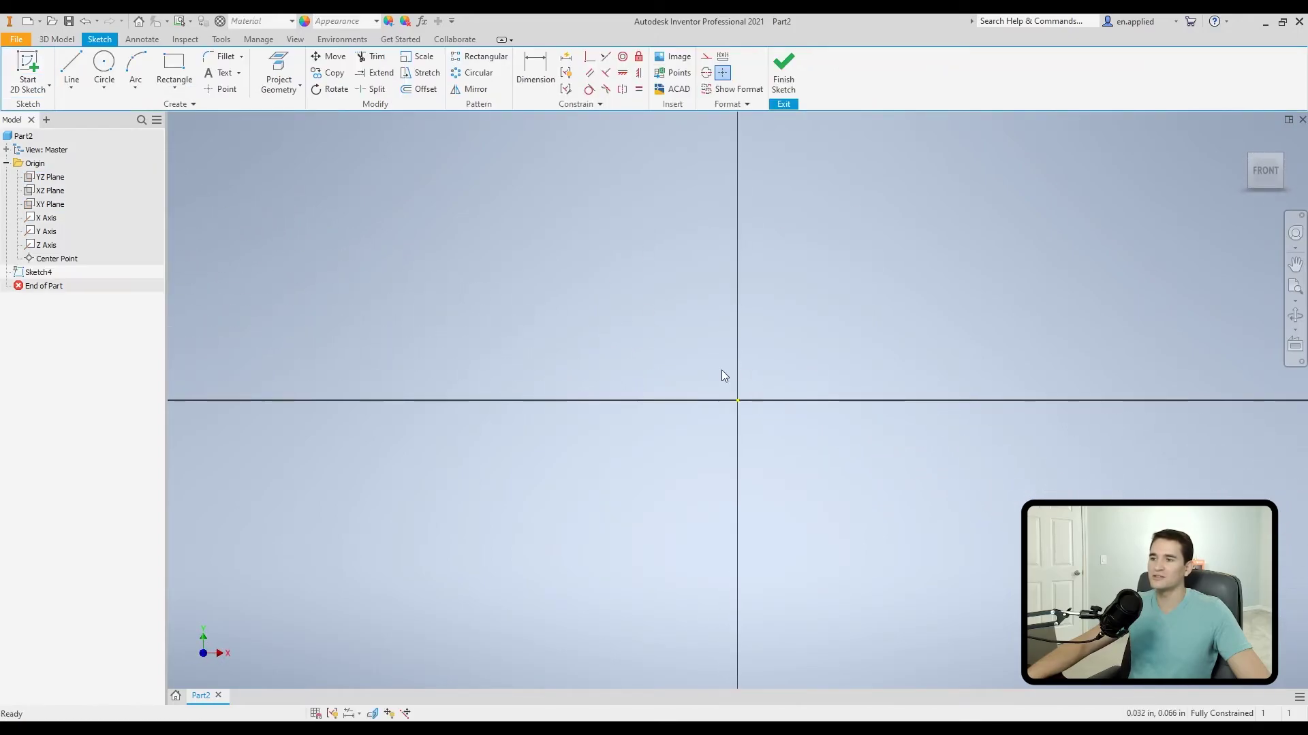
left_click(104, 60)
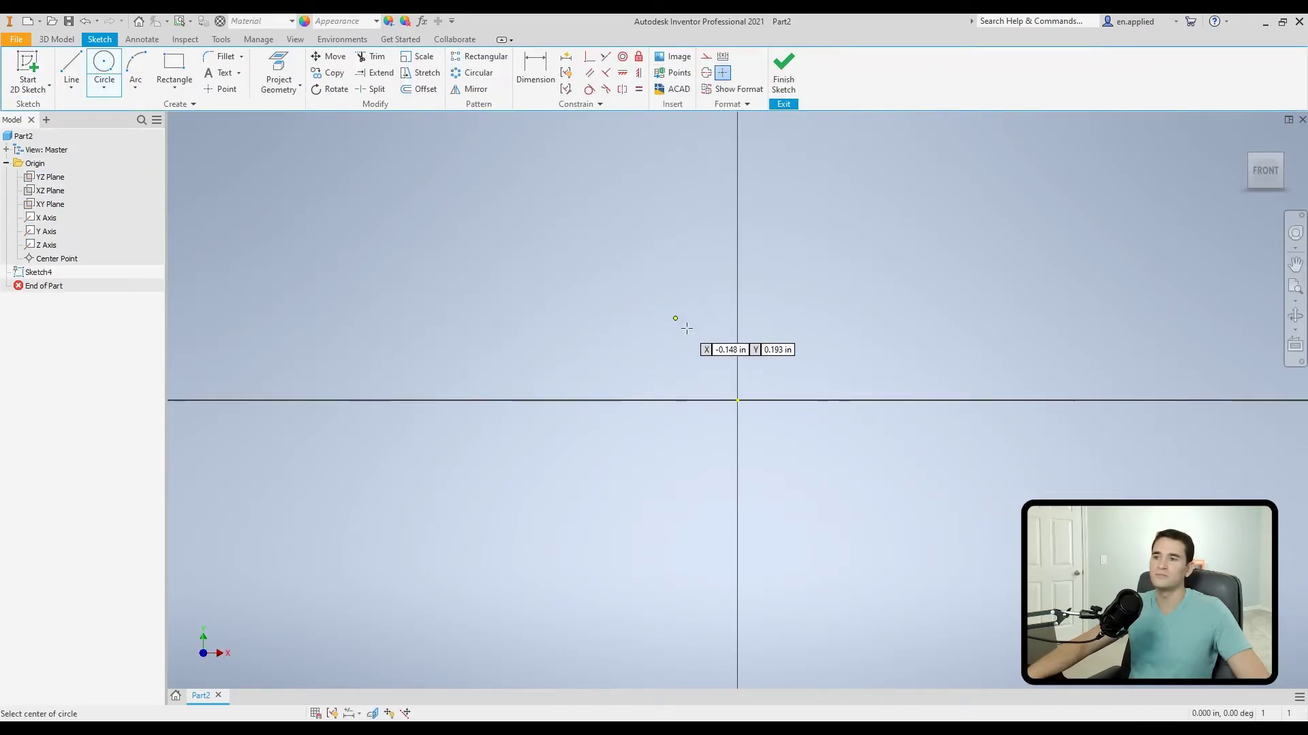
left_click(737, 400)
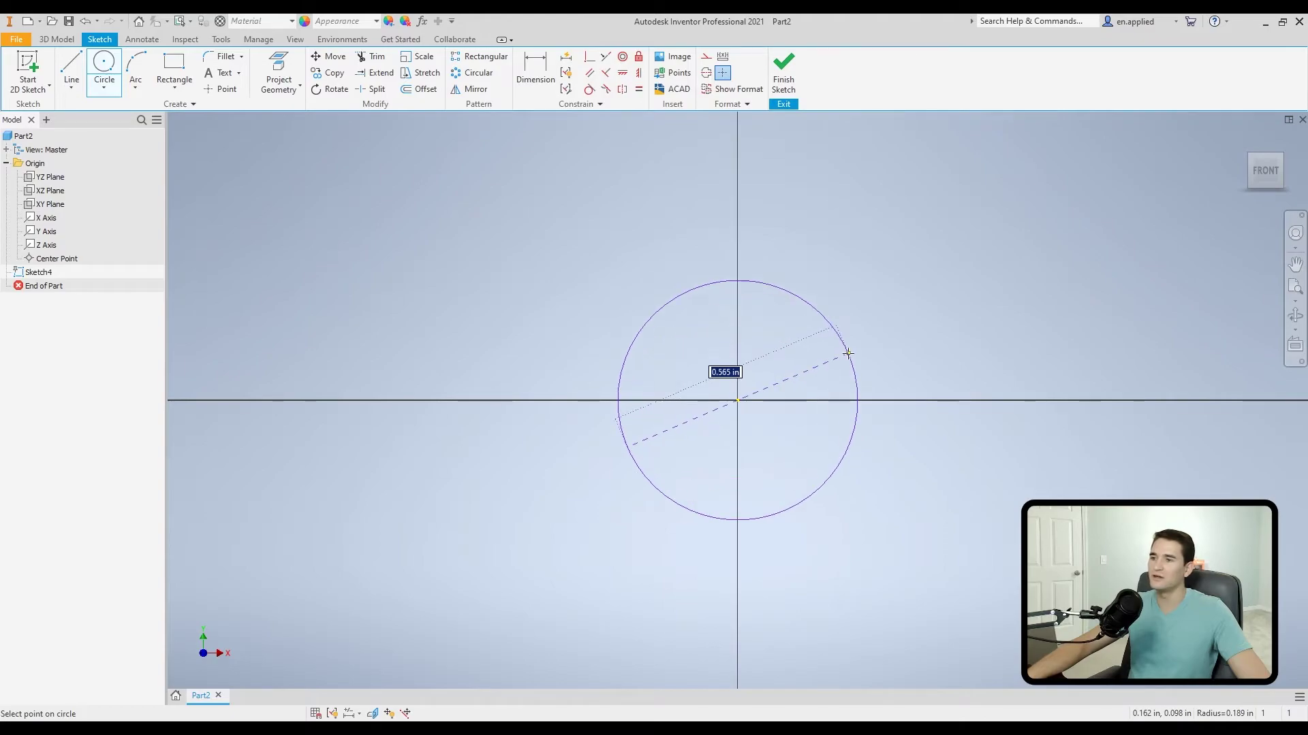
type(".25")
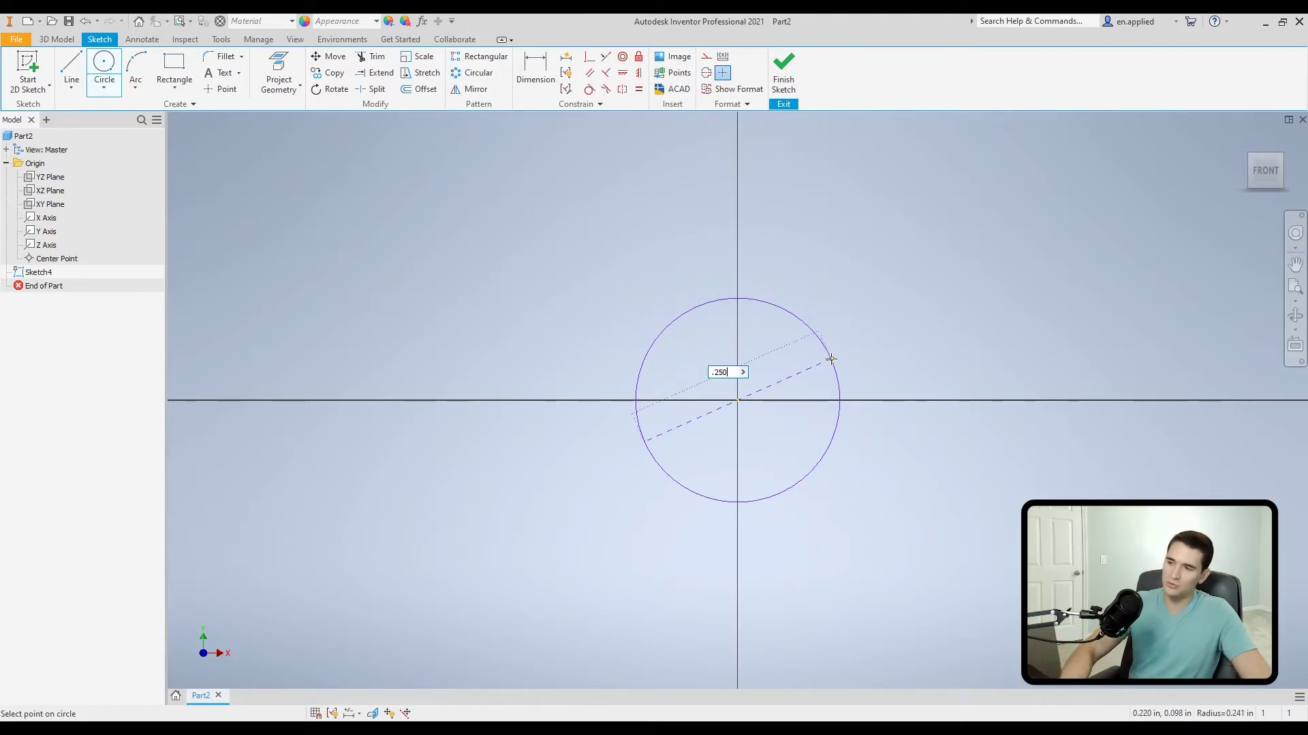
key("Return")
right_click(744, 248)
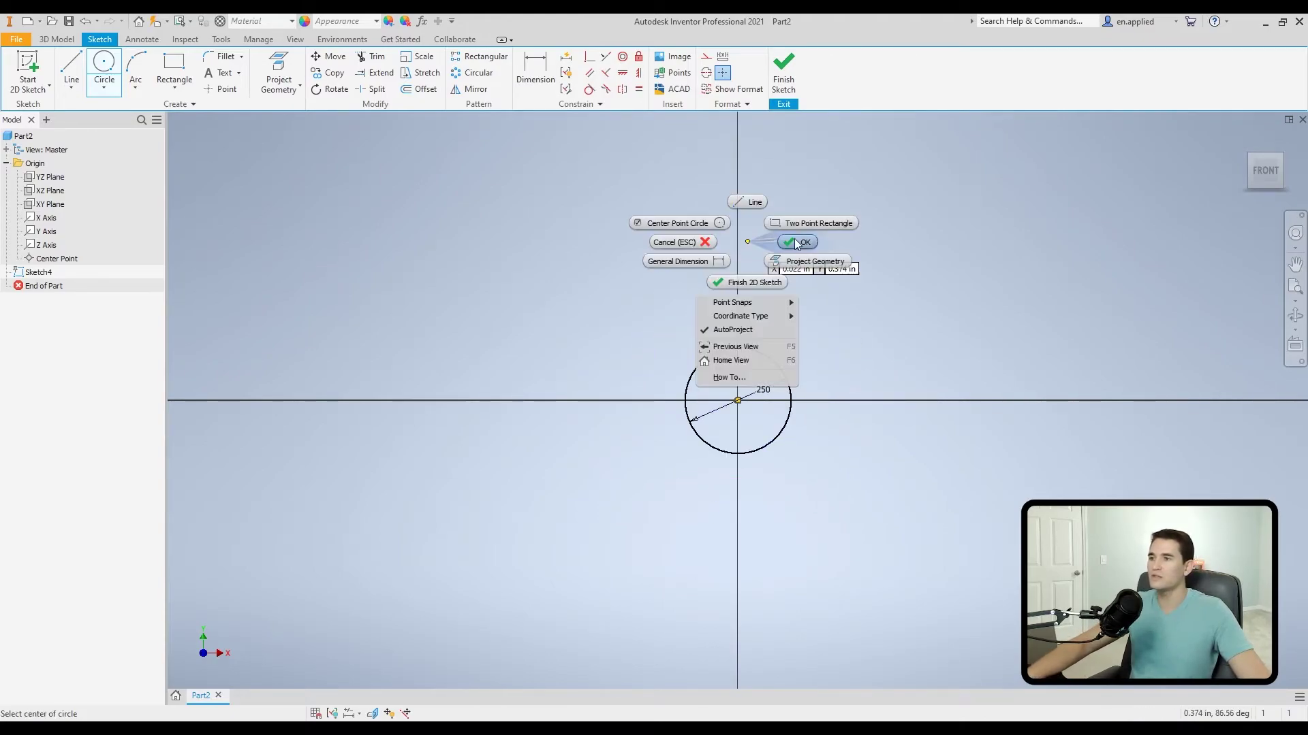
left_click(793, 255)
right_click(859, 252)
left_click(859, 281)
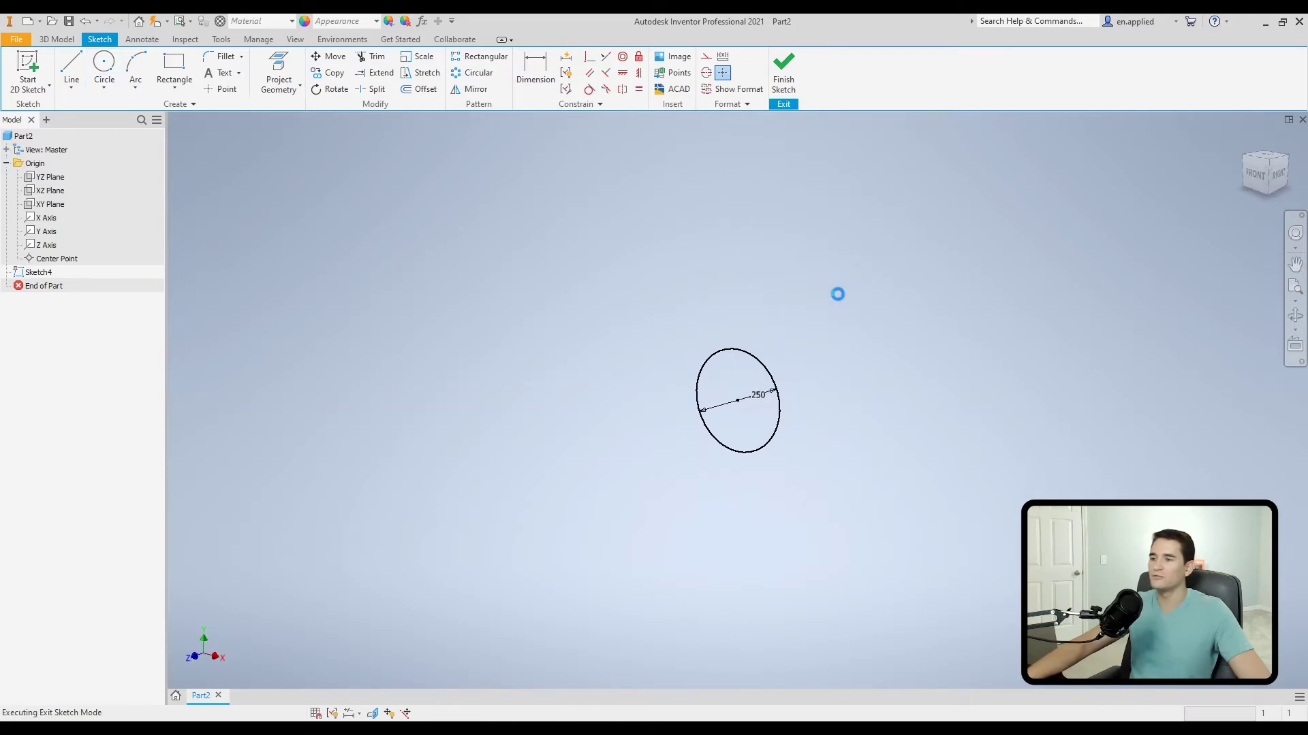
Sketch a straight path line about 1 in long from the origin along the Z axis on the XZ plane, and finish the sketch.
left_click(44, 80)
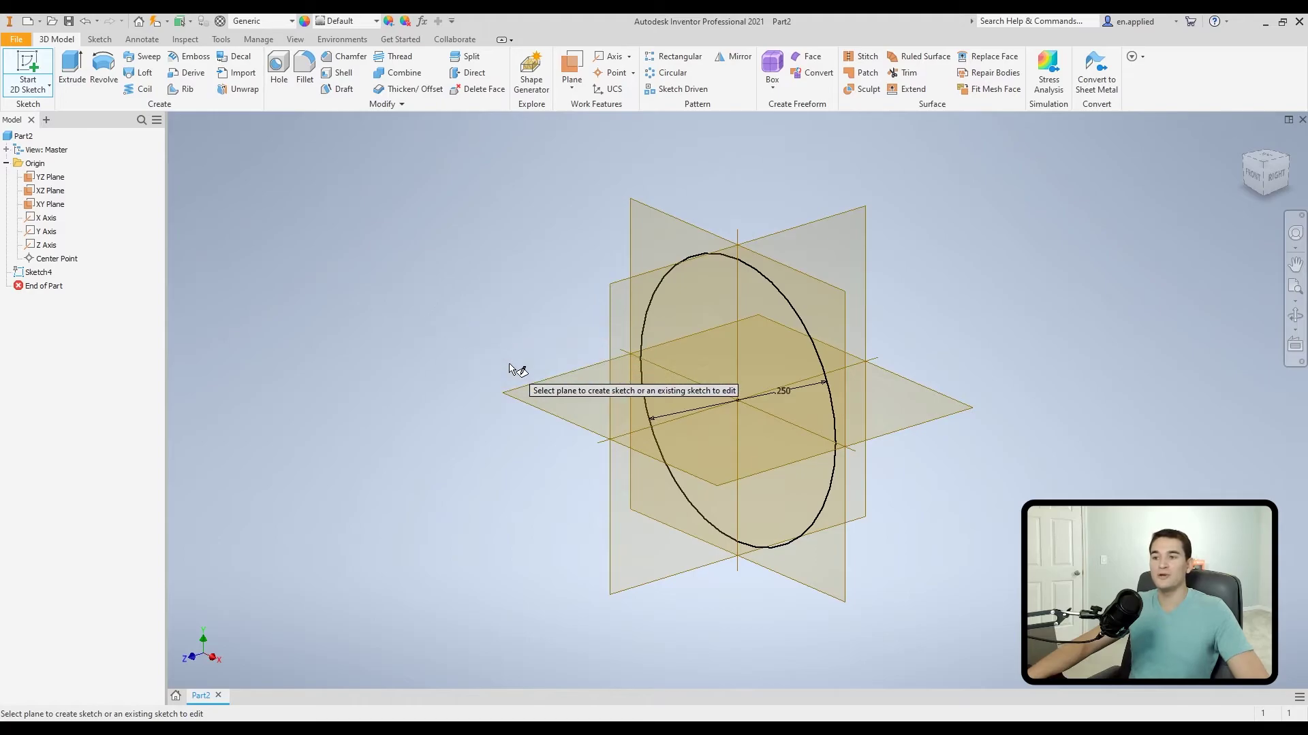
left_click(569, 397)
key("l")
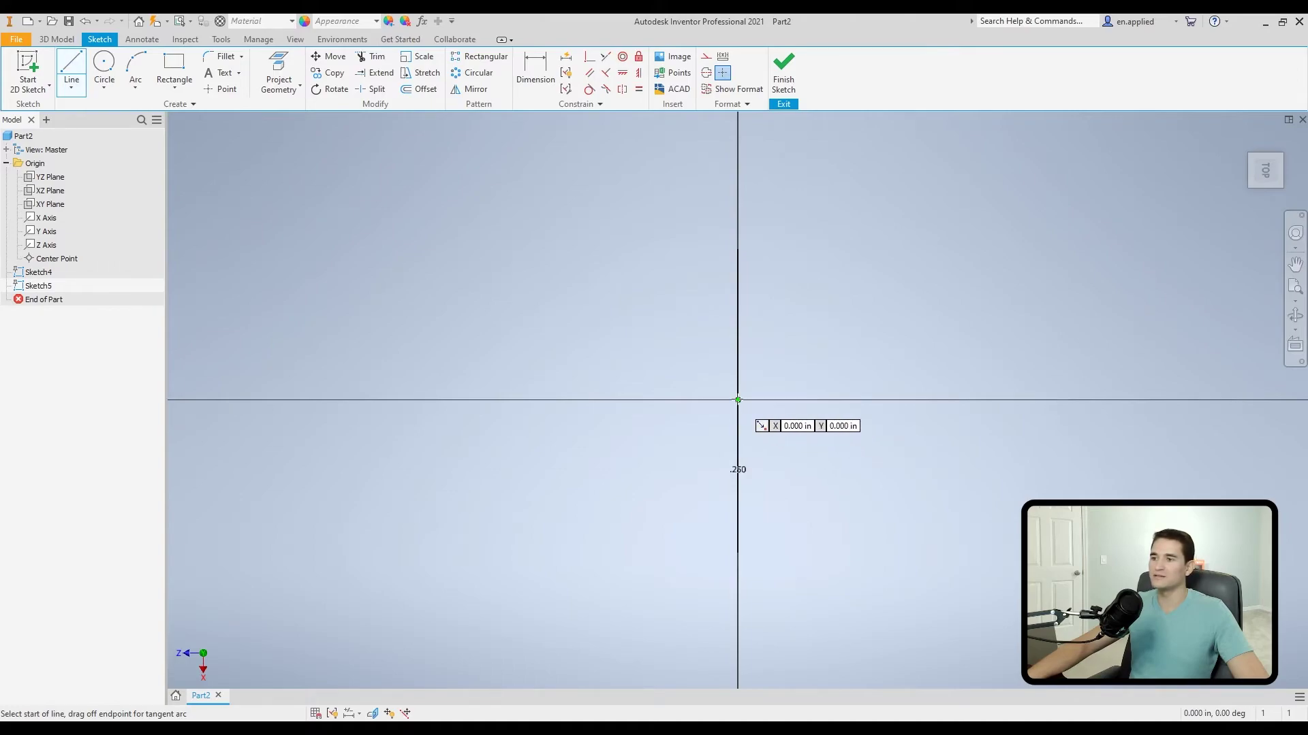
left_click(738, 401)
middle_click_drag(1005, 390, 643, 423)
scroll(643, 422, "down", 2)
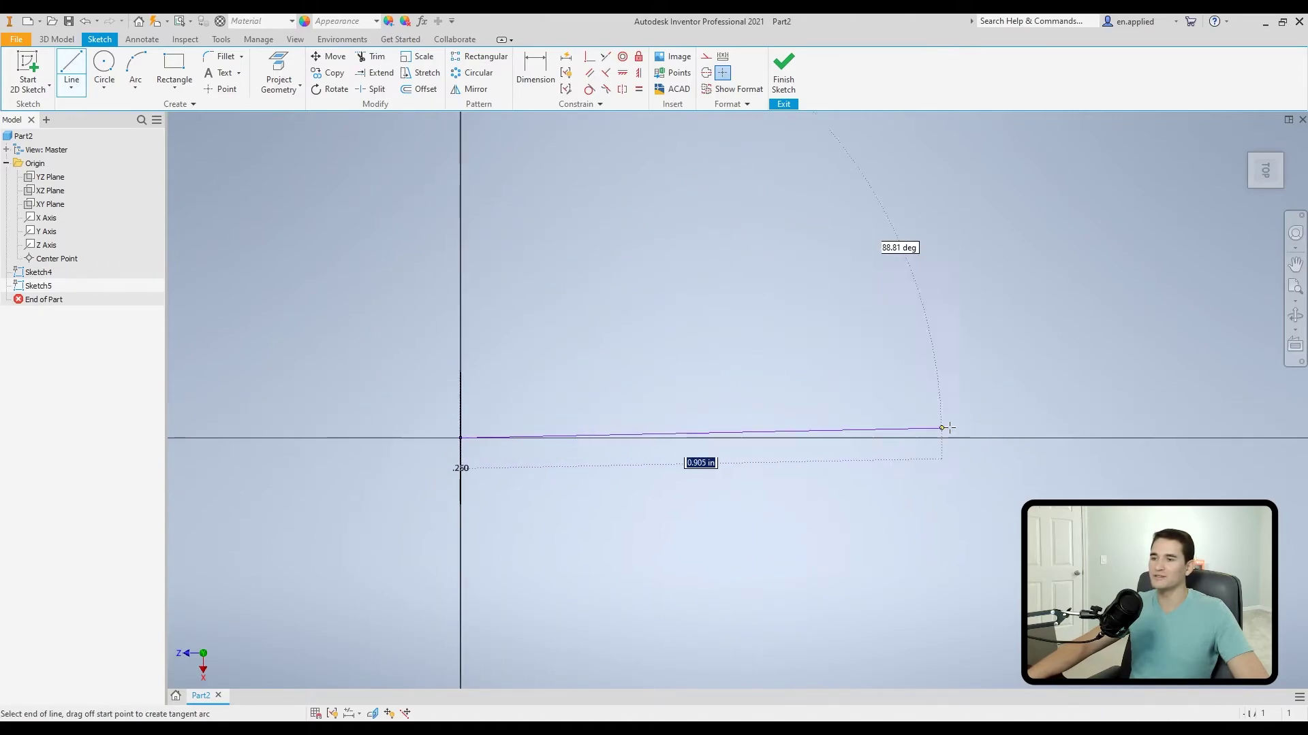
left_click(986, 438)
right_click(1005, 437)
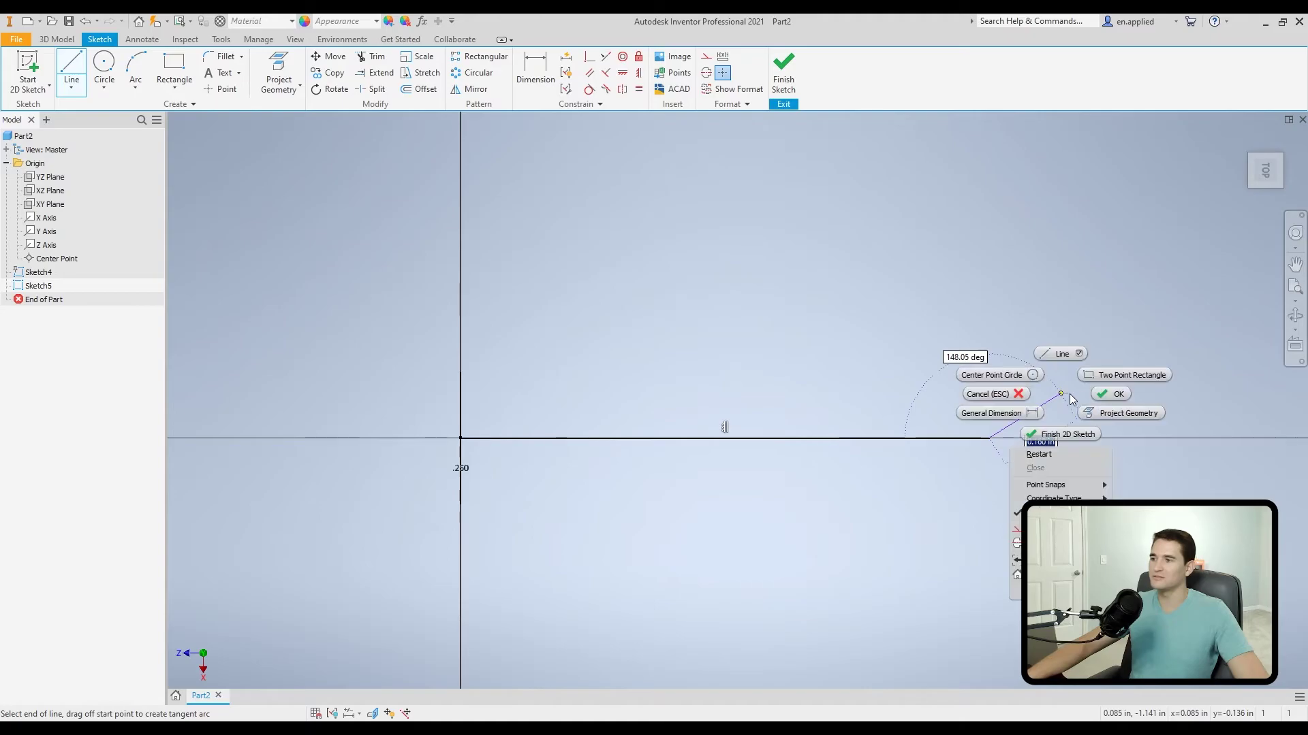
left_click(1097, 387)
left_click(785, 94)
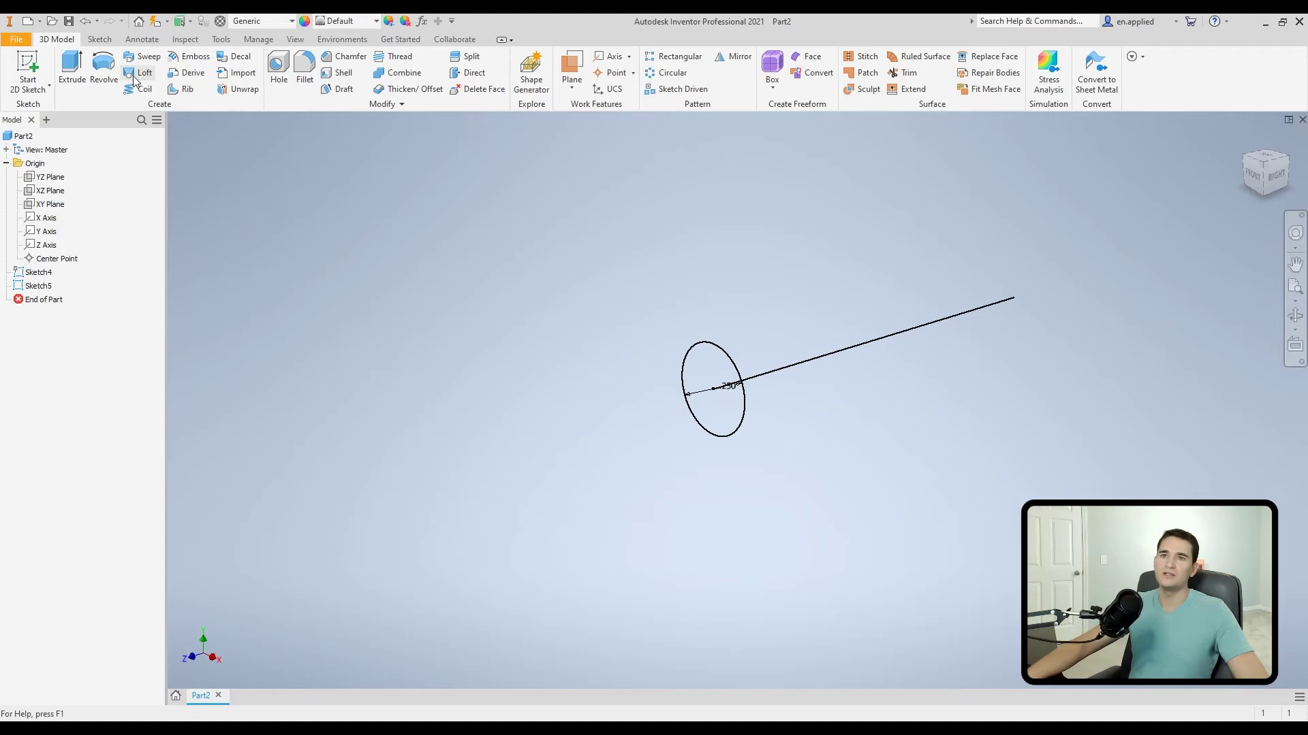
Start a sketch on the XZ plane and project the far endpoint of the straight path line into it.
left_click(28, 68)
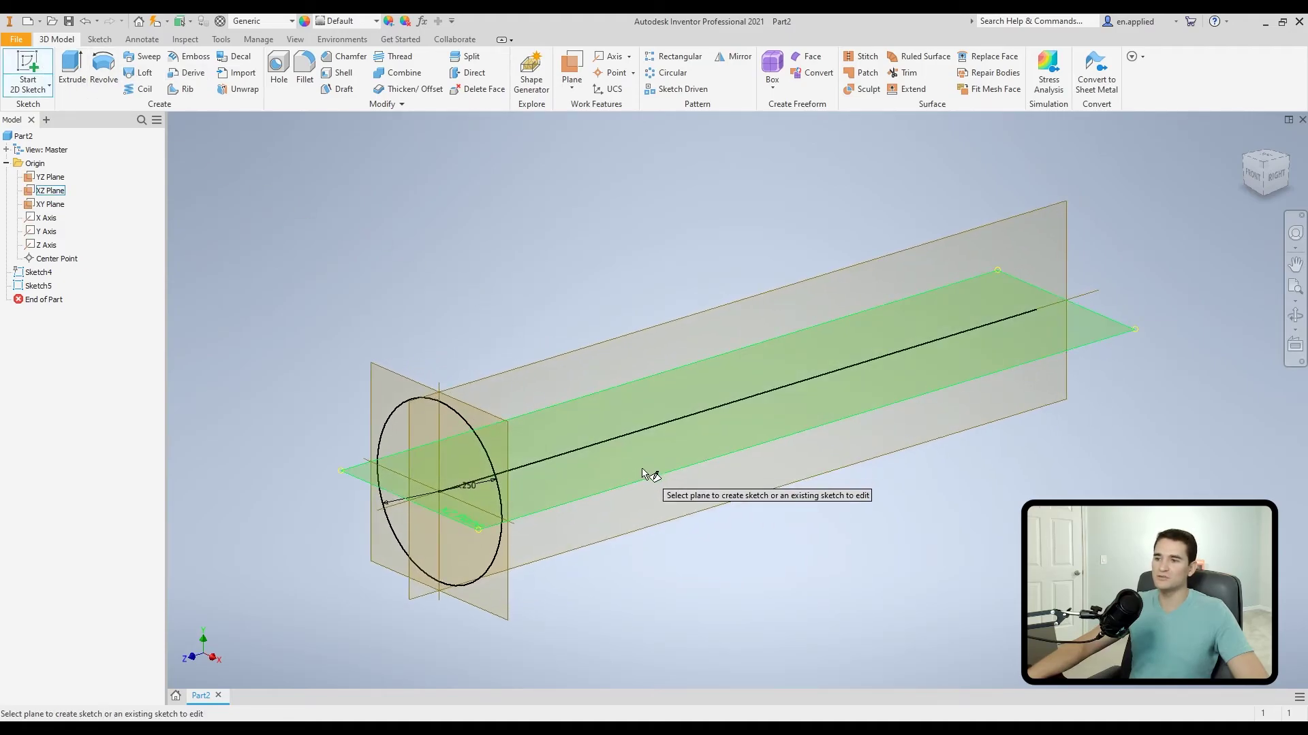
left_click(642, 469)
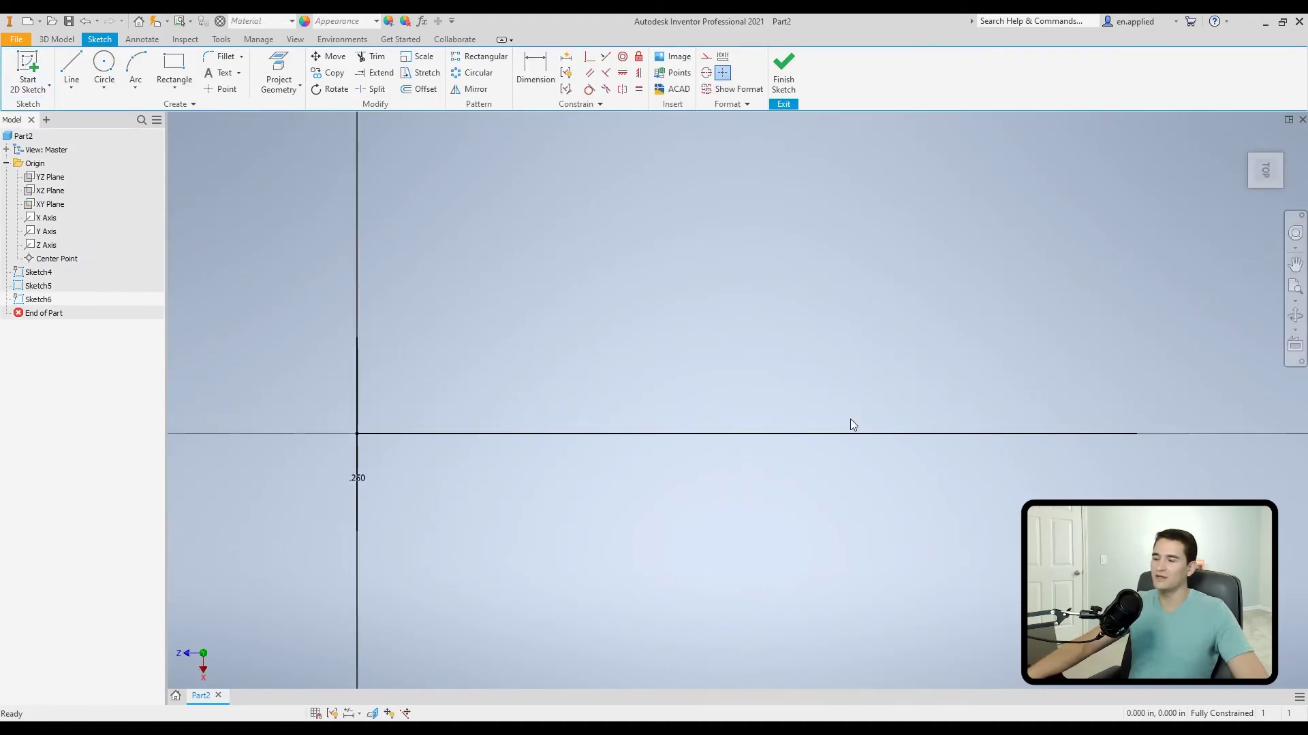
right_click(760, 280)
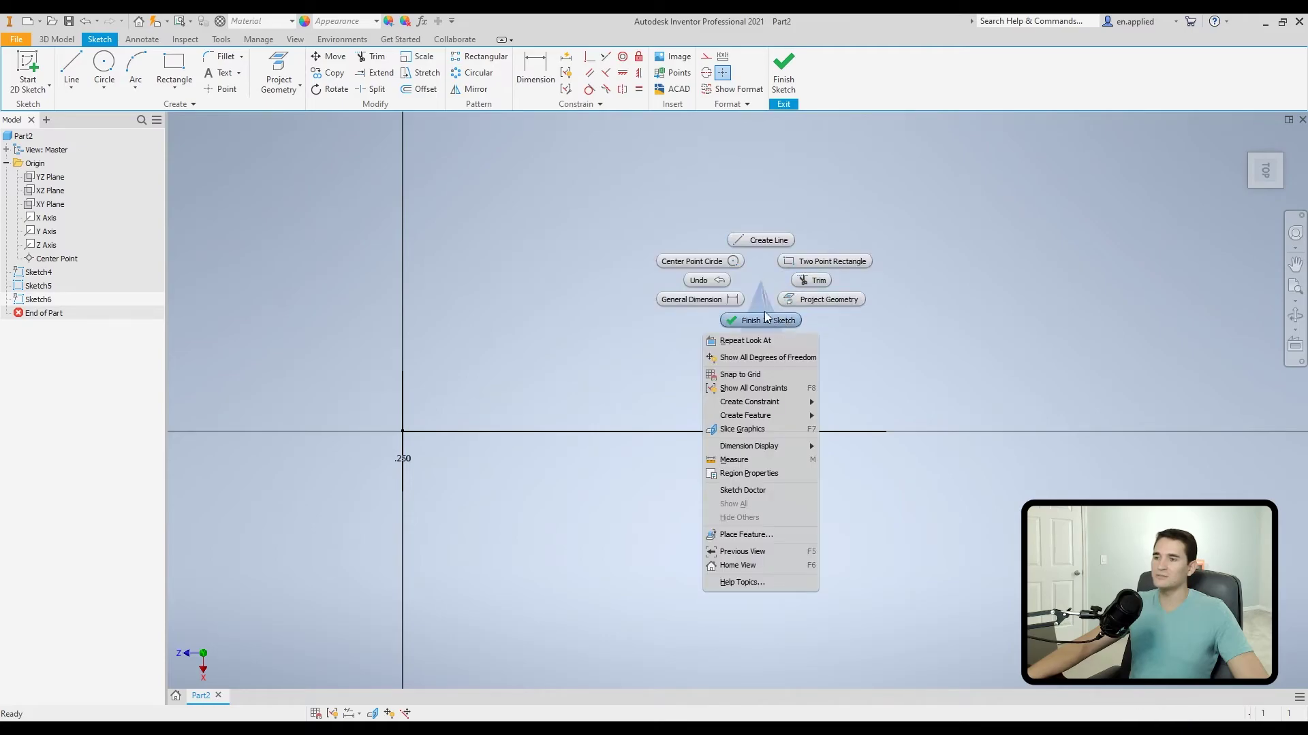
key("Escape")
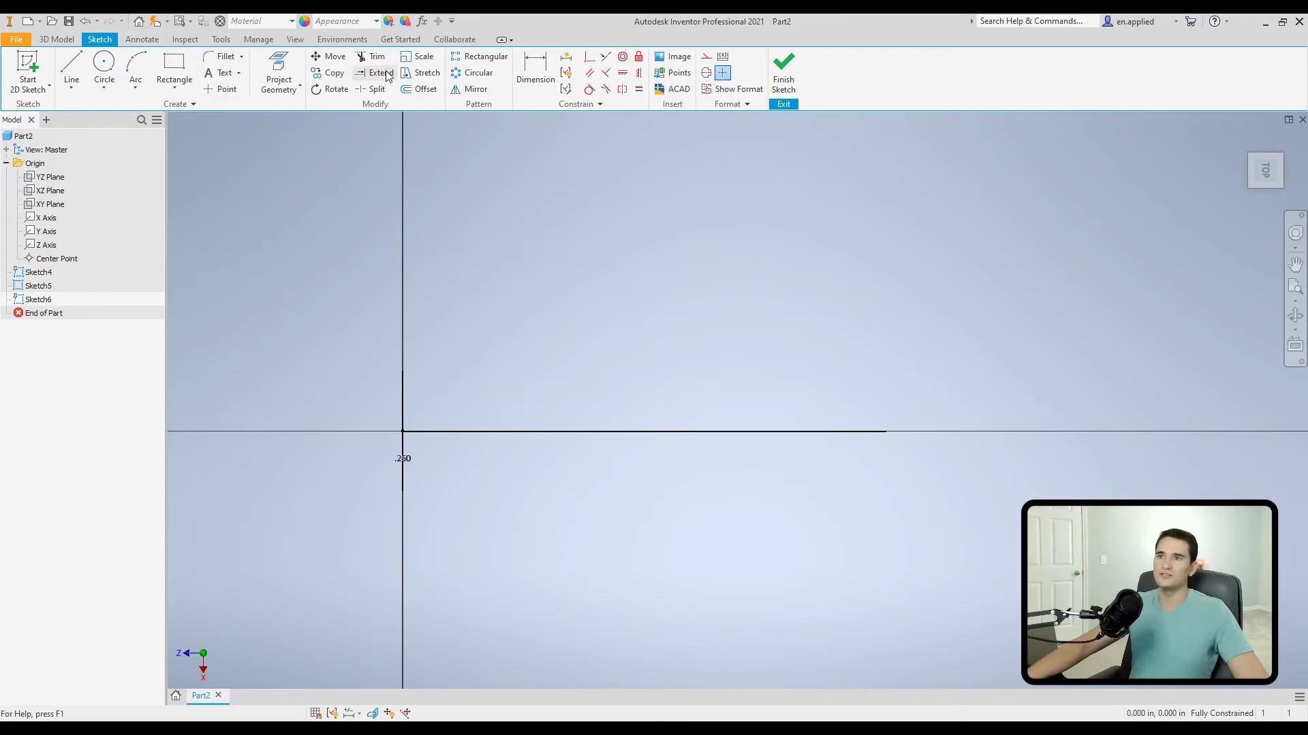
left_click(278, 65)
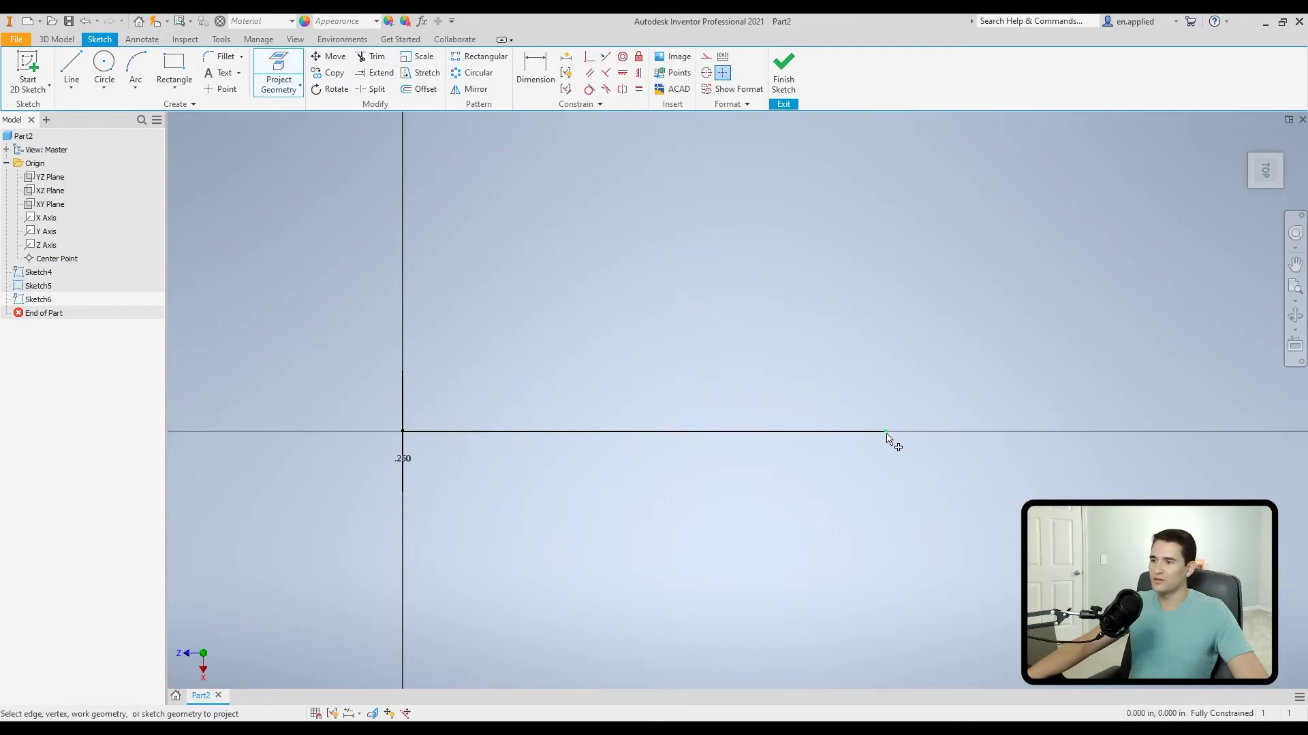
right_click(913, 276)
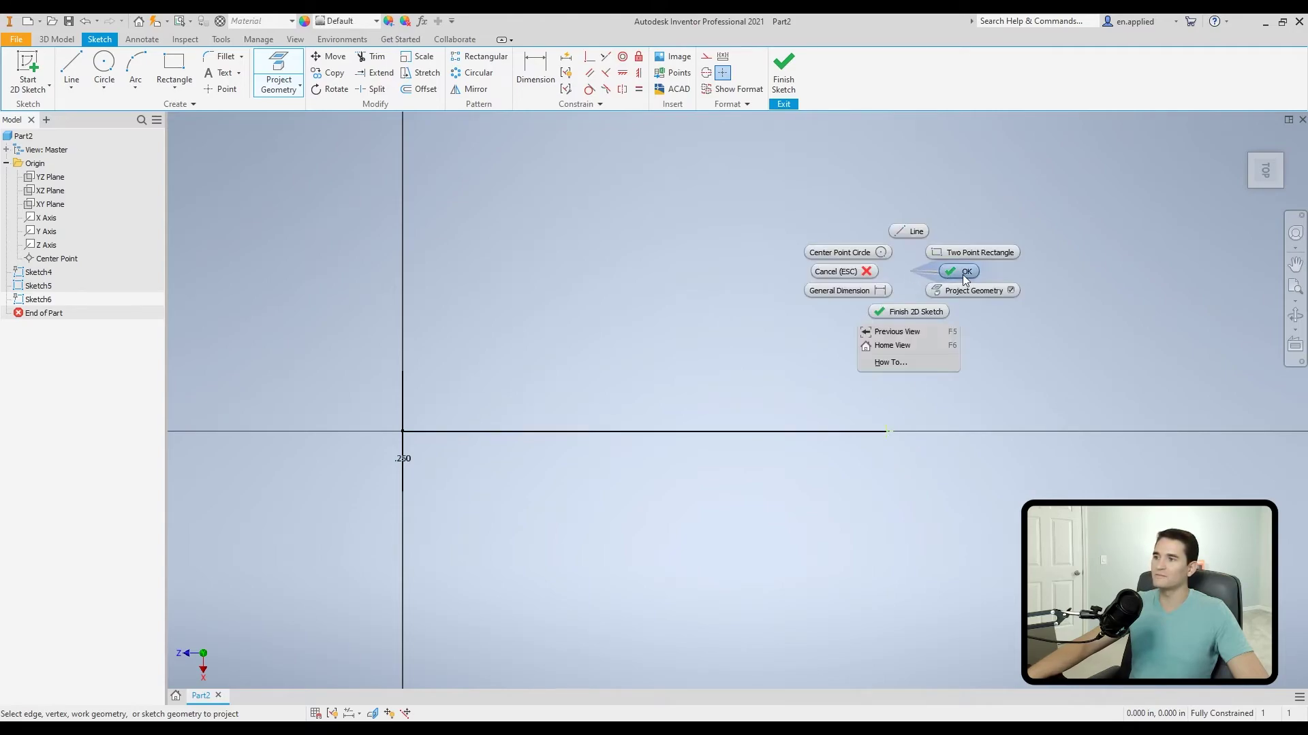
key("Escape")
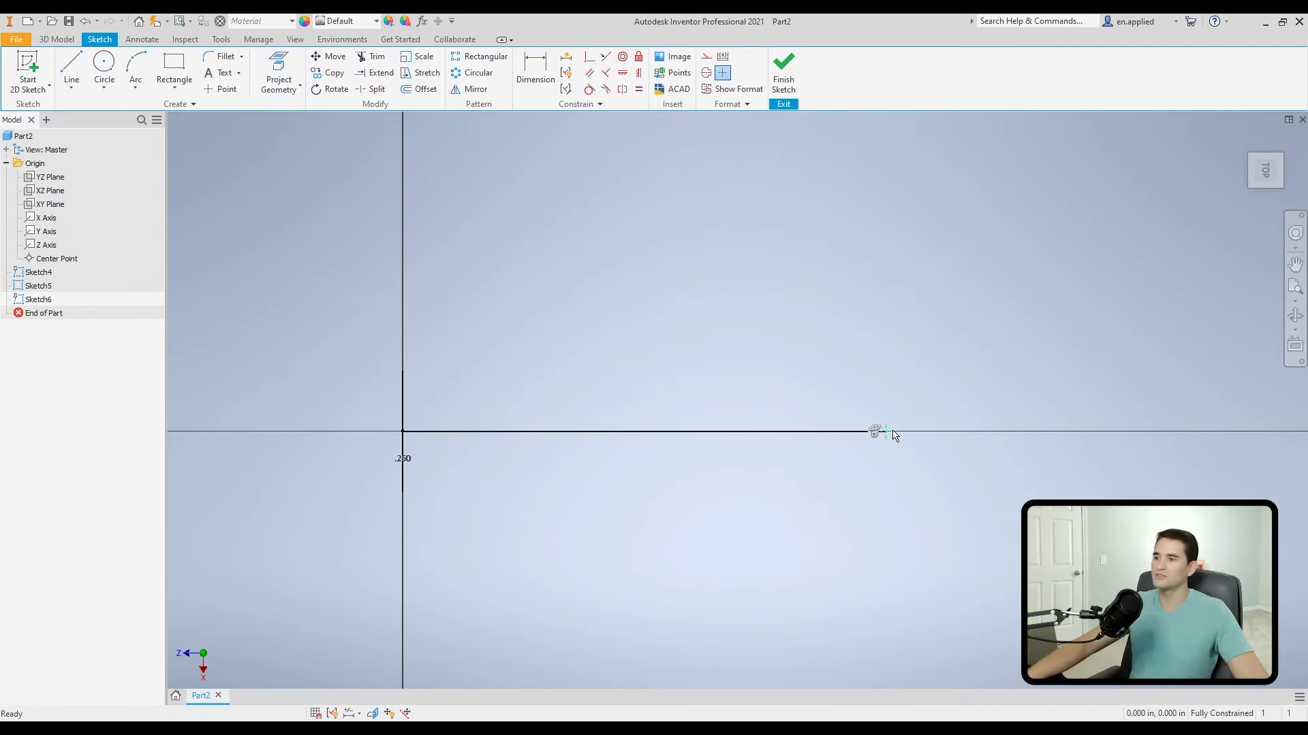
Draw a line from the projected path endpoint perpendicular to the path and convert it to construction.
left_click(723, 74)
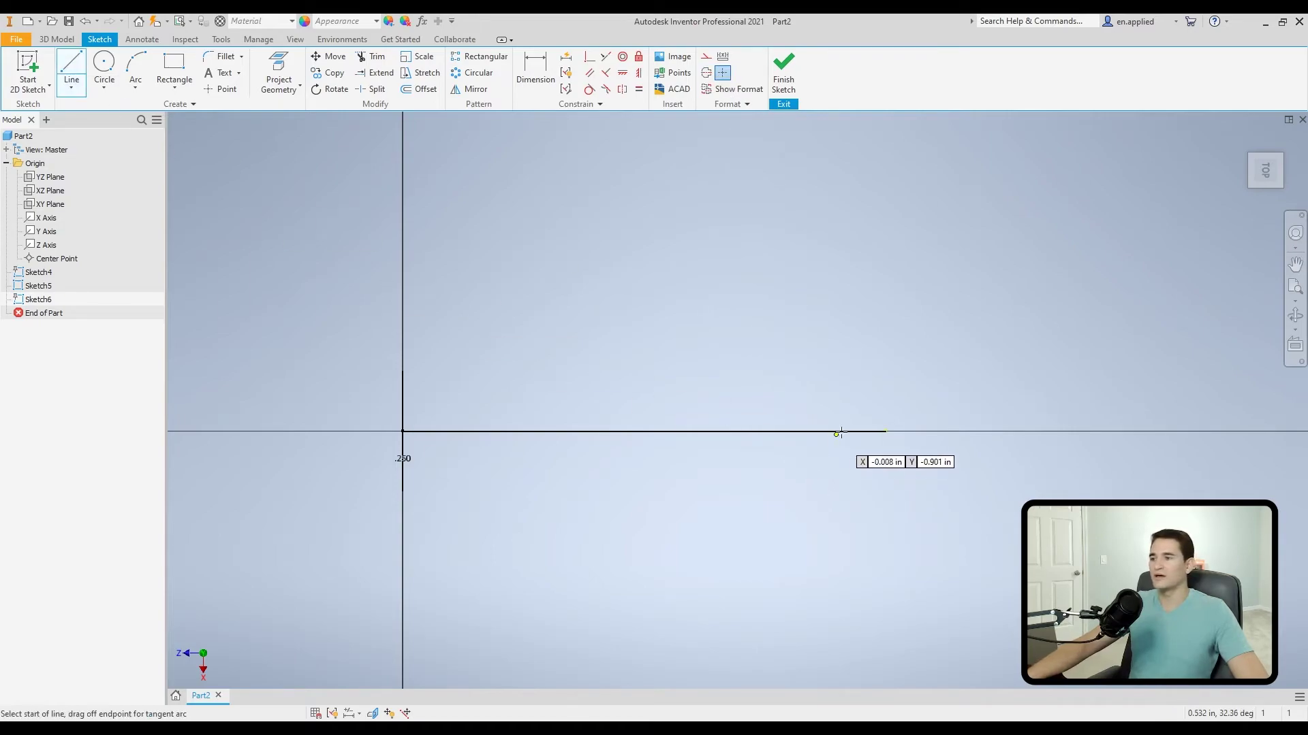
left_click(885, 432)
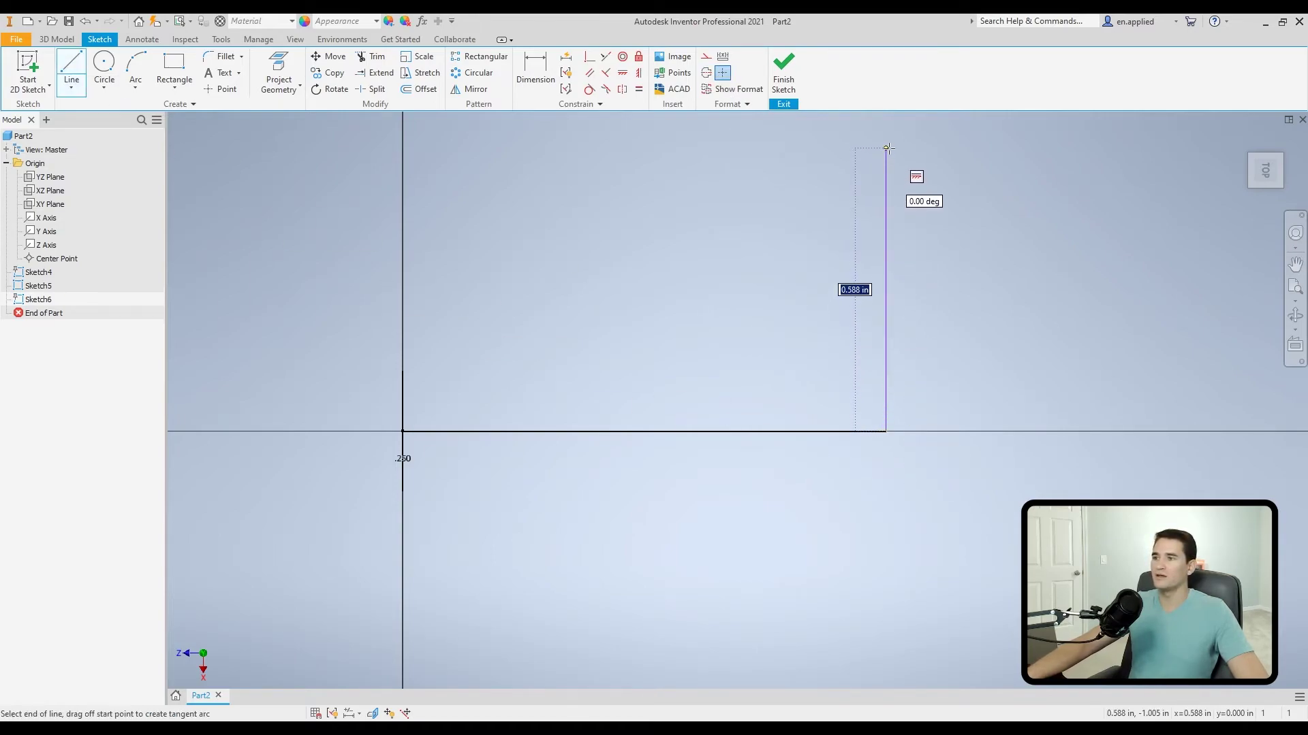
scroll(879, 170, "up", 2)
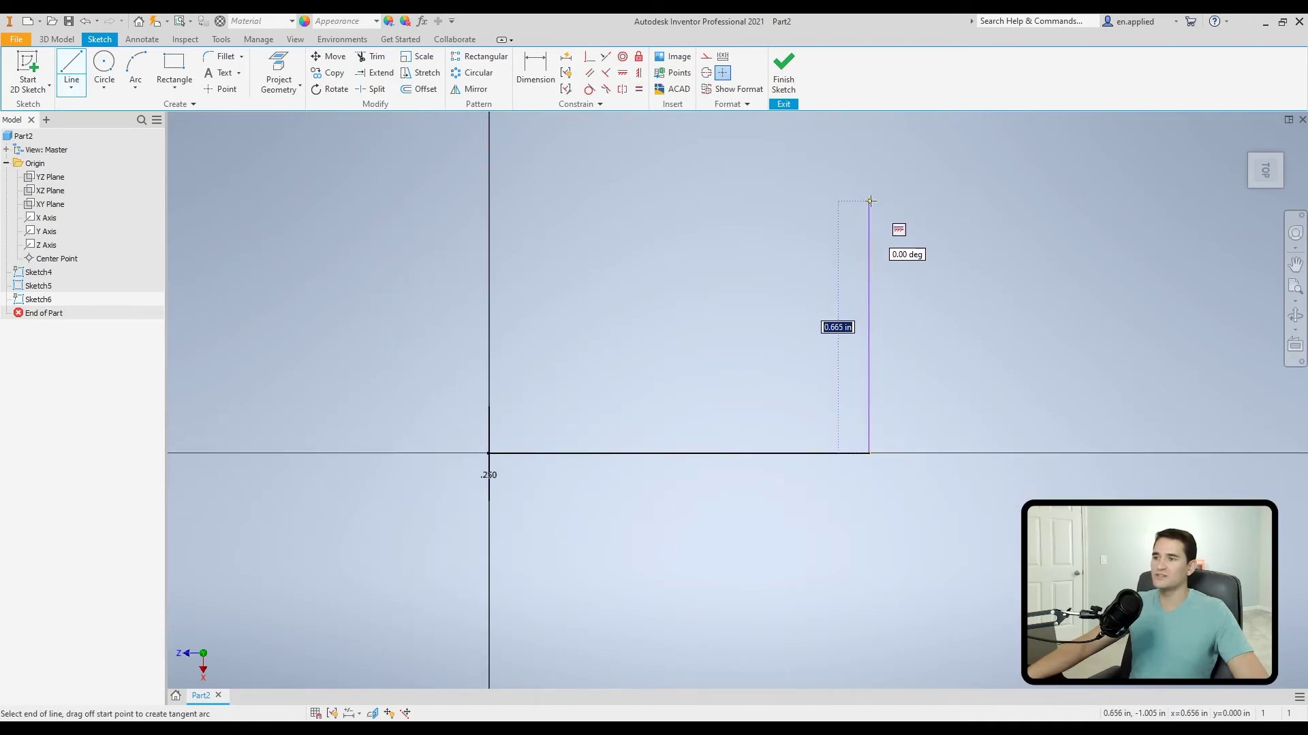
left_click(871, 166)
right_click(934, 192)
left_click(892, 209)
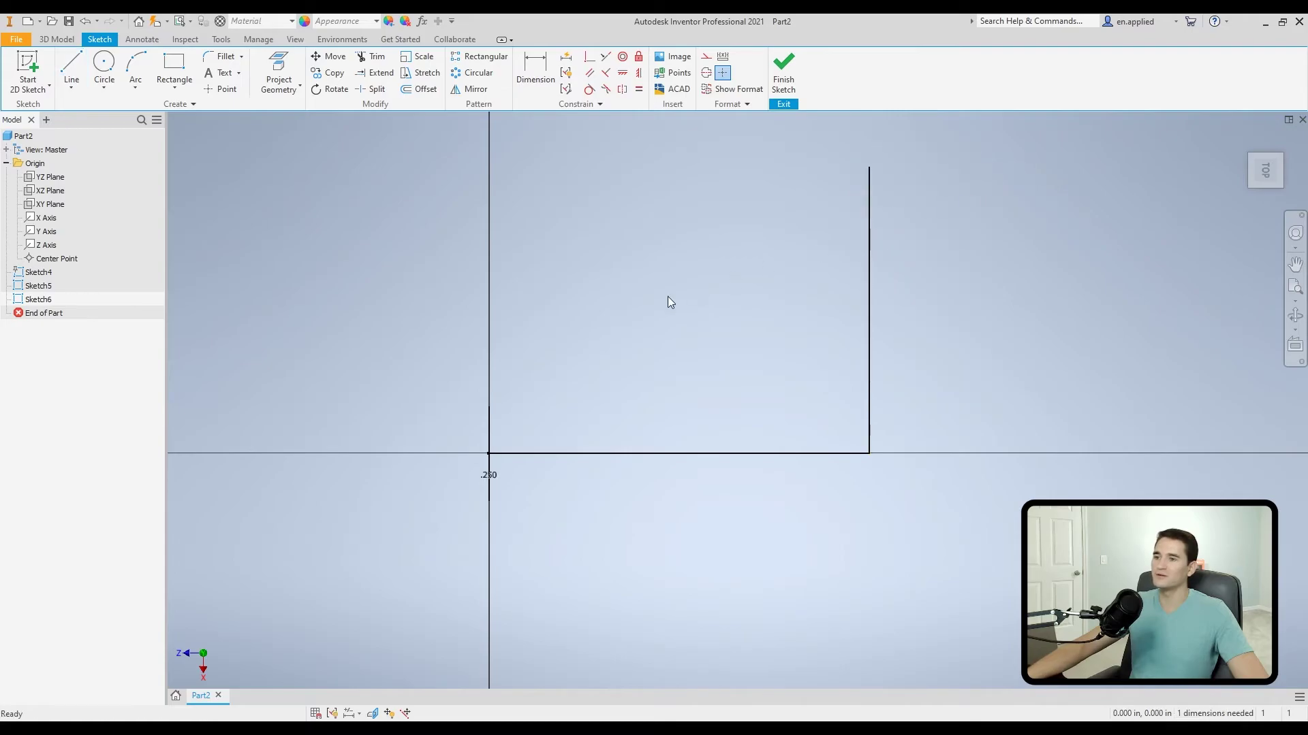
right_click(871, 272)
left_click(931, 275)
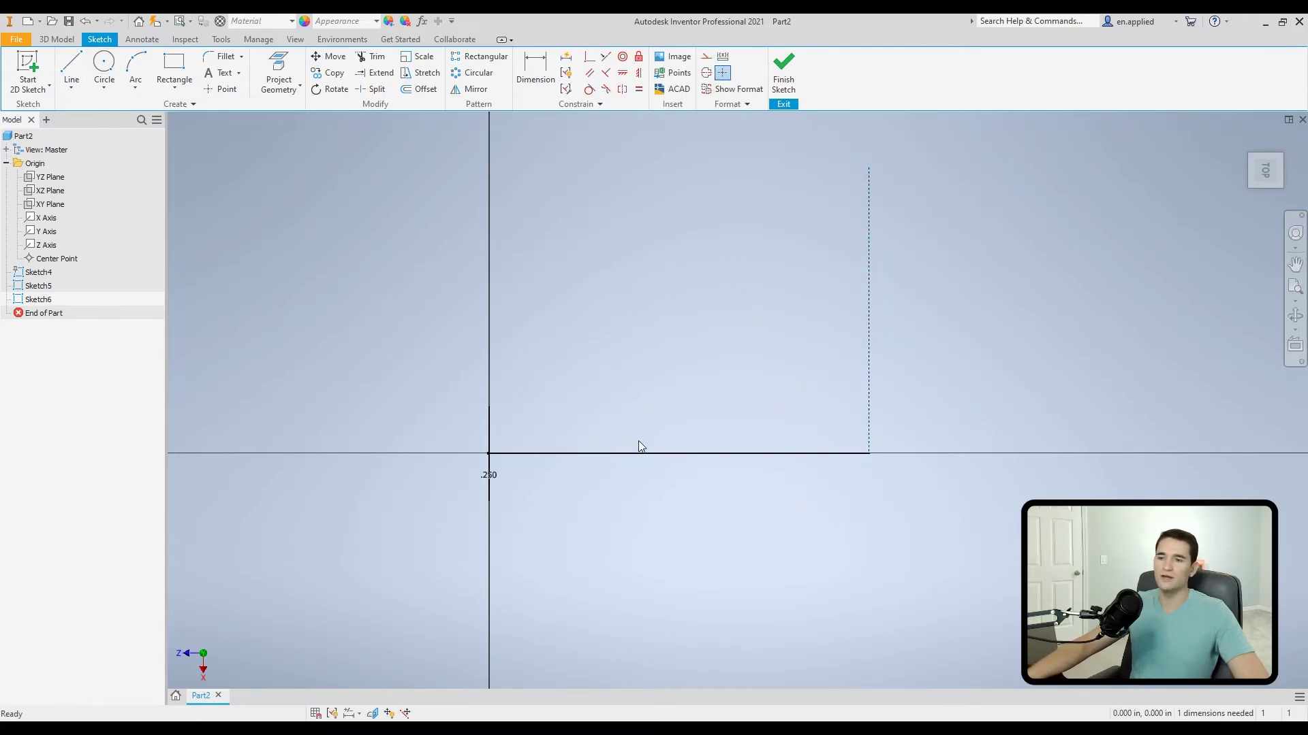
Project the profile circle into the sketch and convert the resulting line to construction.
mouse_move(636, 443)
middle_mouse_down("shift")
mouse_move(736, 462)
mouse_move(722, 450)
middle_mouse_up("shift")
left_click(279, 75)
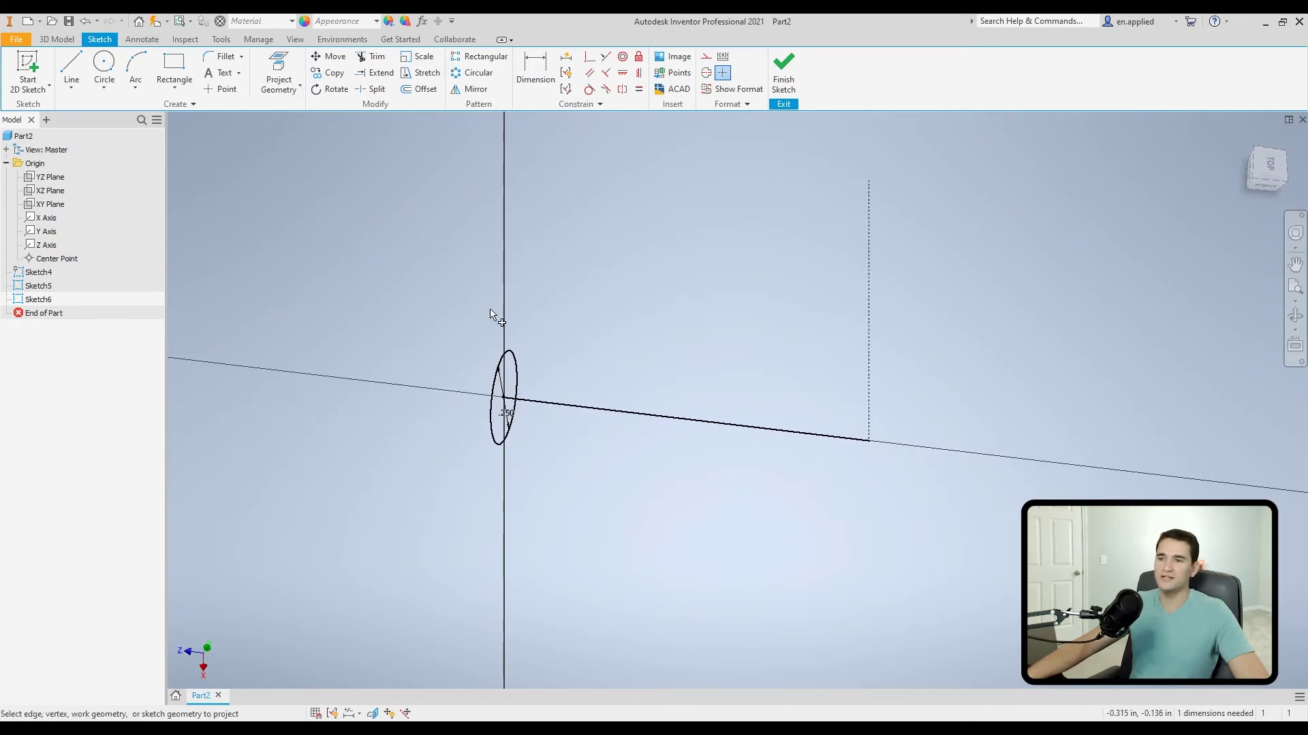
left_click(516, 355)
right_click(555, 338)
left_click(545, 366)
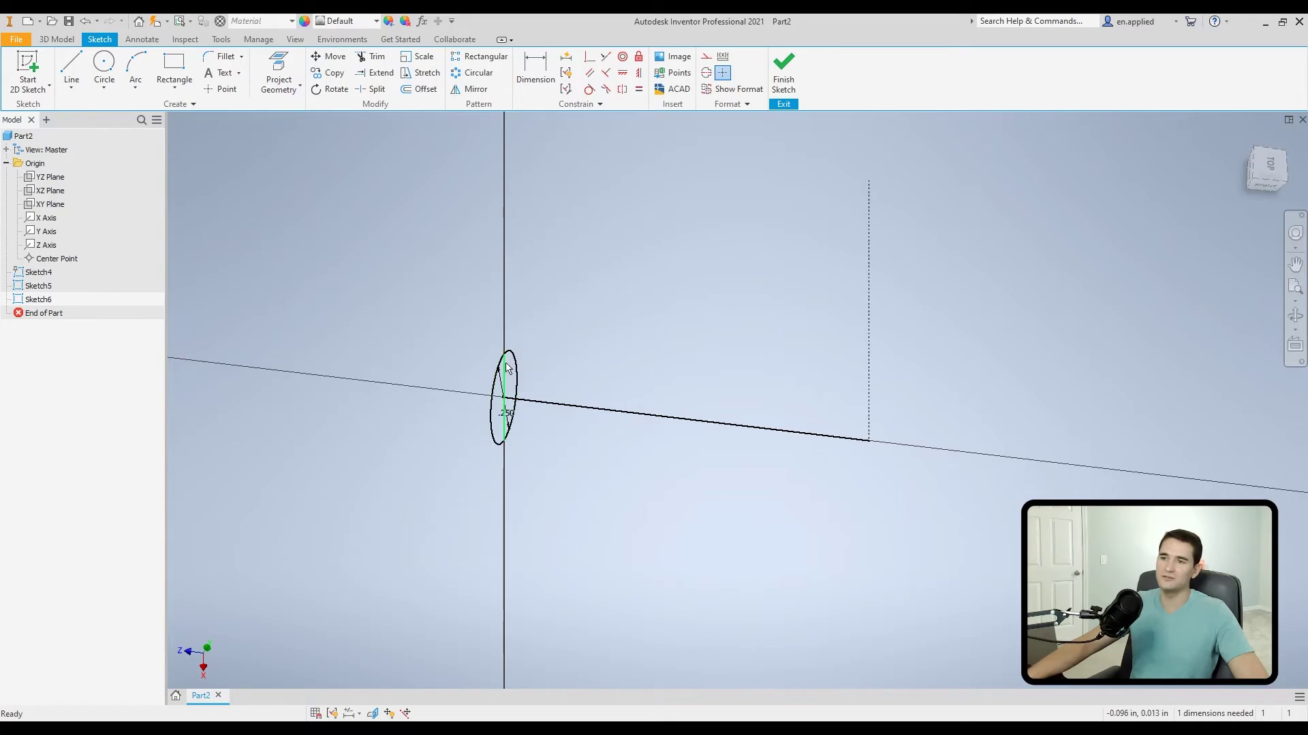
right_click(509, 363)
left_click(557, 370)
Draw a guide line from the projected circle's edge to the free end of the construction line, and finish the sketch.
key("l")
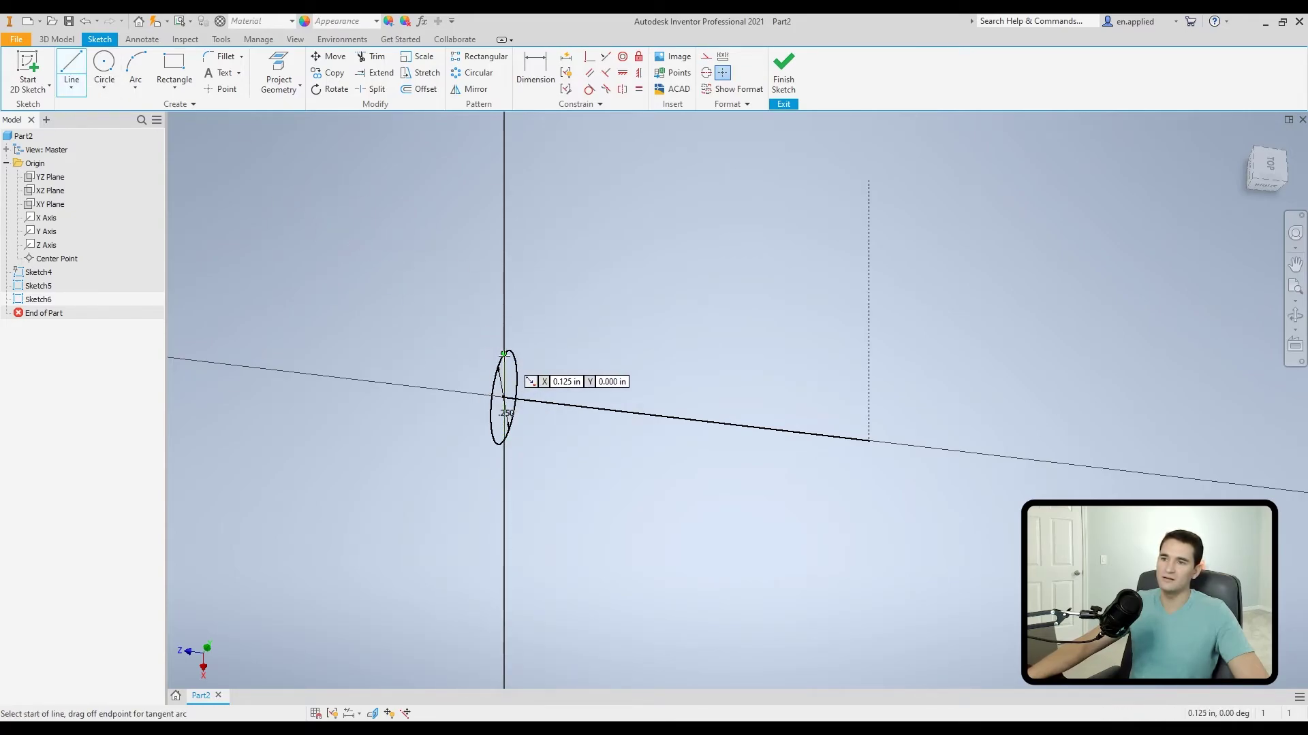
left_click(503, 354)
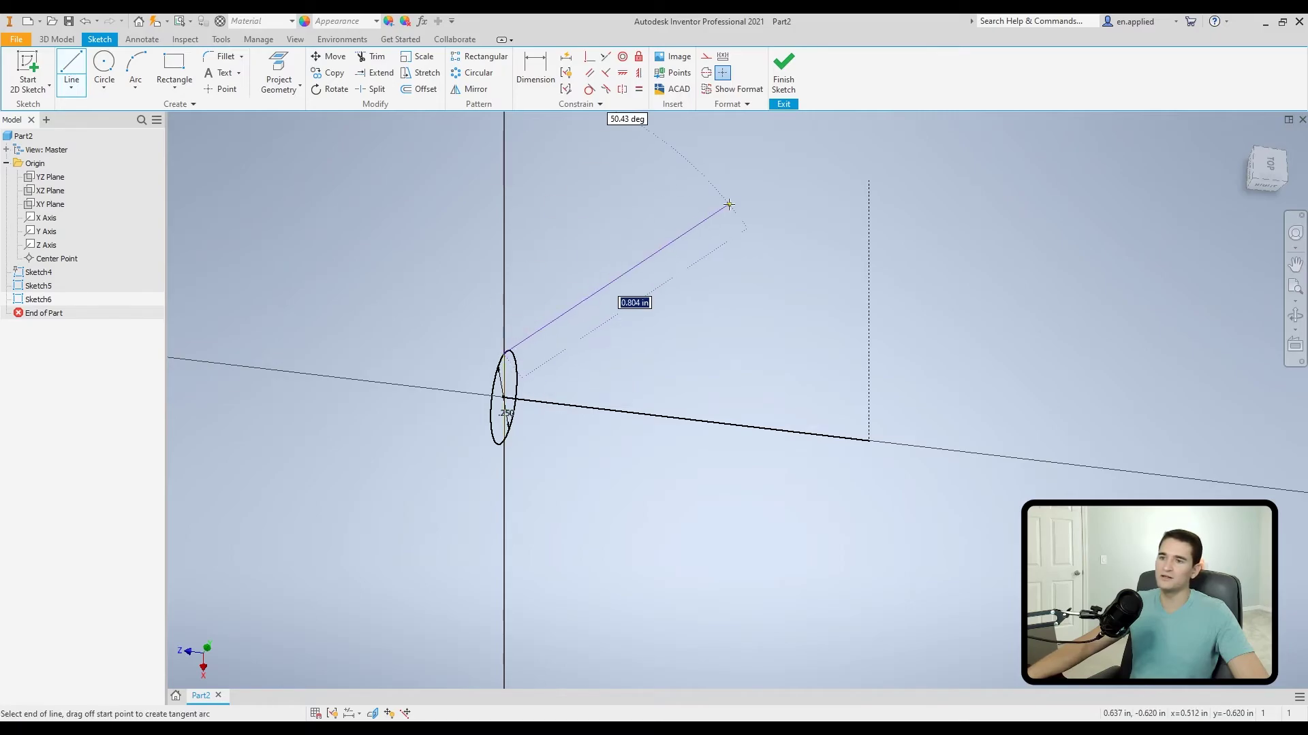
middle_click_drag(518, 330, 447, 400)
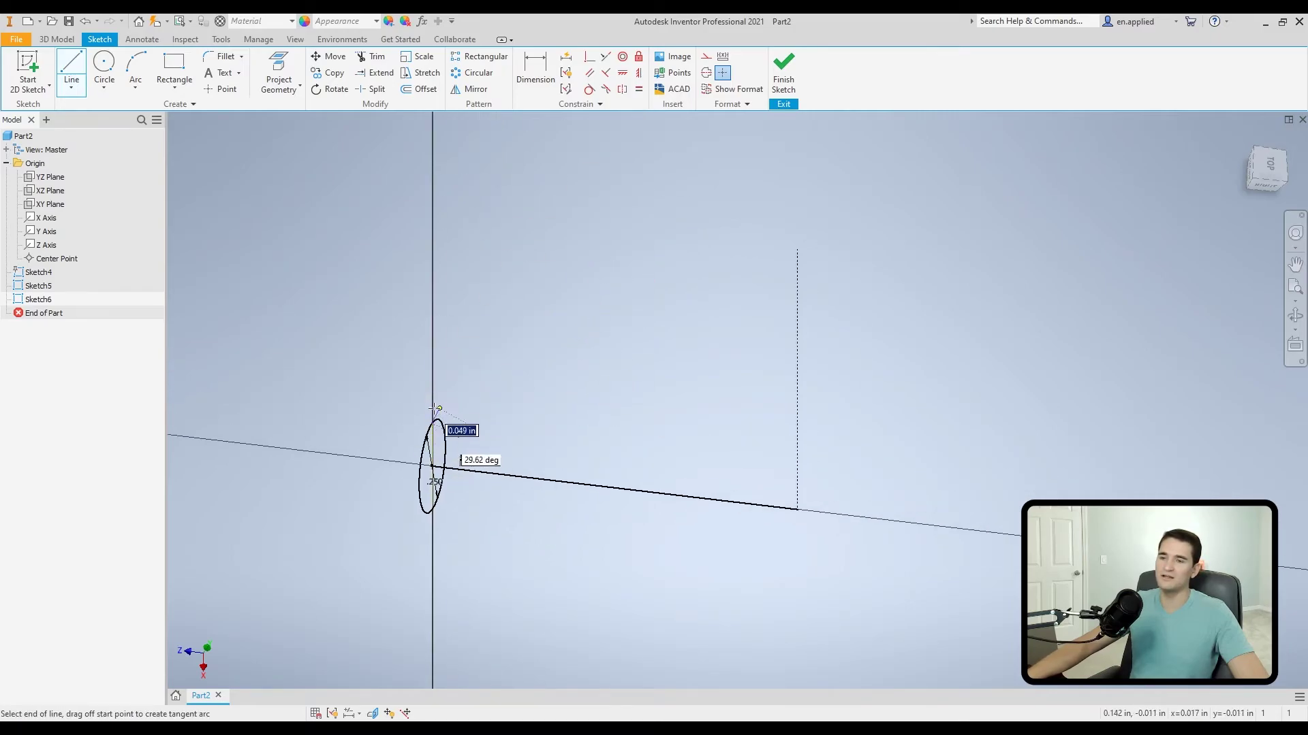
left_click(796, 247)
right_click(695, 208)
left_click(694, 169)
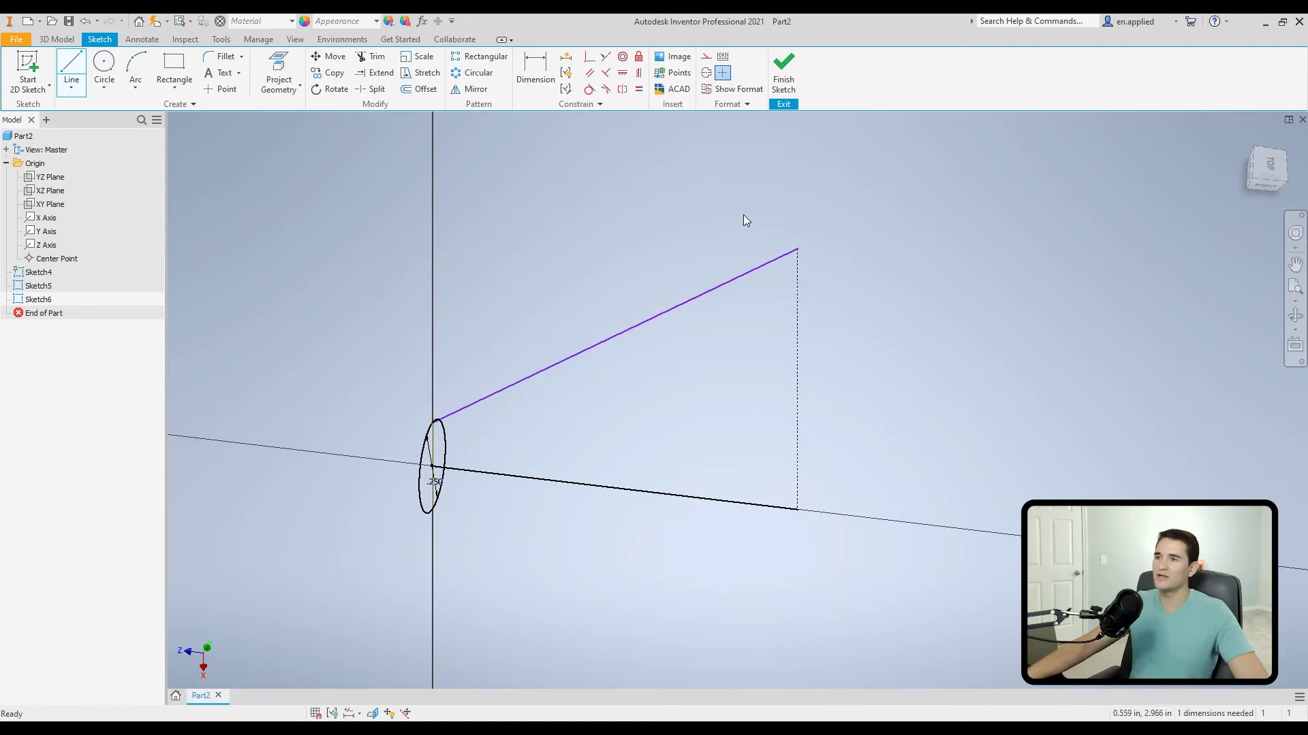
left_click(783, 71)
Start a sweep of the circular profile along the straight path line.
mouse_move(730, 484)
middle_mouse_down("shift")
mouse_move(701, 531)
mouse_move(662, 438)
mouse_move(642, 464)
mouse_move(662, 485)
mouse_move(640, 467)
mouse_move(681, 436)
middle_mouse_up("shift")
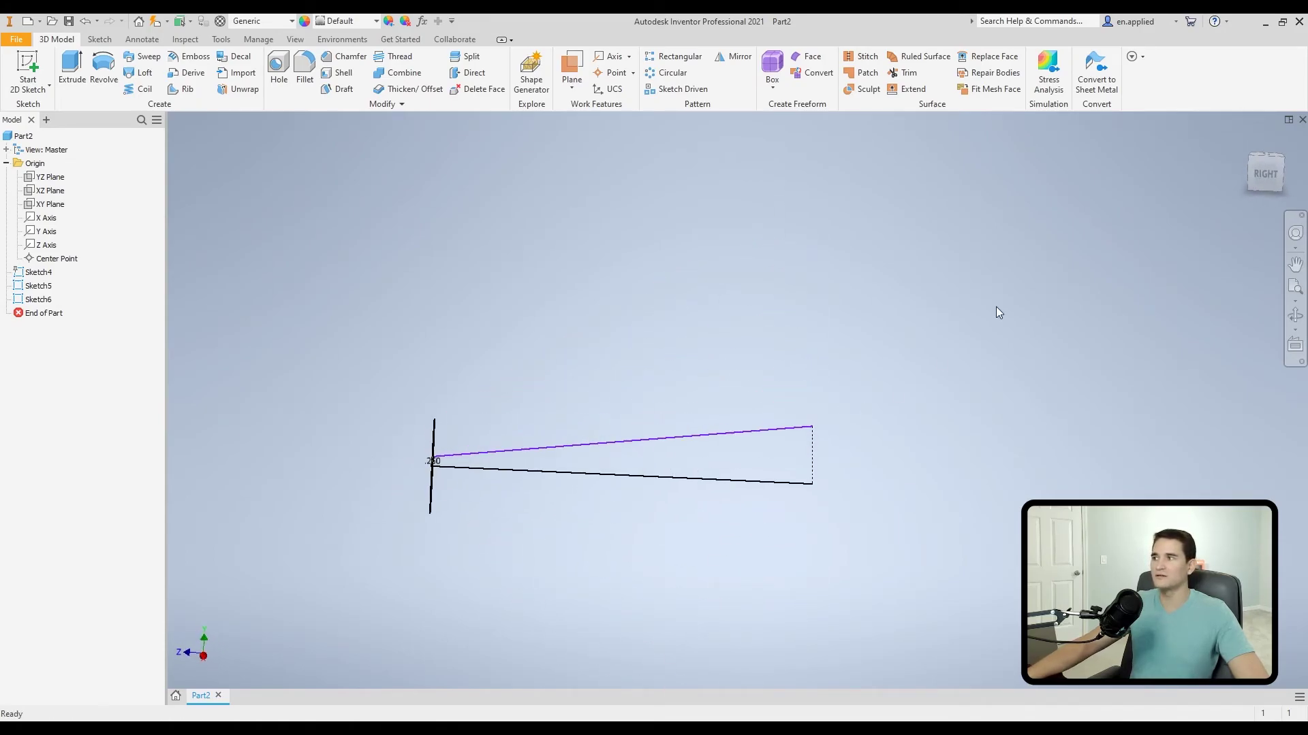
left_click(1245, 139)
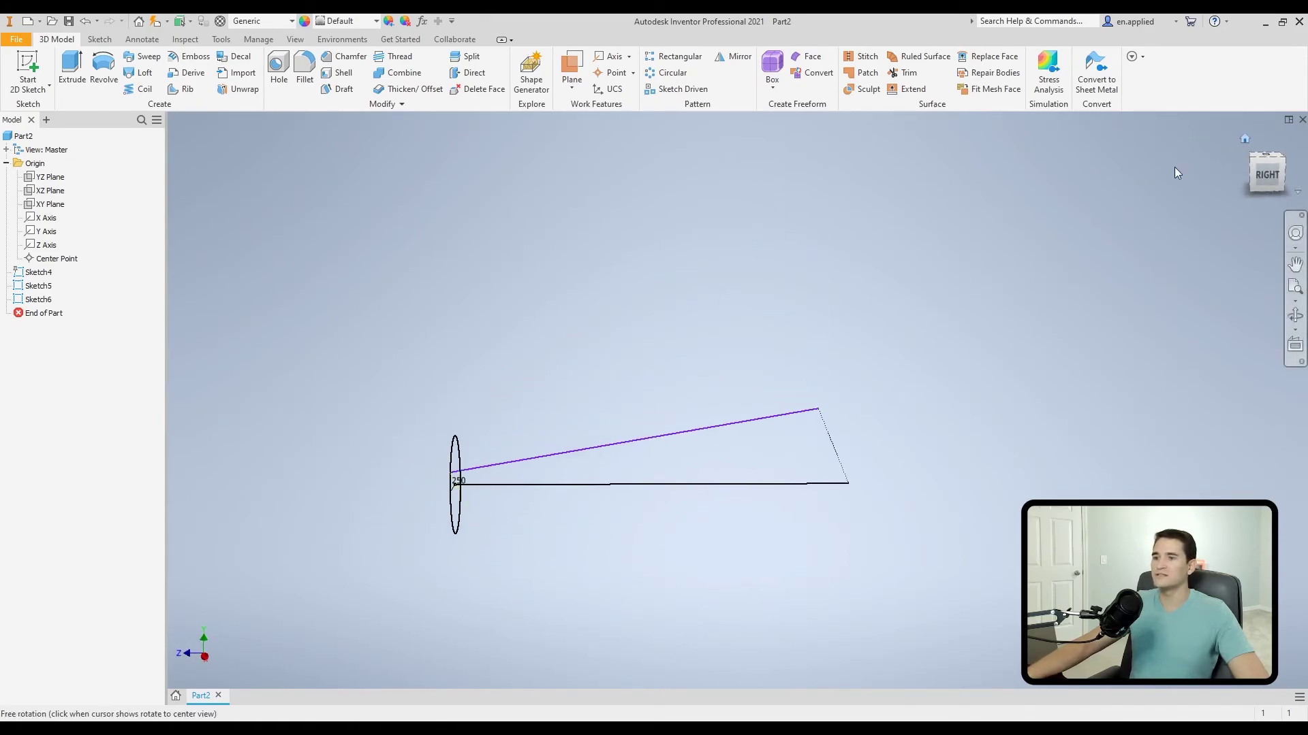
left_click(143, 56)
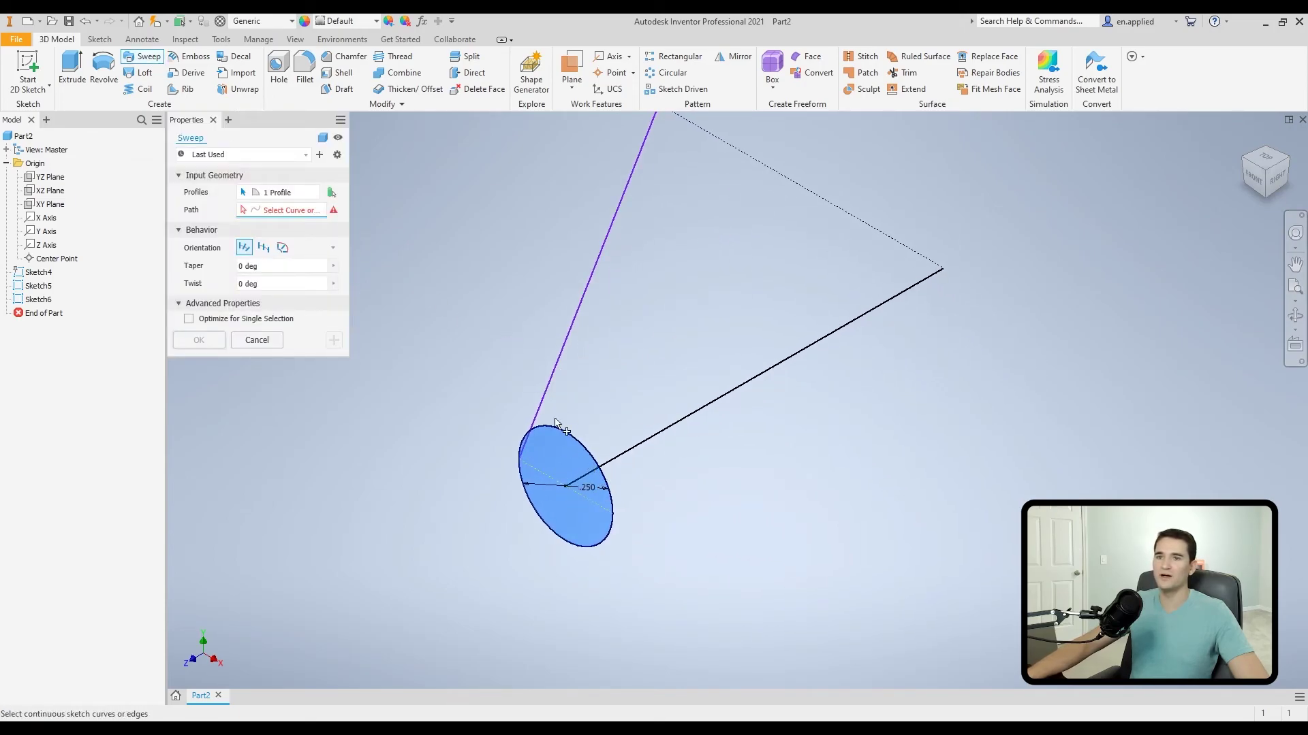
left_click(712, 407)
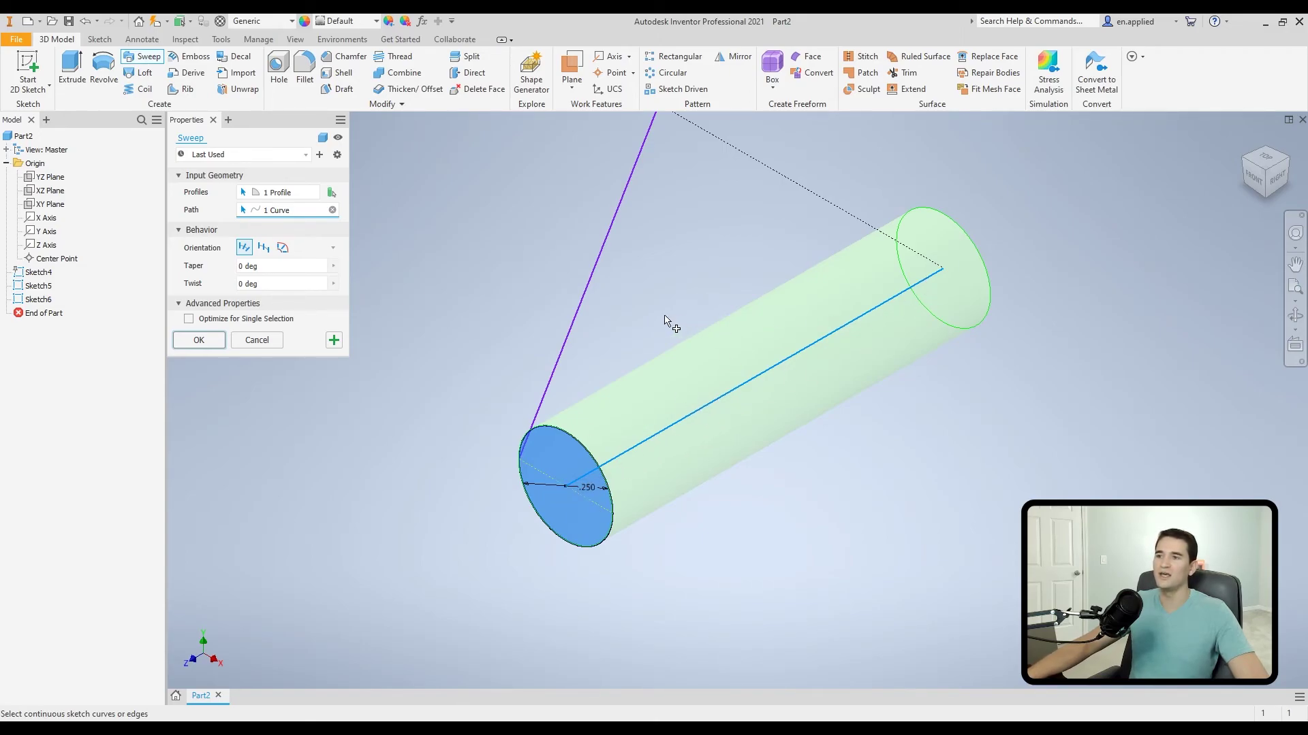
Set the sweep's orientation to Guide, pick the angled line as the guide rail, and create the sweep.
left_click(283, 248)
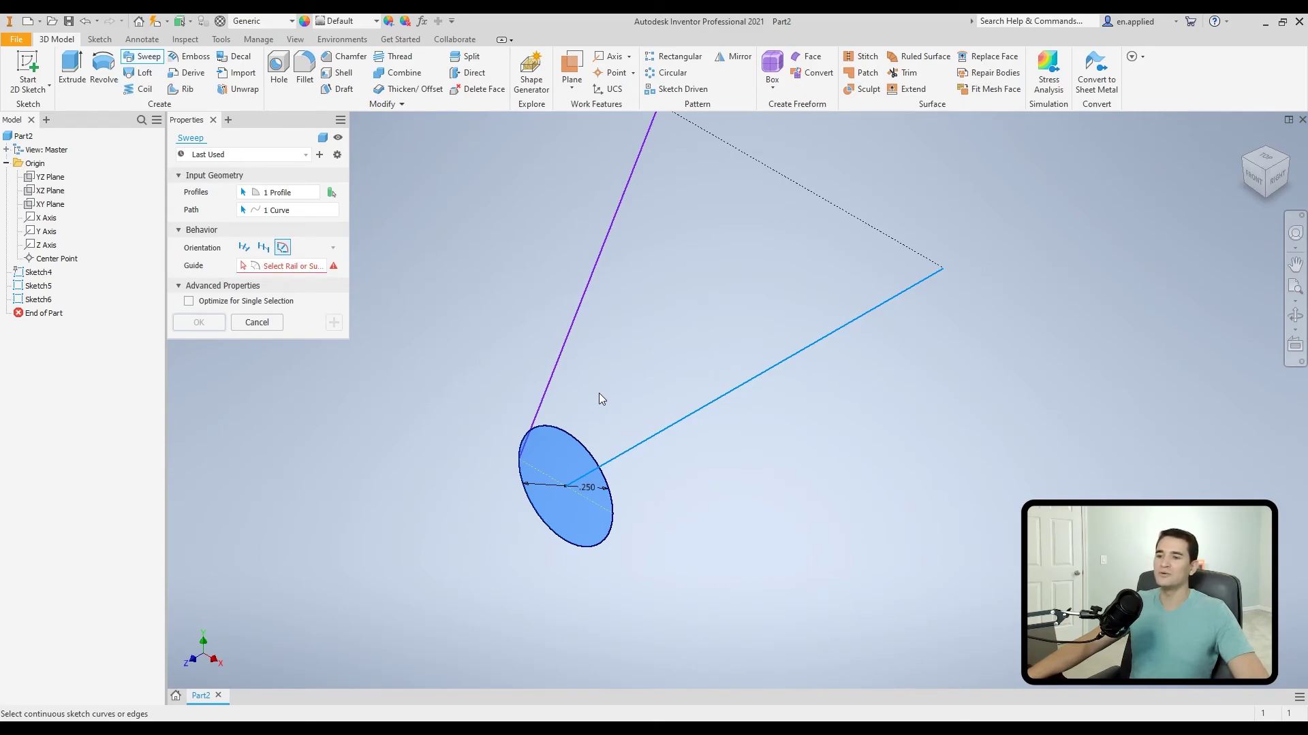
scroll(599, 393, "down", 1)
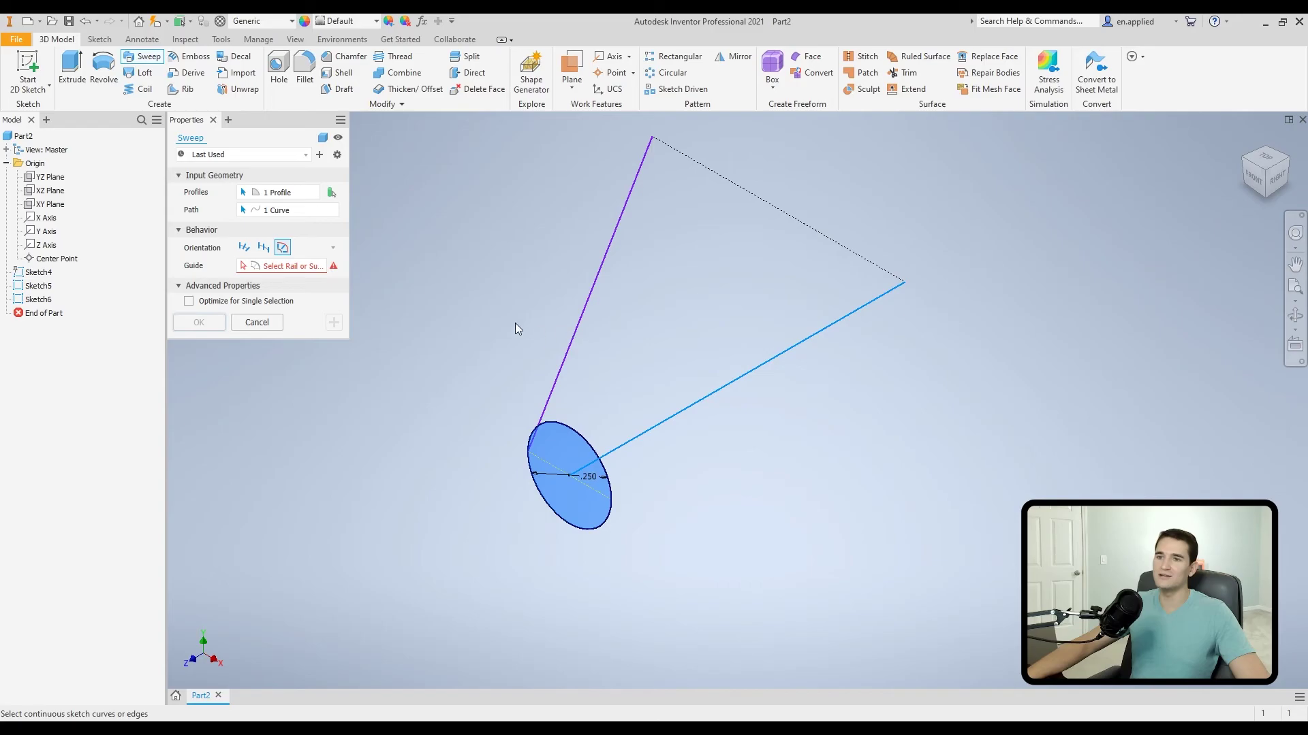
left_click(280, 267)
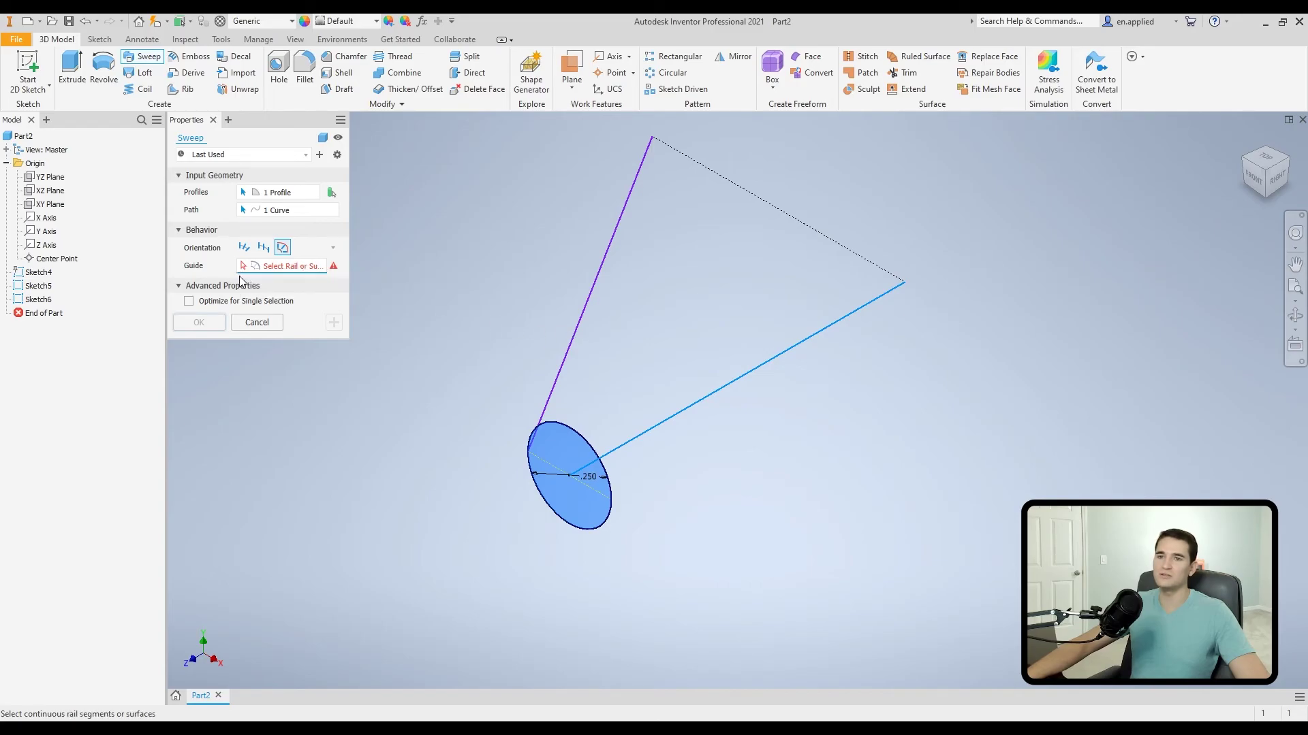
left_click(579, 326)
scroll(789, 332, "down", 3)
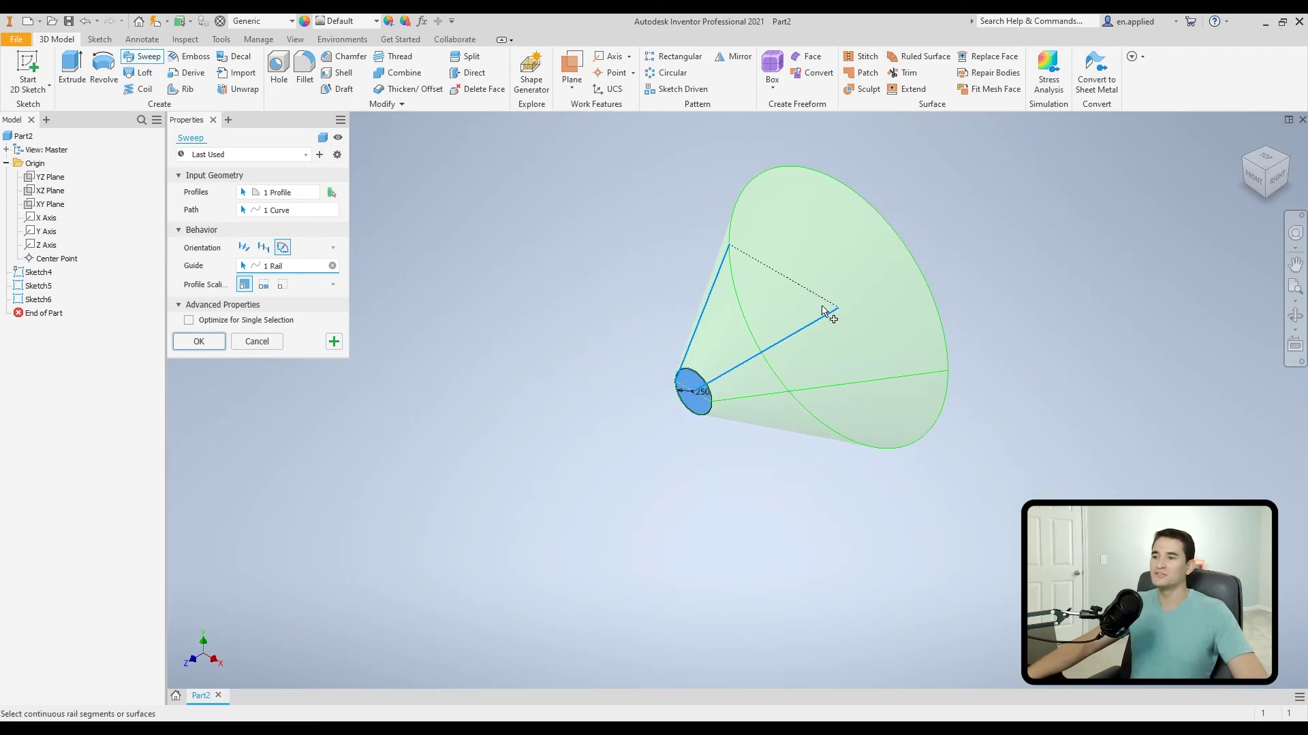
middle_click_drag(829, 320, 865, 354, "shift")
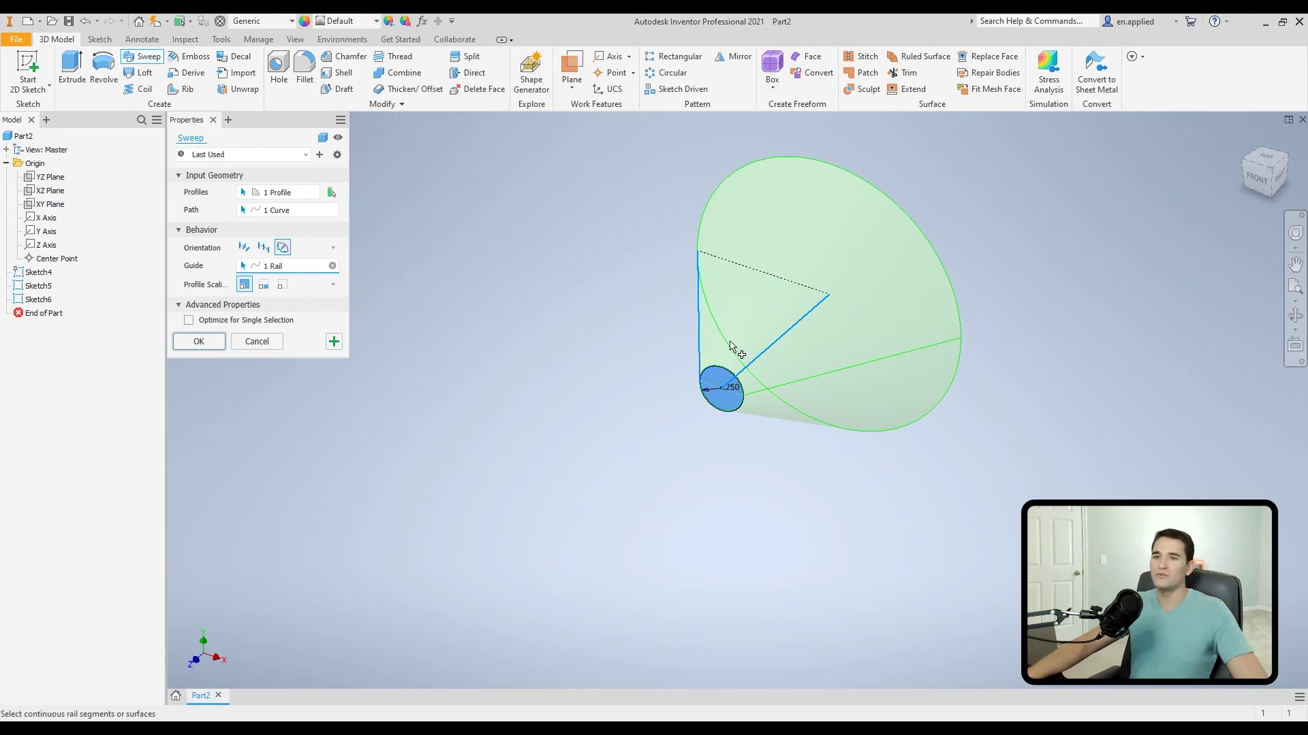
left_click(197, 343)
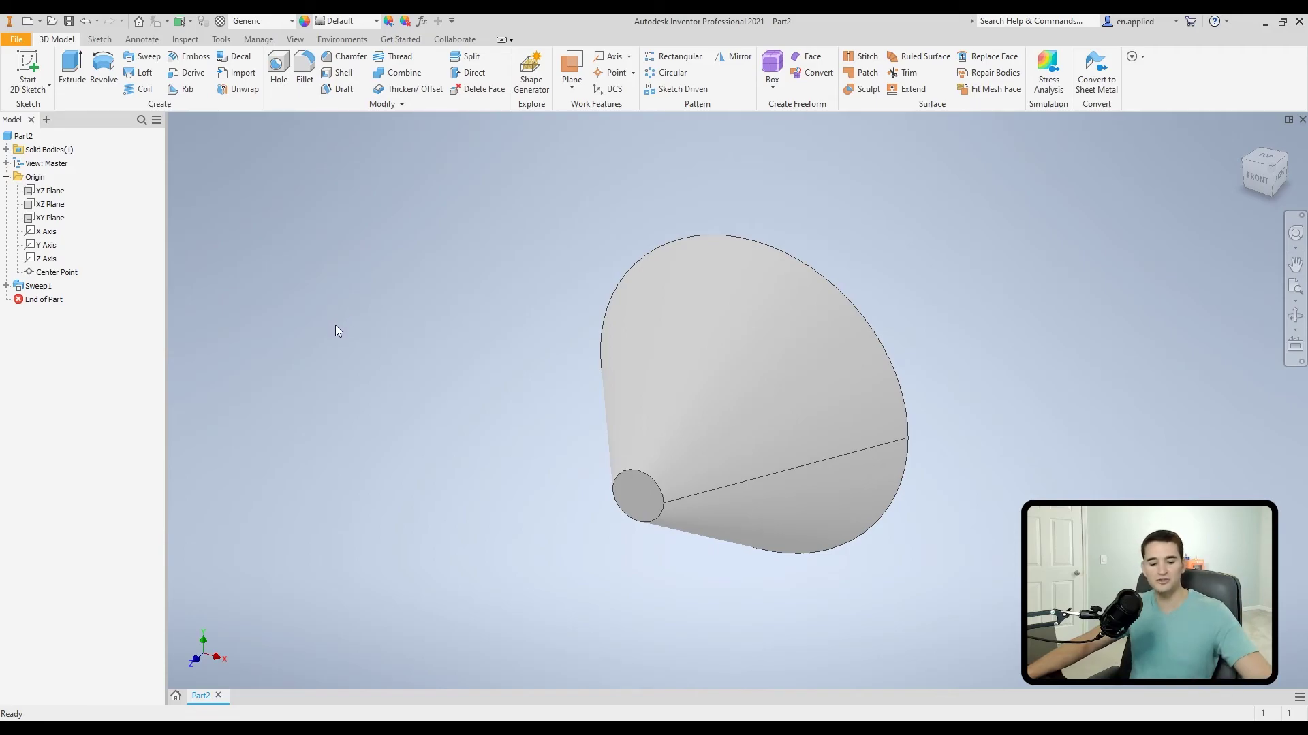
Undo the guided sweep and set it up again with the circle, the straight path and the angled line as guide rail.
key("ctrl+z")
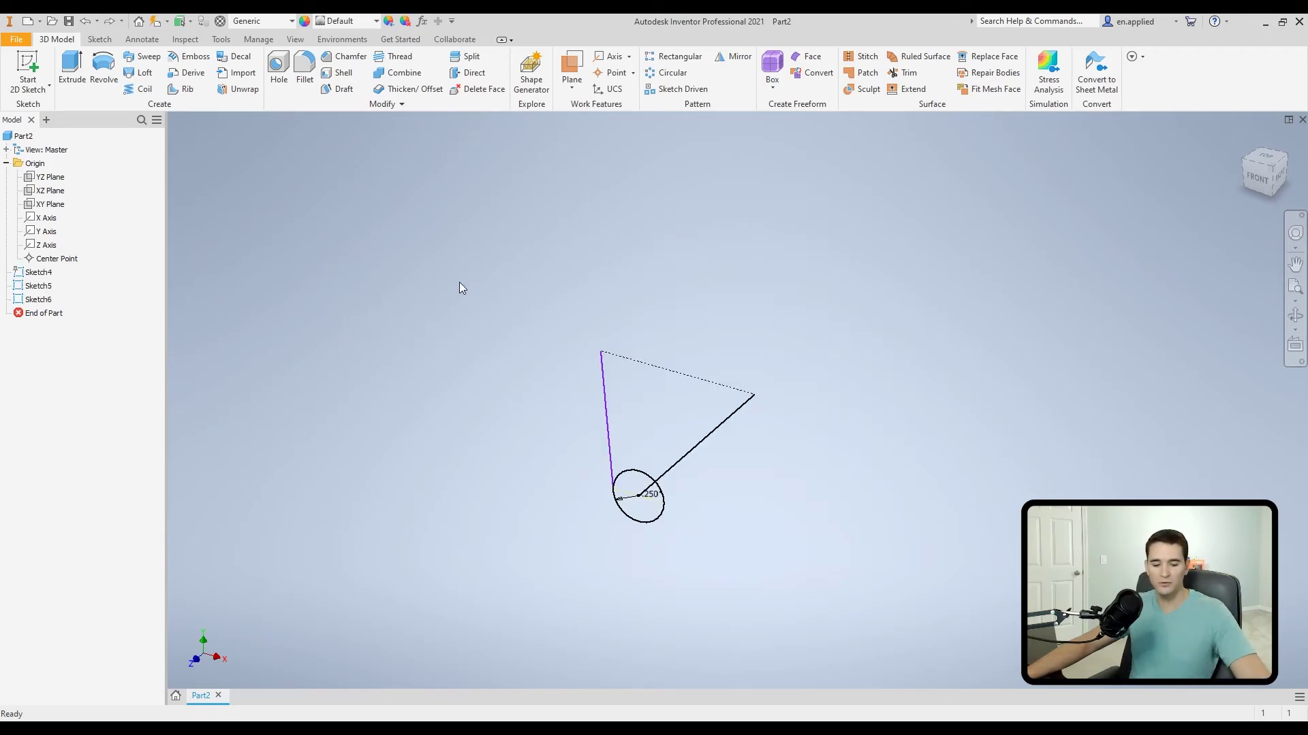
left_click(143, 56)
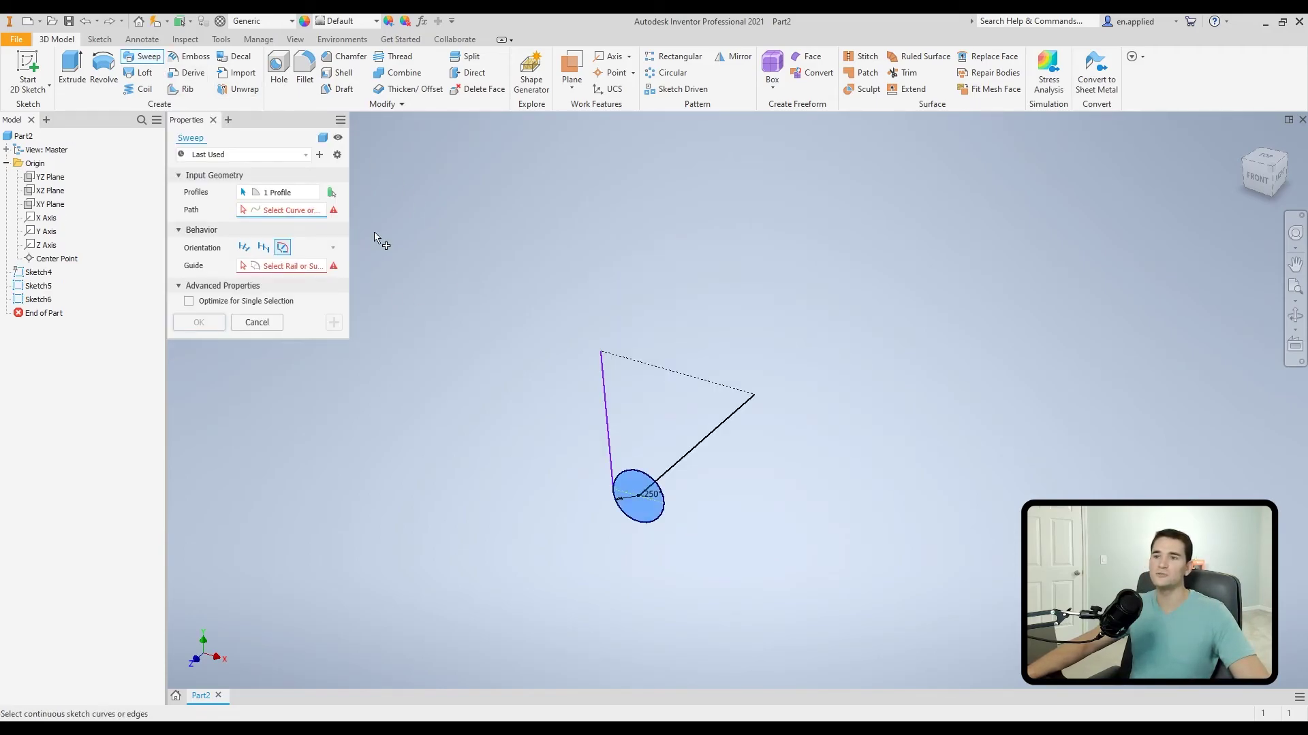
left_click(727, 421)
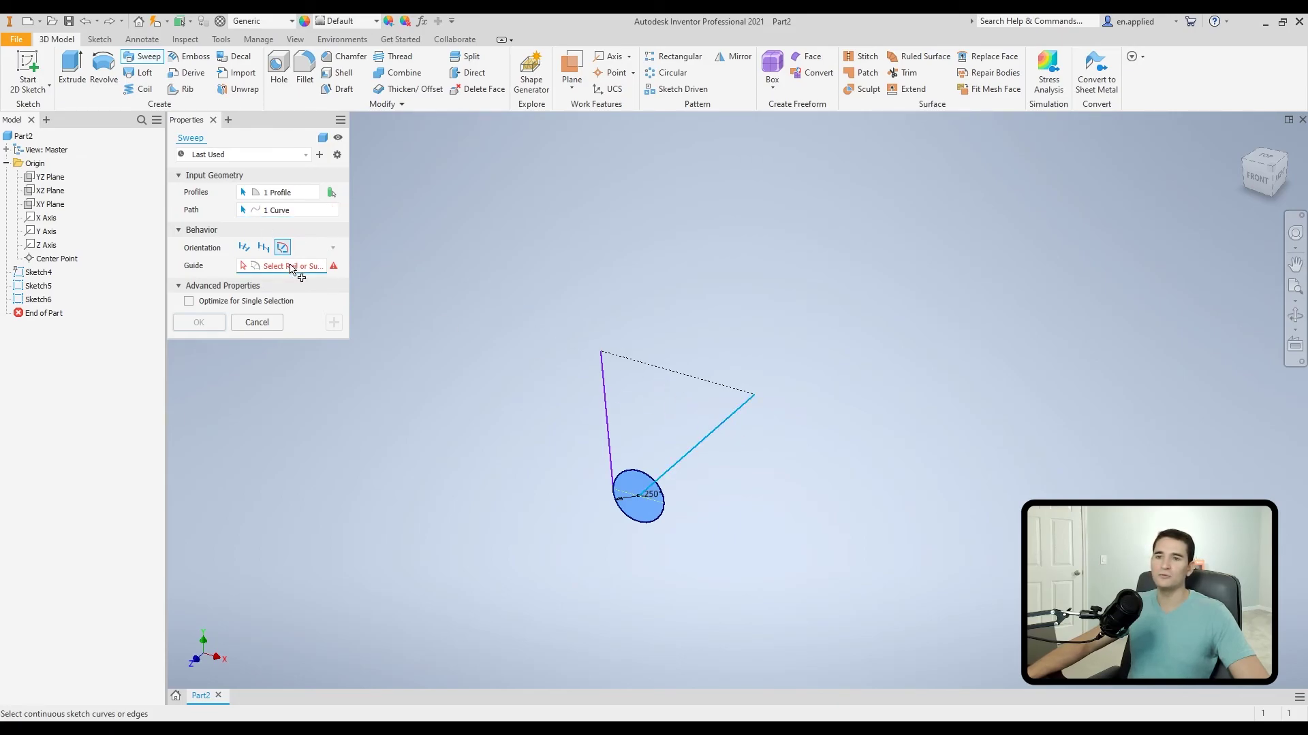
left_click(608, 439)
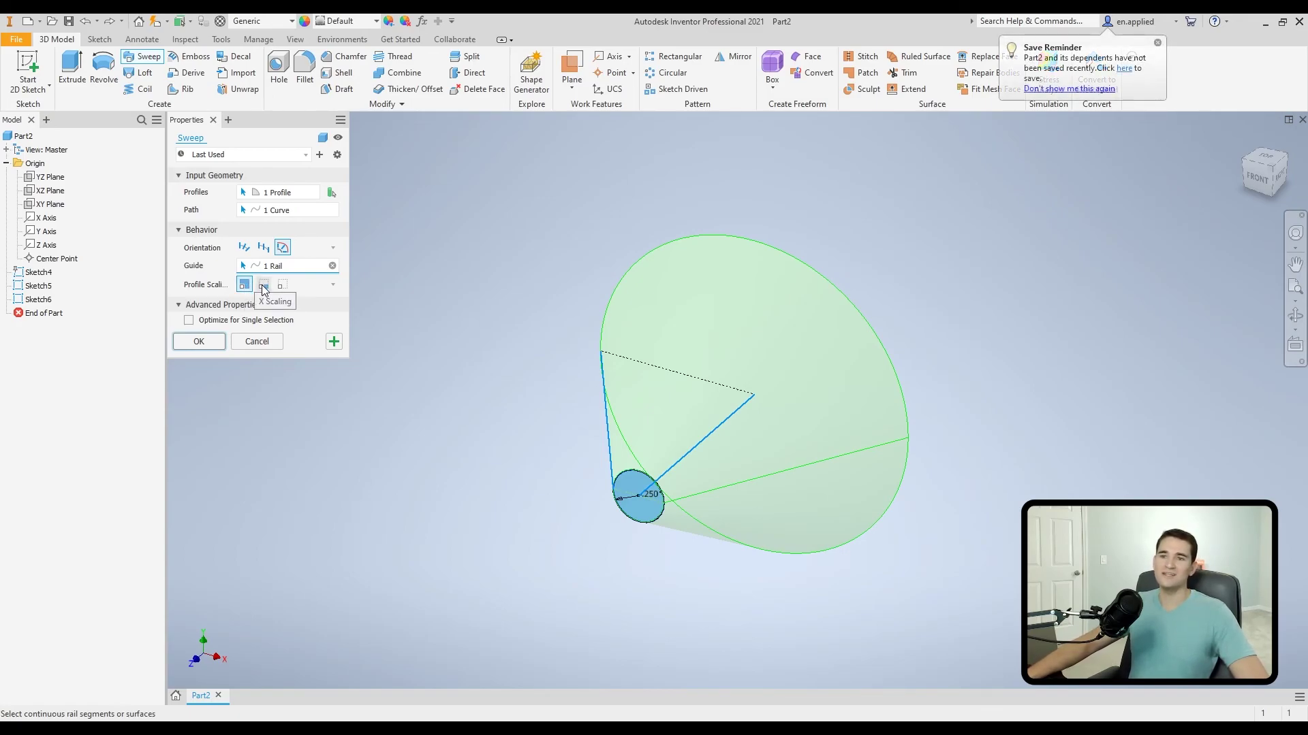
Compare X Scaling with the default profile scaling on the guided sweep, ending on X Scaling.
left_click(263, 284)
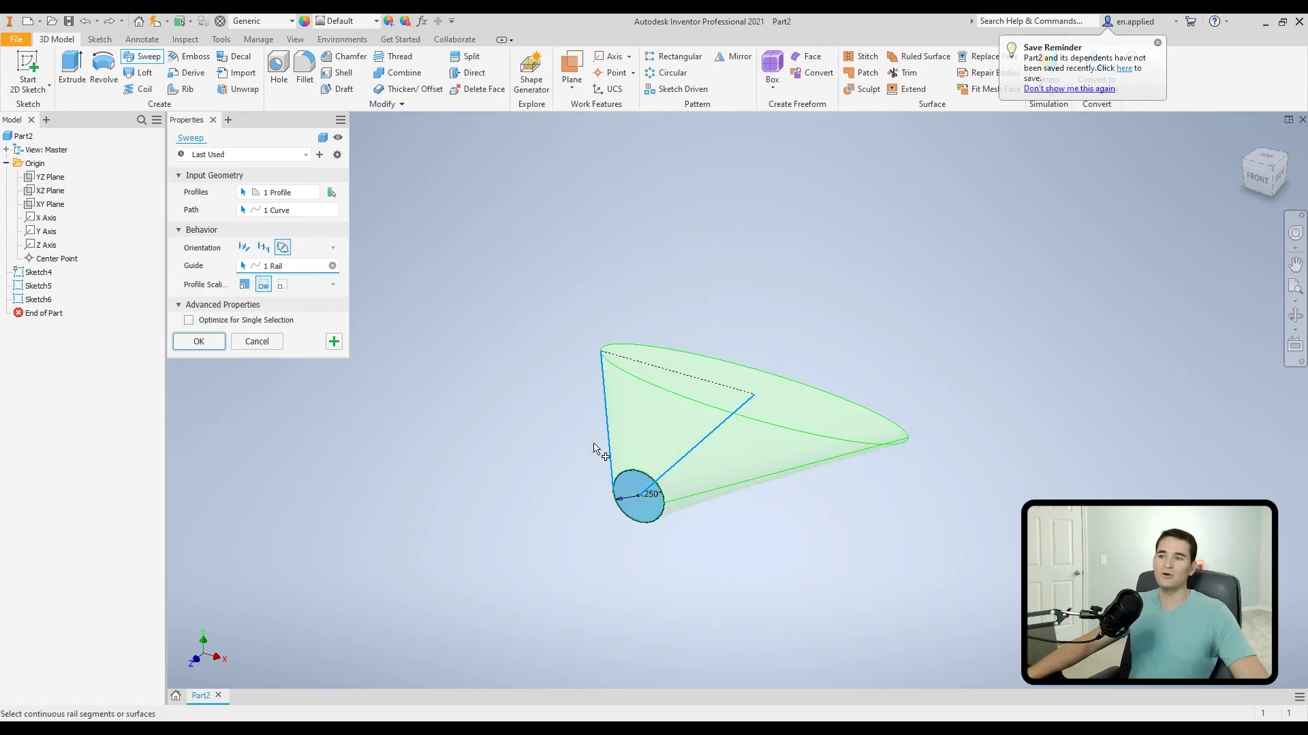
left_click(244, 285)
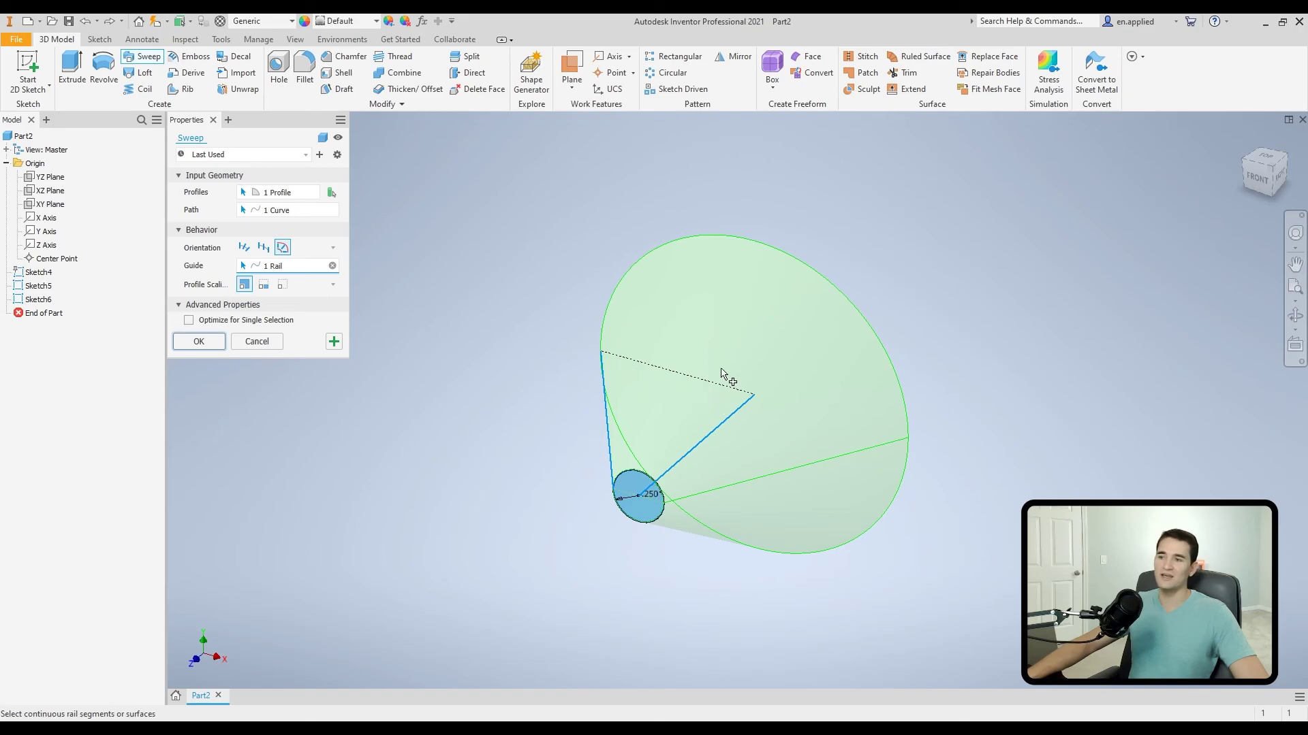
left_click(269, 287)
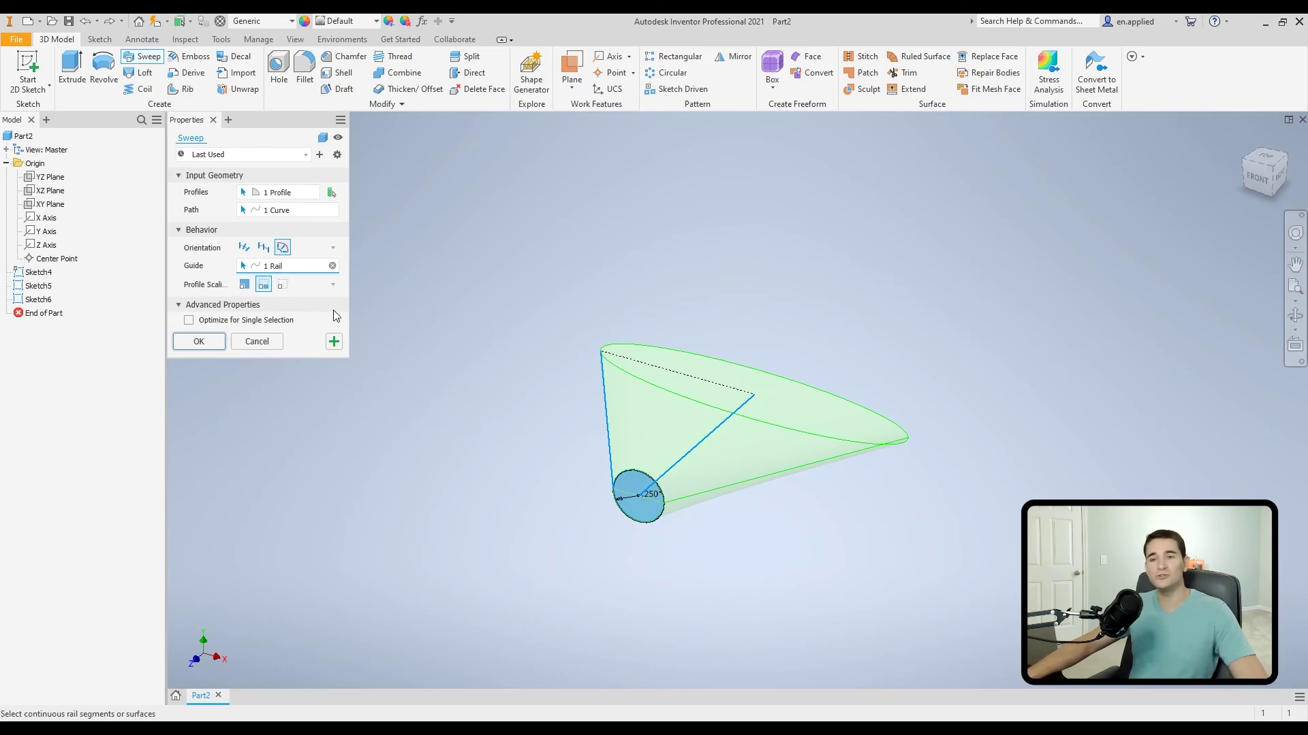
Preview the guided sweep with no profile scaling, and return it to the default profile scaling.
left_click(283, 288)
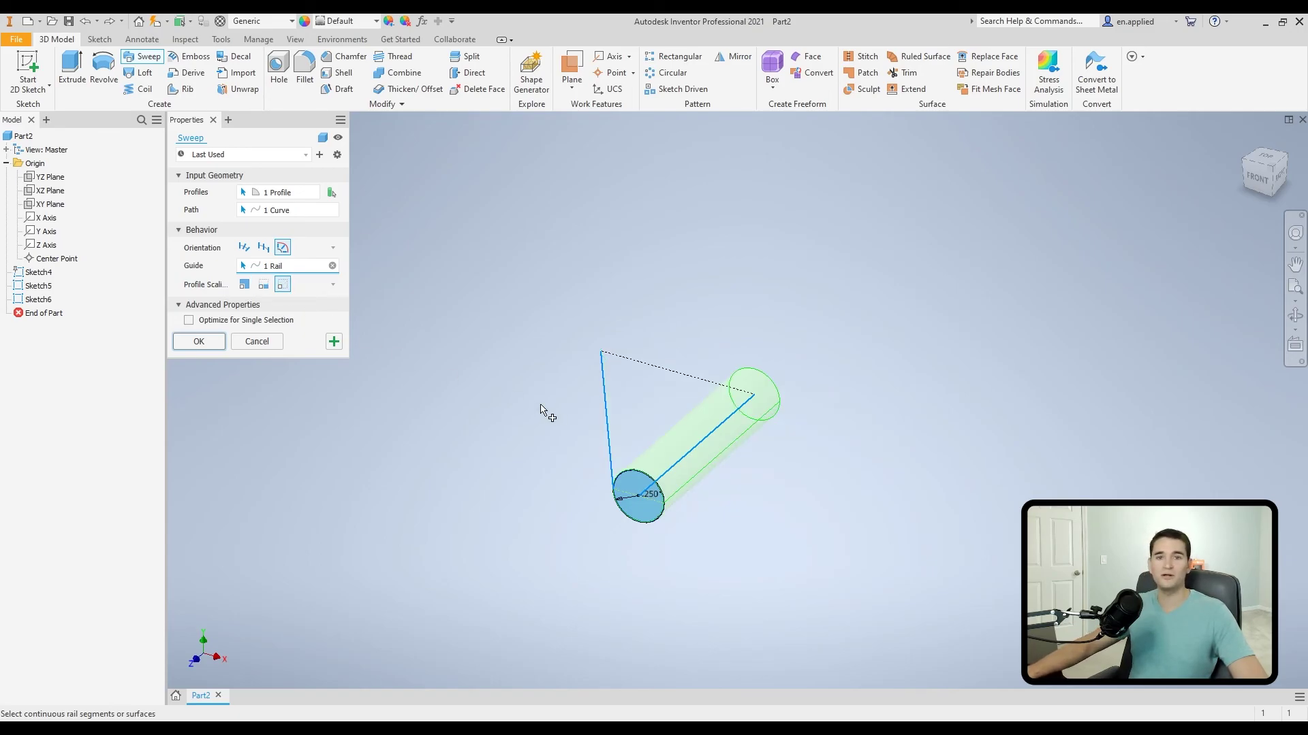
left_click(333, 285)
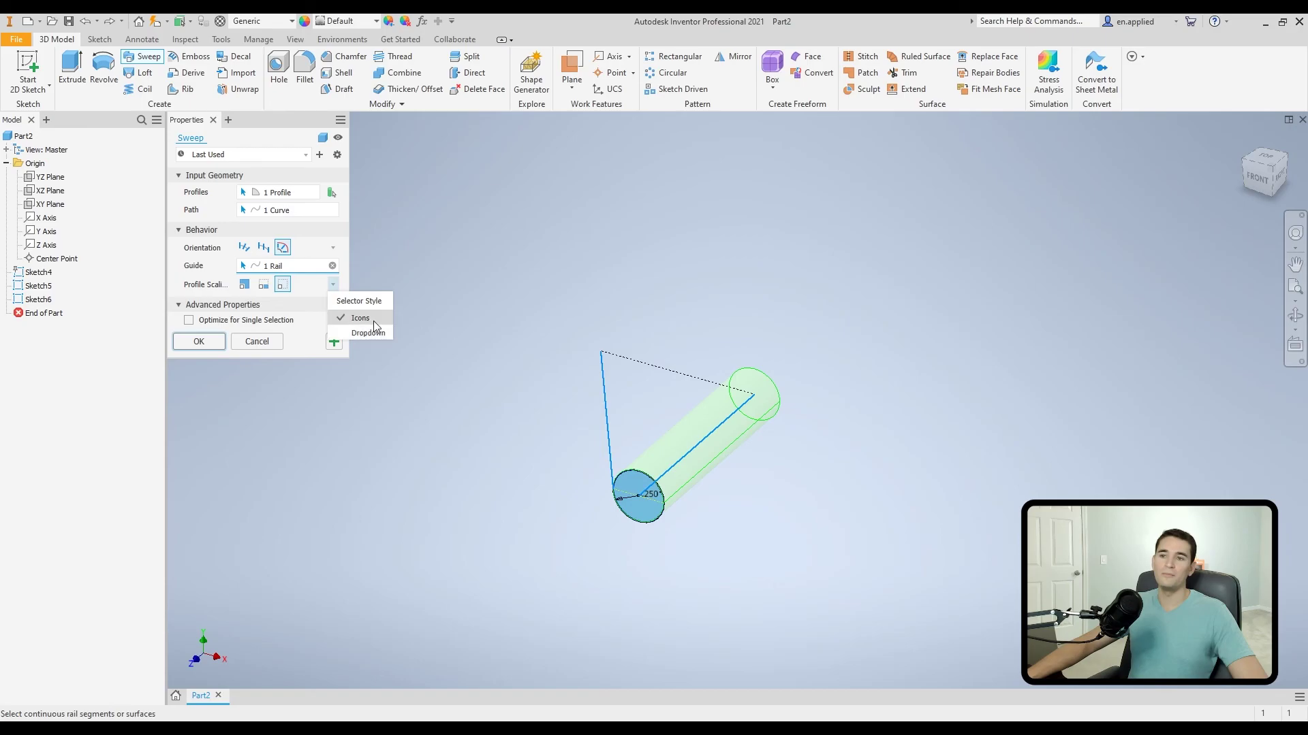
left_click(444, 293)
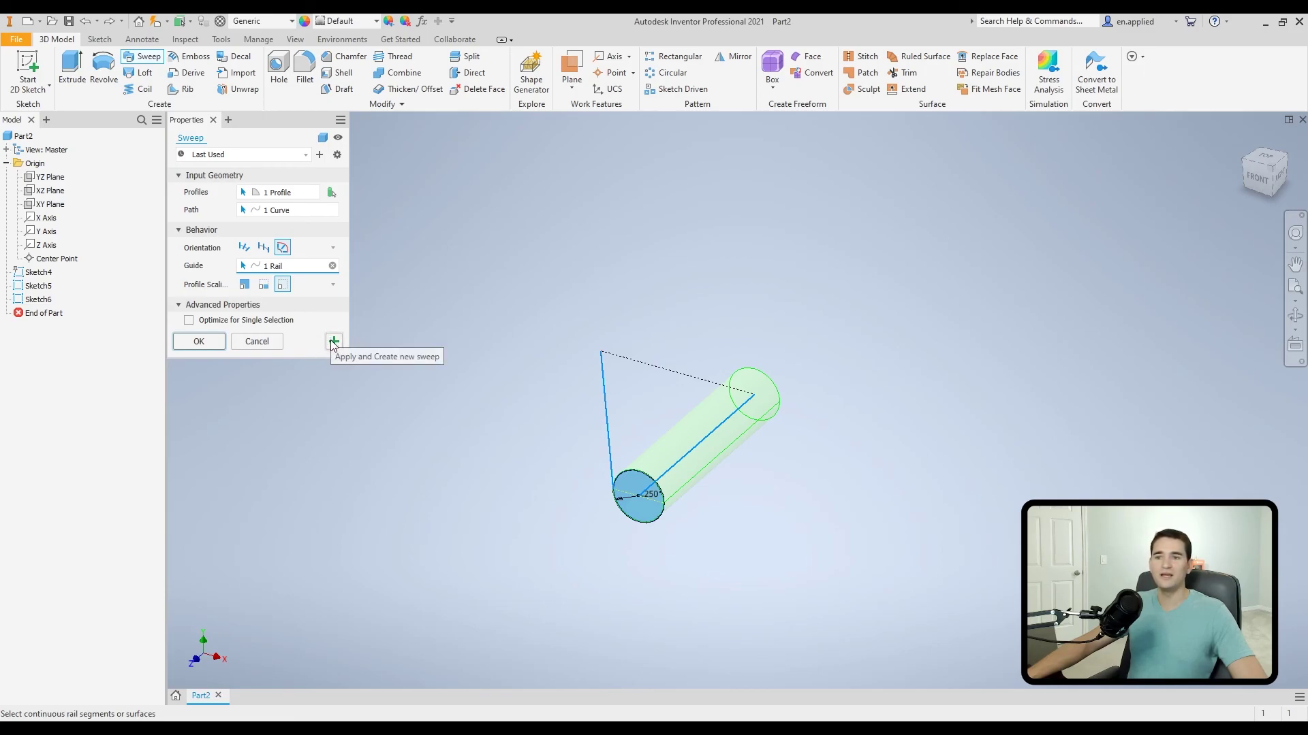
left_click(245, 284)
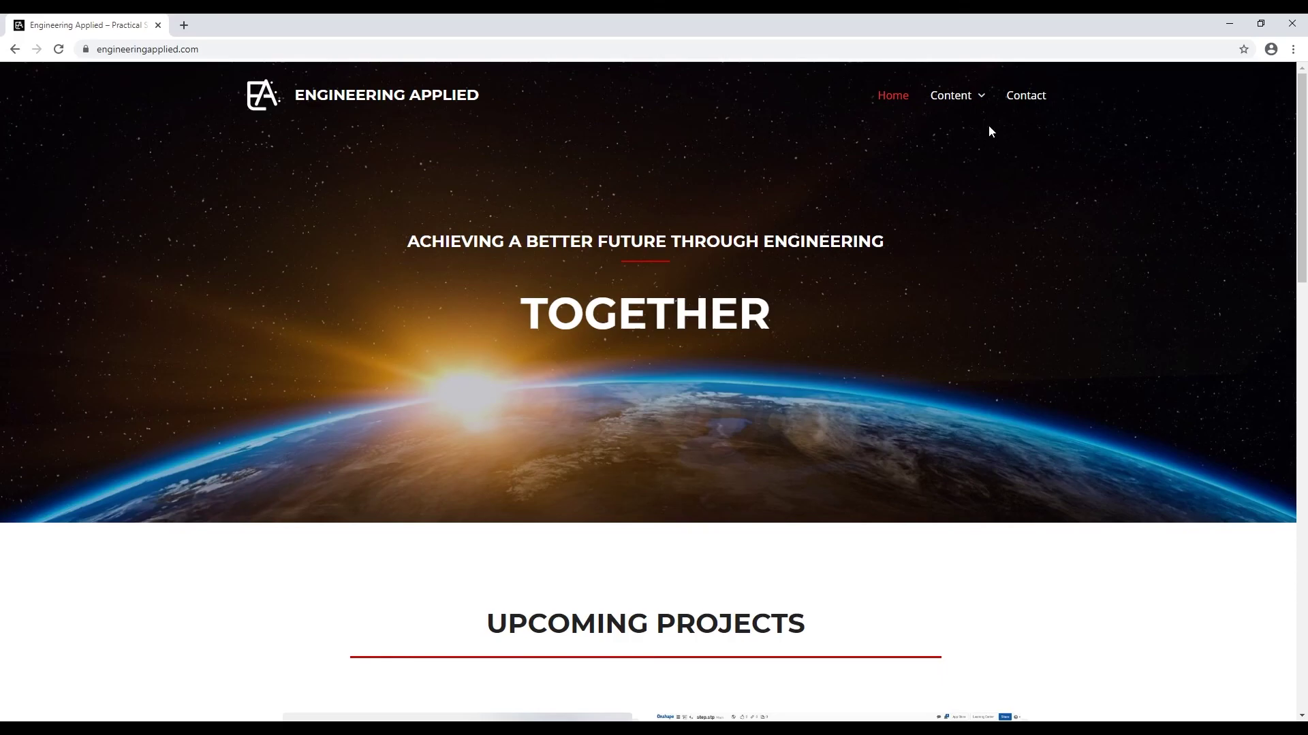
In the web browser, open the Engineering Applied site's Contact page and start the contact form at the name field.
left_click(1011, 99)
scroll(746, 333, "down", 2)
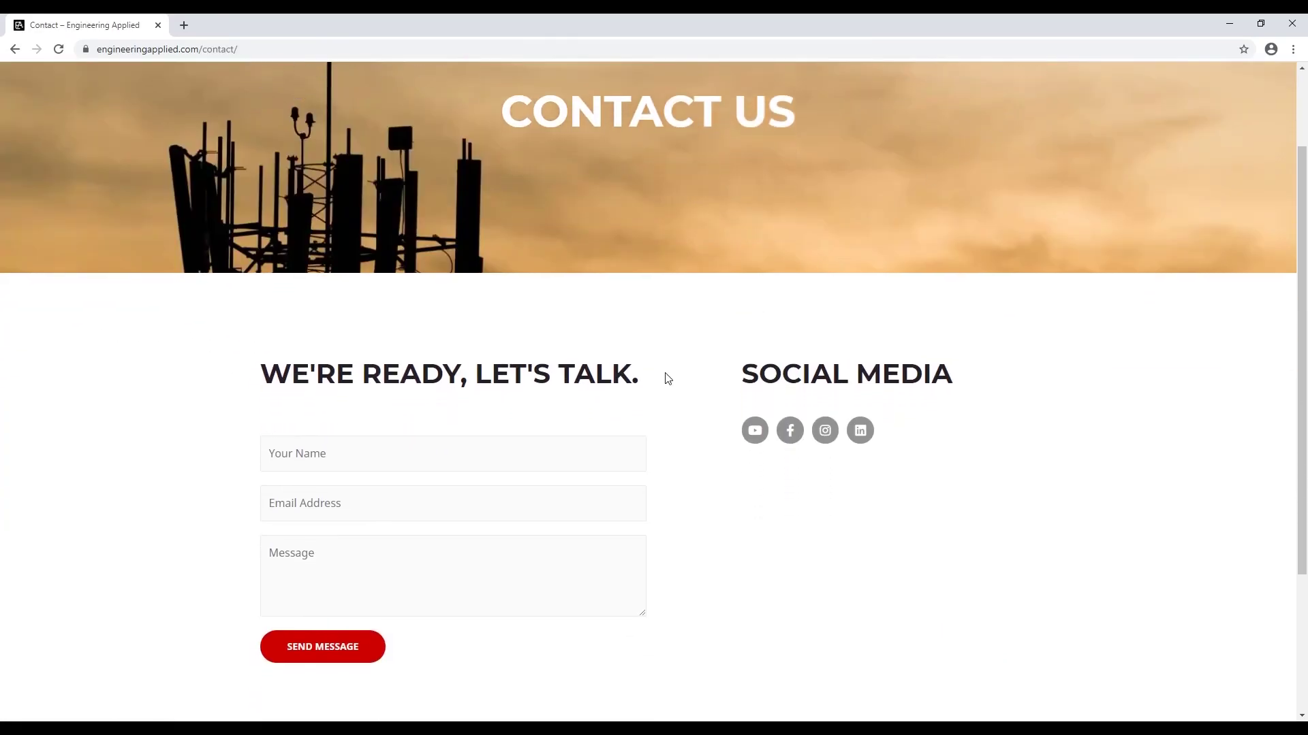
left_click(409, 451)
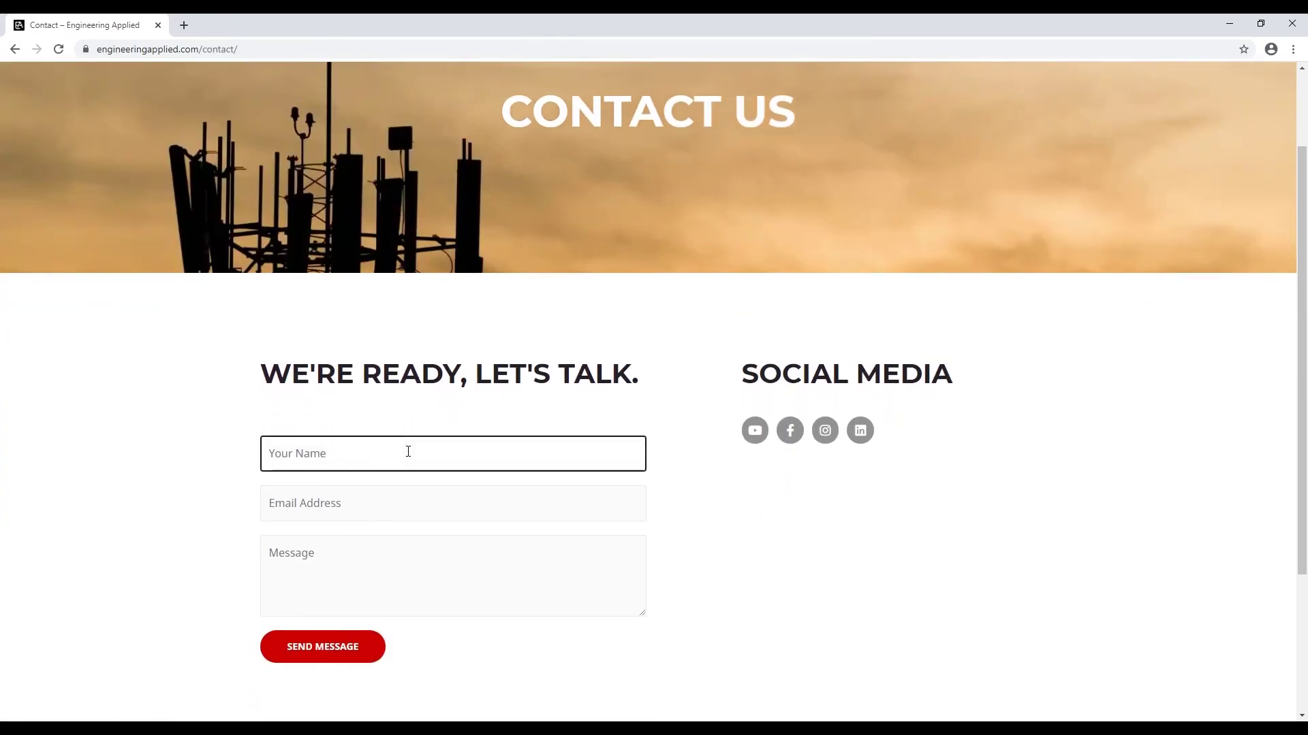